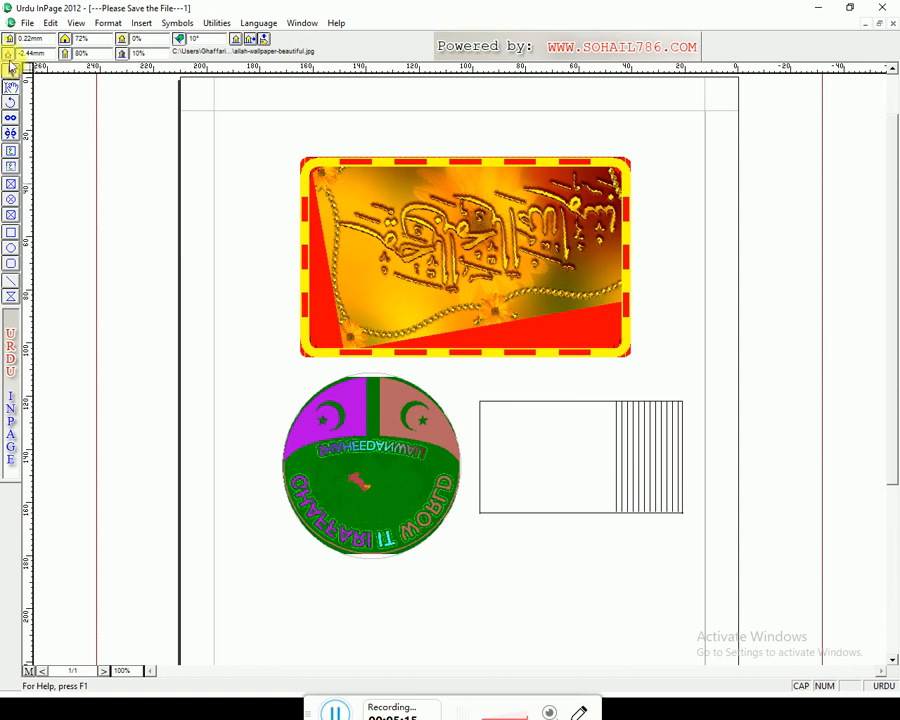
- Delete the framed calligraphy picture, the rectangle with vertical stripes and the circular logo from the page
{"action": "left_click", "coordinate": [11, 70]}
{"action": "left_click", "coordinate": [442, 230]}
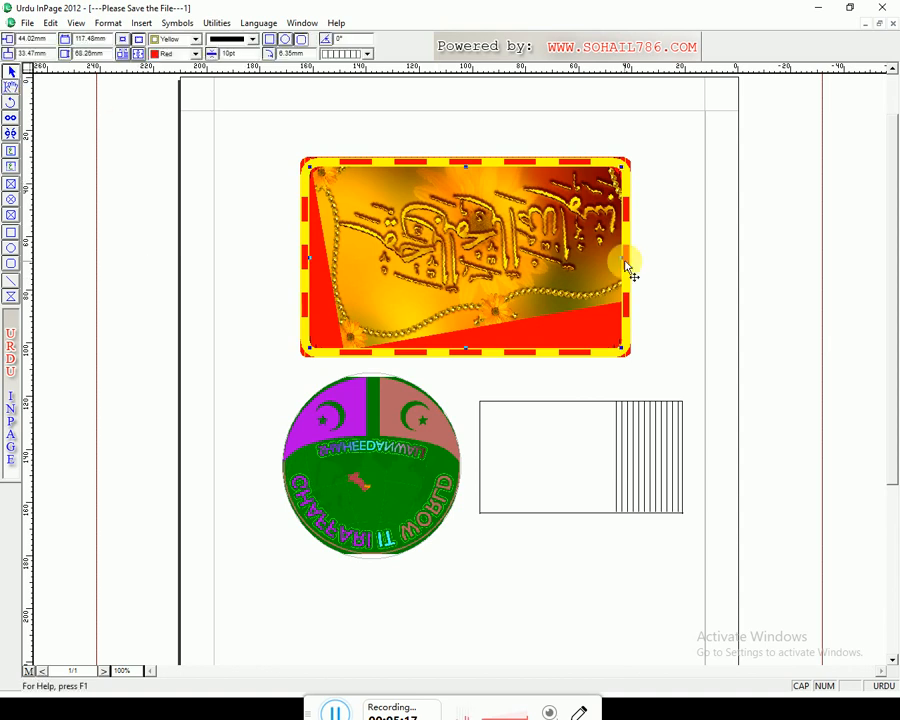
{"action": "key", "text": "Delete"}
{"action": "left_click", "coordinate": [596, 484]}
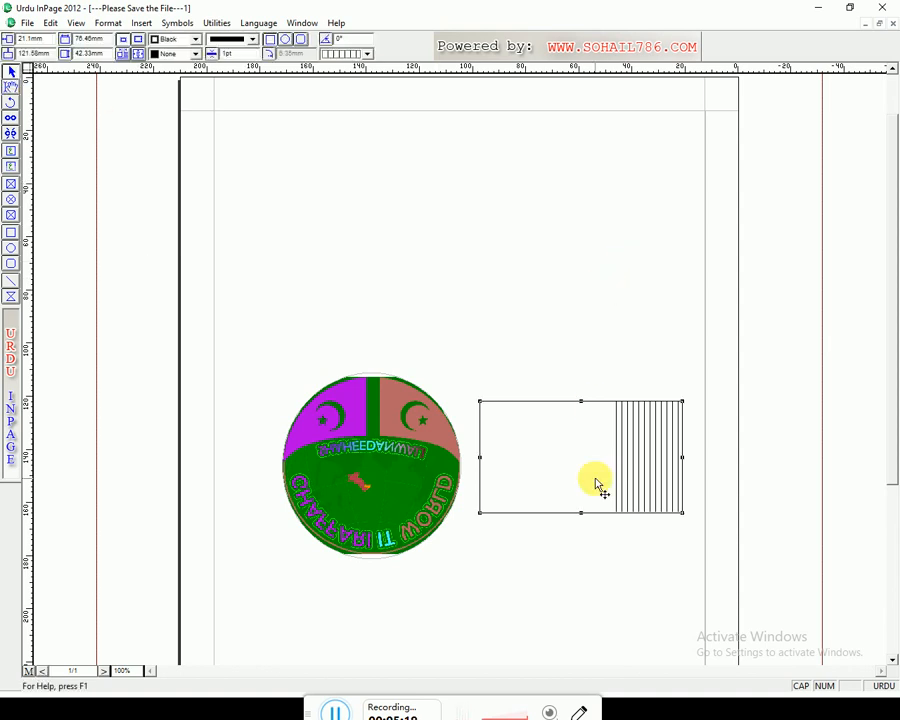
{"action": "key", "text": "Delete"}
{"action": "left_click", "coordinate": [398, 534]}
{"action": "key", "text": "Delete"}
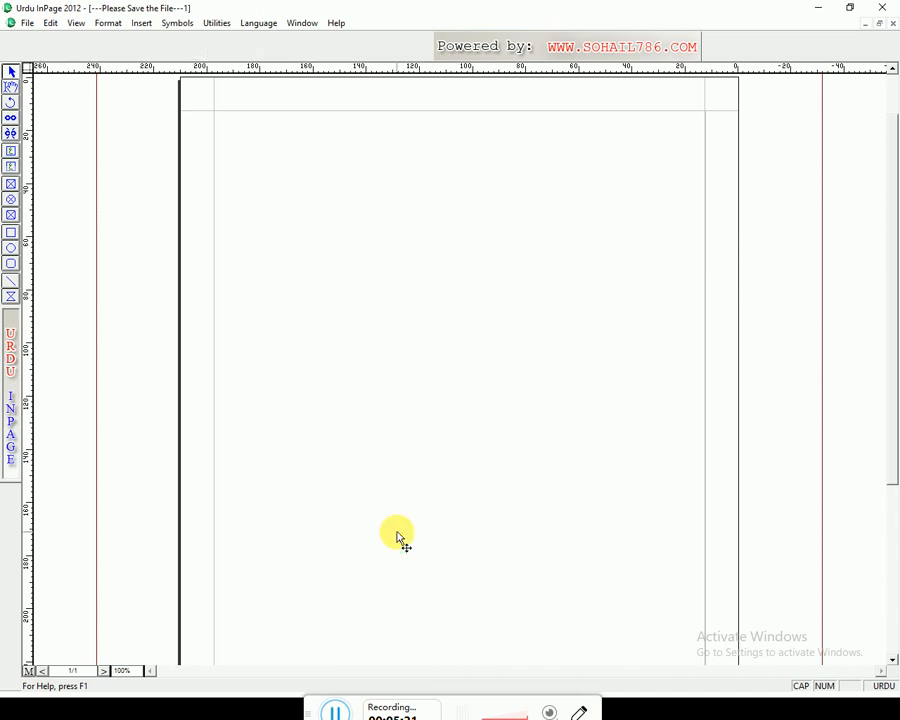
- Draw a rectangular picture box about 127 mm wide and 70 mm high in the upper part of the page
{"action": "left_click", "coordinate": [12, 185]}
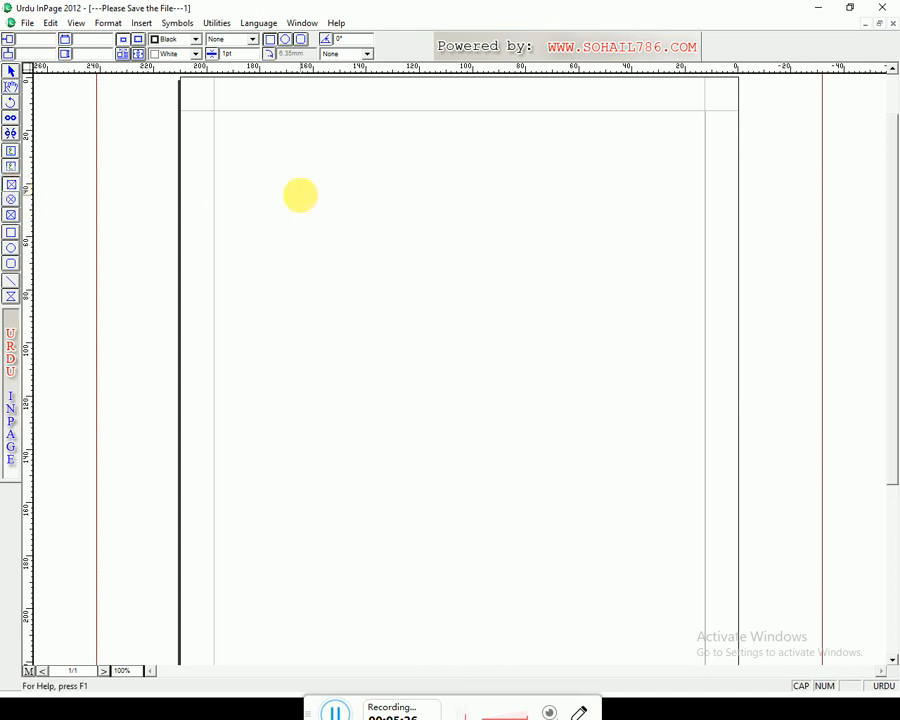
{"action": "left_click_drag", "start_coordinate": [275, 184], "coordinate": [611, 368]}
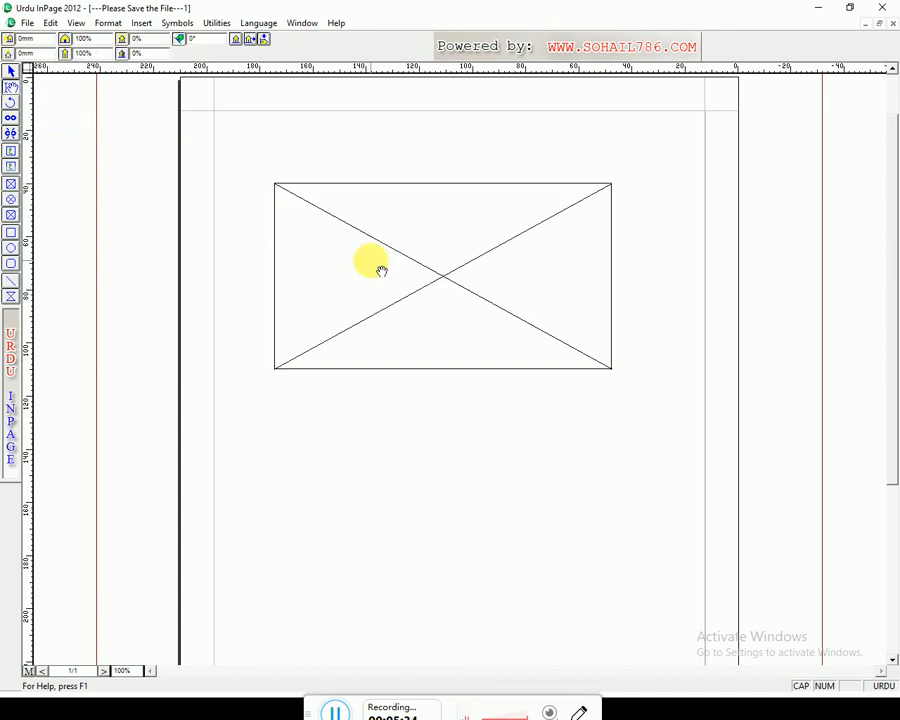
{"action": "double_click", "coordinate": [455, 290]}
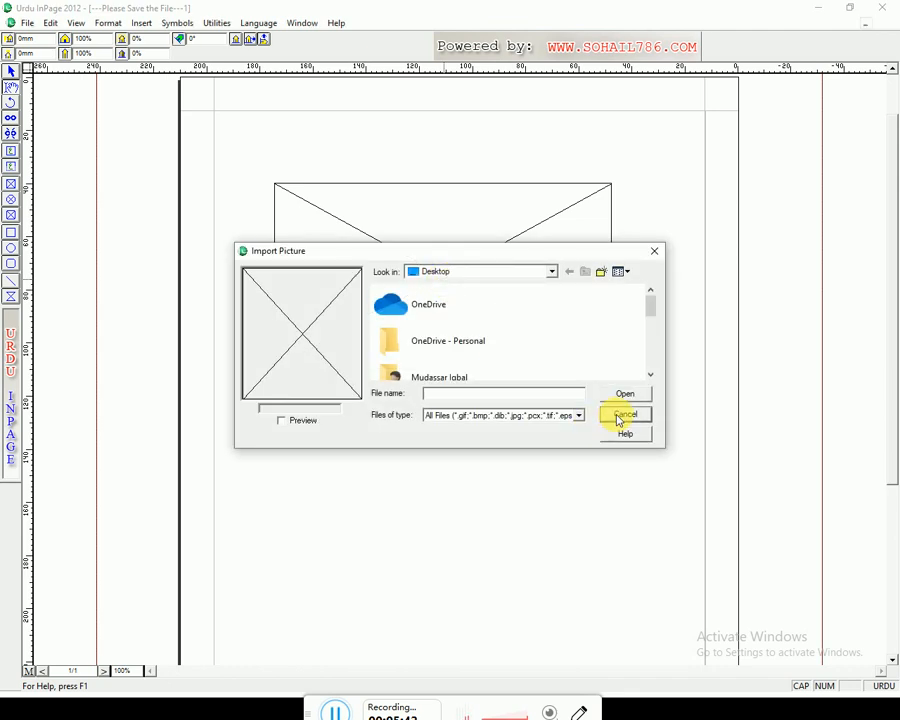
{"action": "left_click", "coordinate": [619, 420]}
{"action": "right_click", "coordinate": [458, 277]}
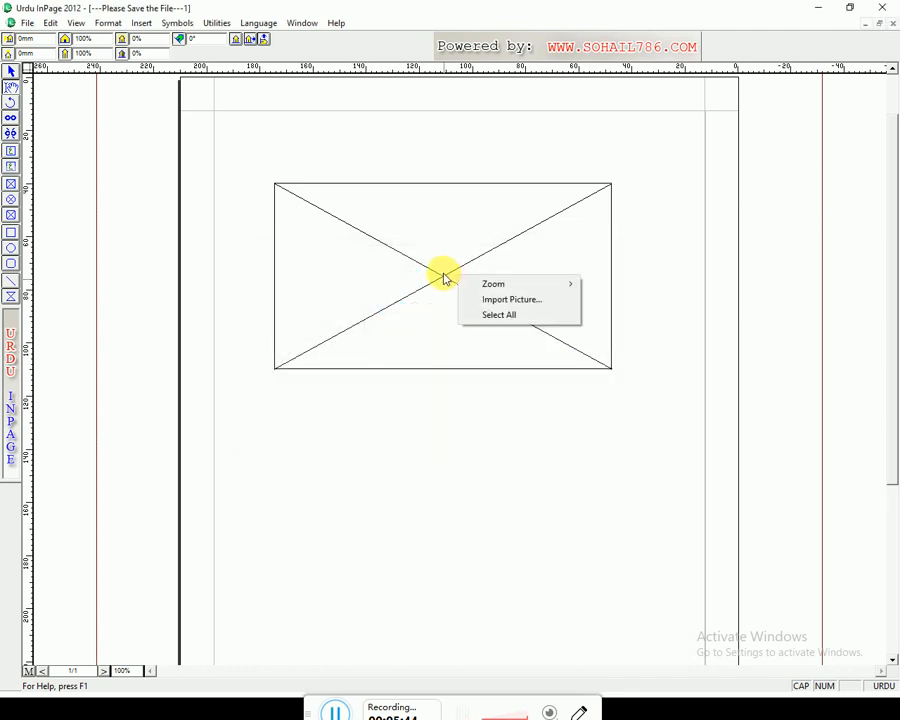
{"action": "left_click", "coordinate": [428, 261]}
{"action": "right_click", "coordinate": [420, 251]}
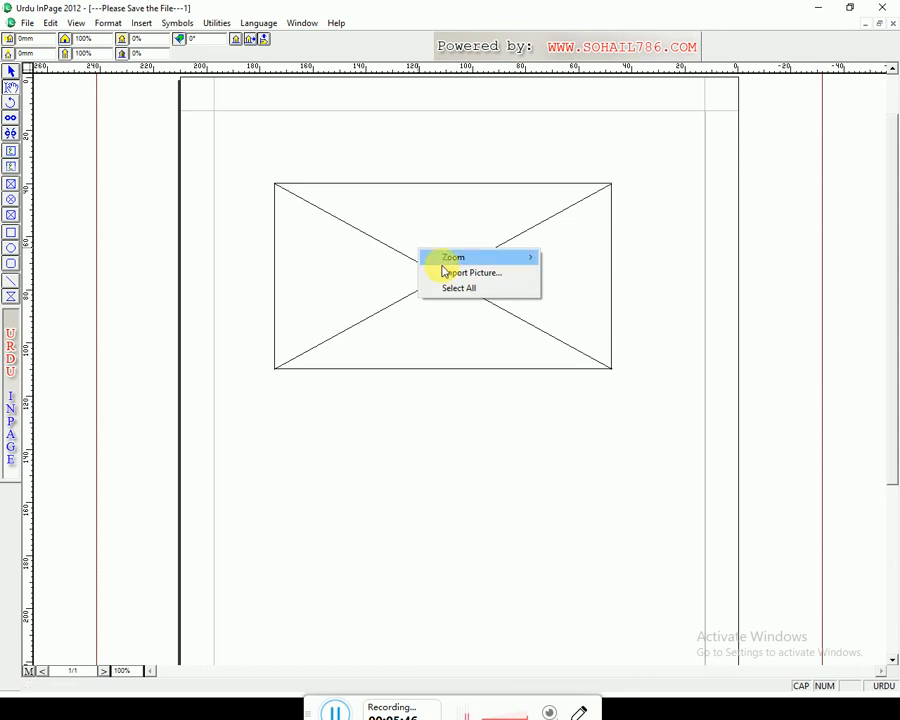
{"action": "left_click", "coordinate": [449, 273]}
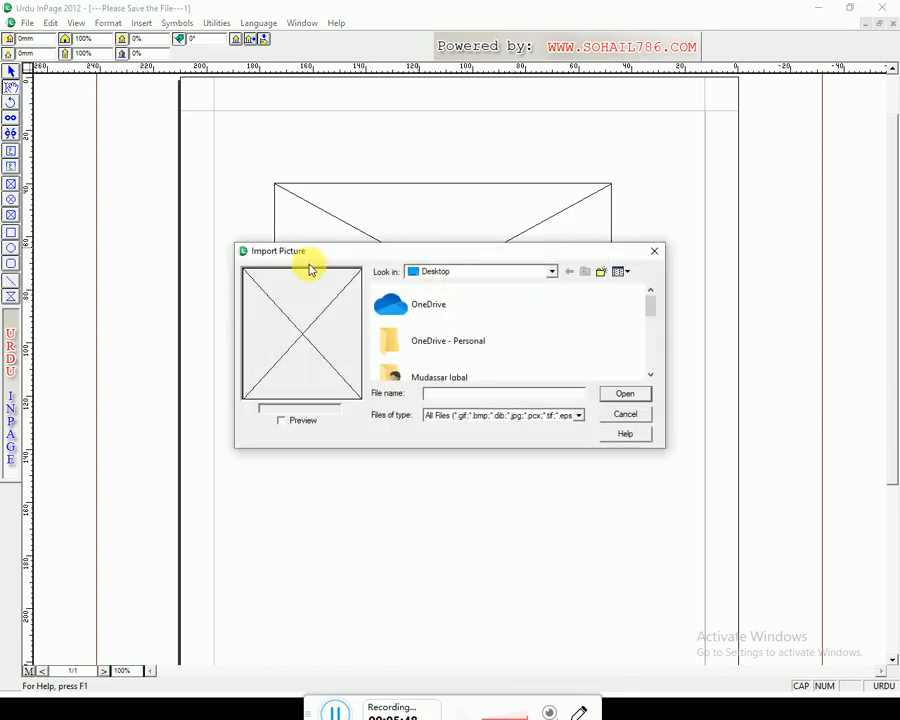
{"action": "left_click", "coordinate": [623, 415]}
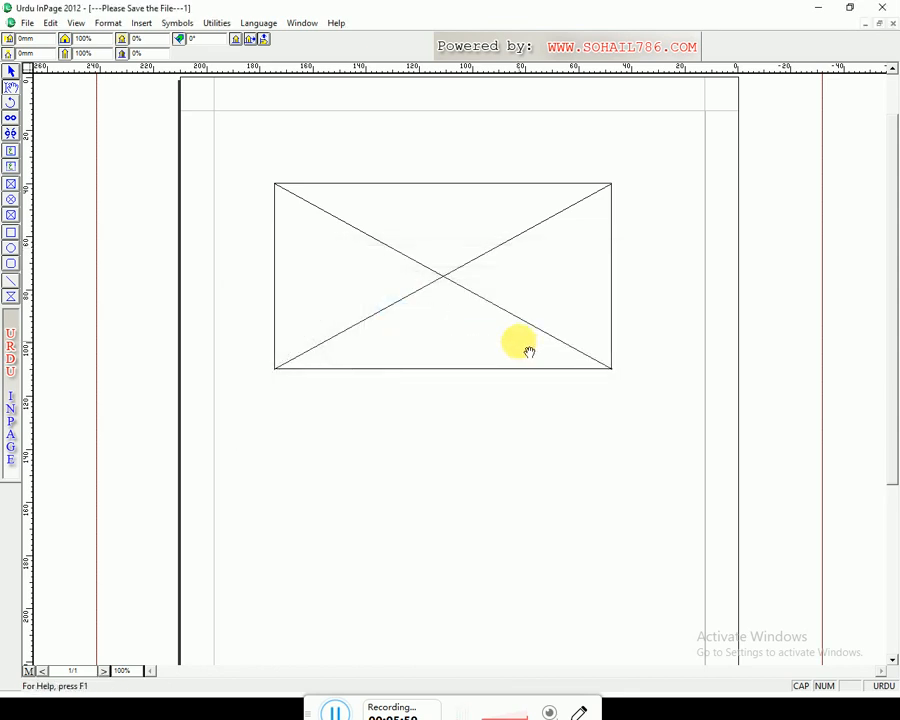
- Import the picture allah-wallpaper-beautiful from the Desktop into the rectangular picture box
{"action": "double_click", "coordinate": [456, 294]}
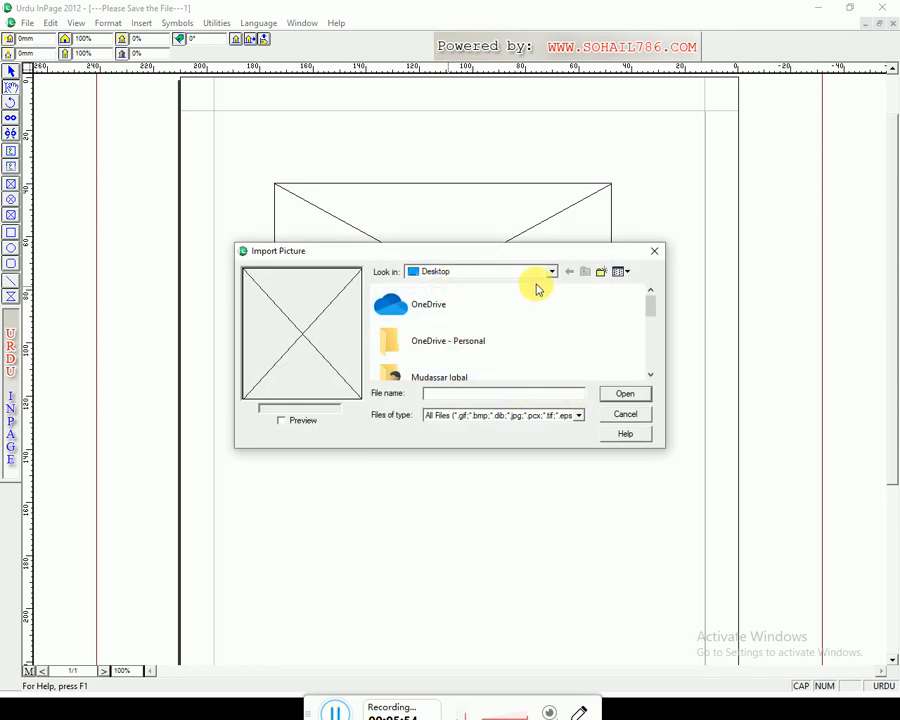
{"action": "left_click_drag", "start_coordinate": [653, 311], "coordinate": [665, 358]}
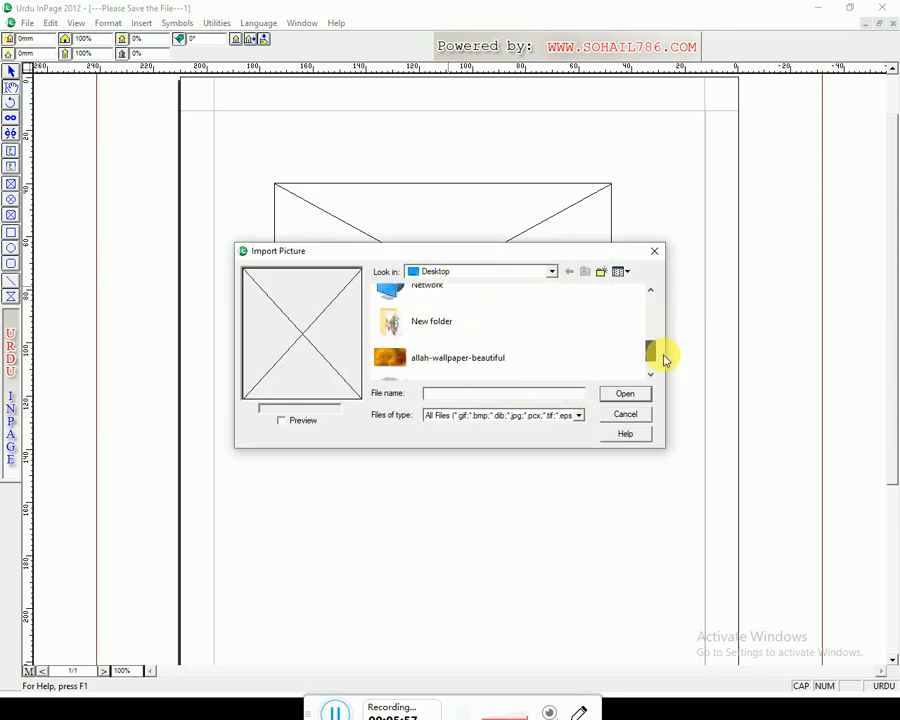
{"action": "left_click", "coordinate": [551, 272]}
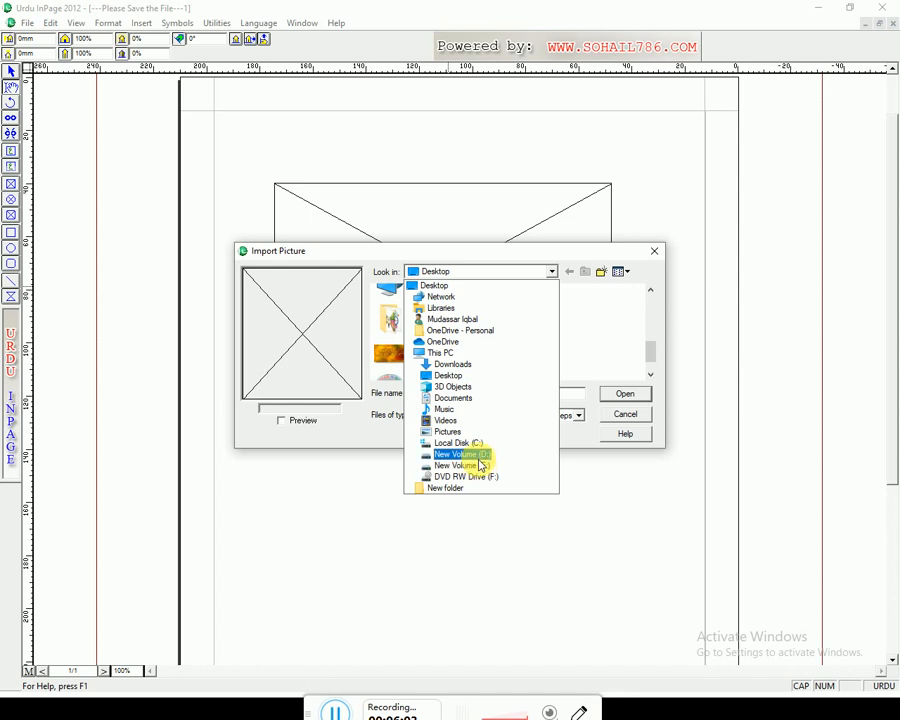
{"action": "left_click", "coordinate": [575, 359]}
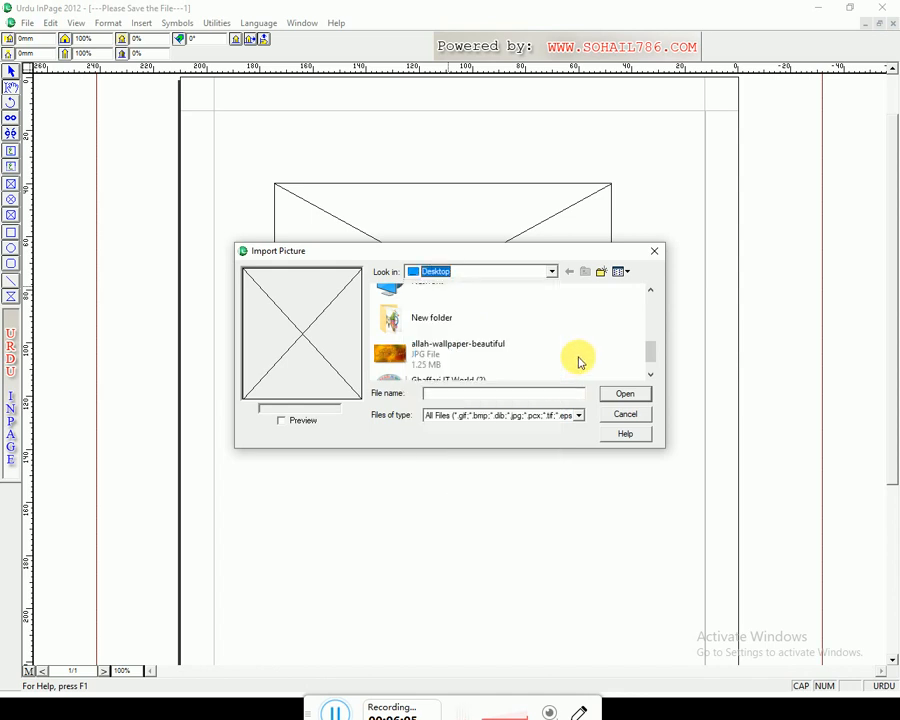
{"action": "left_click", "coordinate": [436, 360]}
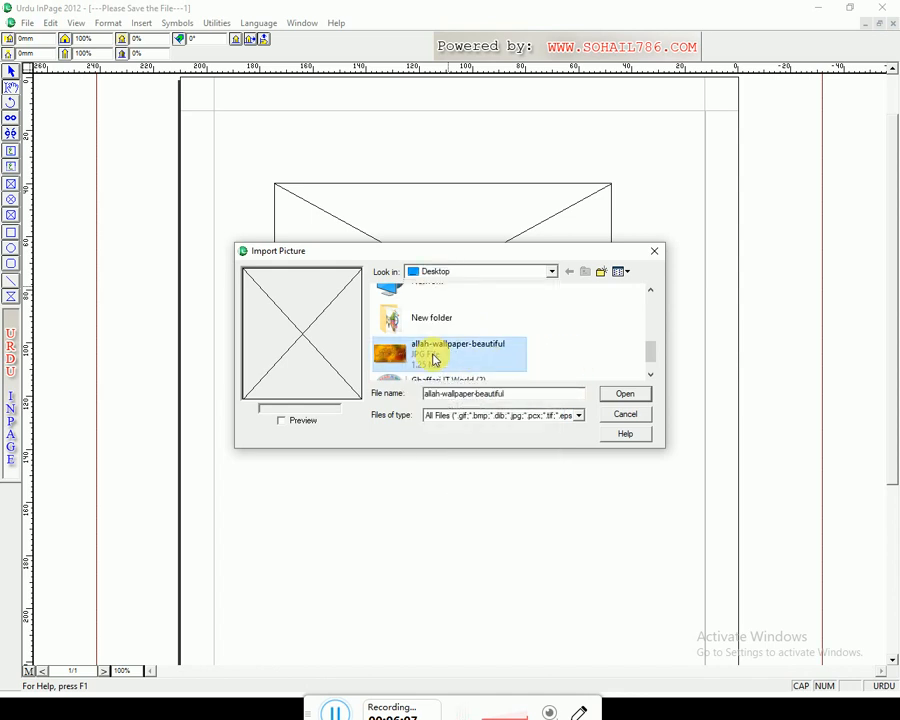
{"action": "left_click", "coordinate": [628, 396]}
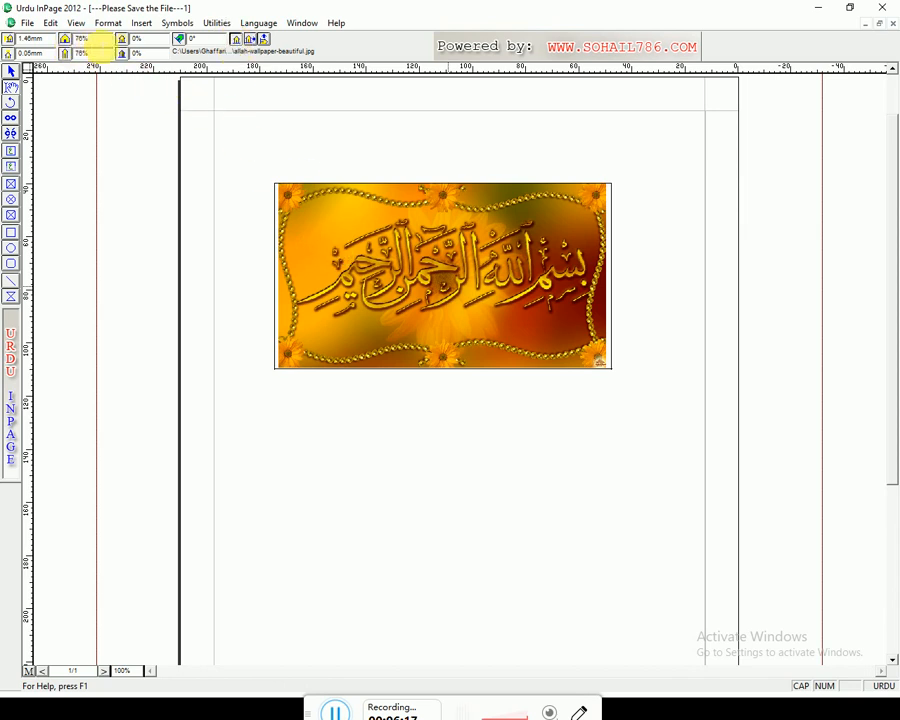
- Scale the imported picture to 80% both horizontally and vertically, and centre it inside its box
{"action": "left_click", "coordinate": [81, 40]}
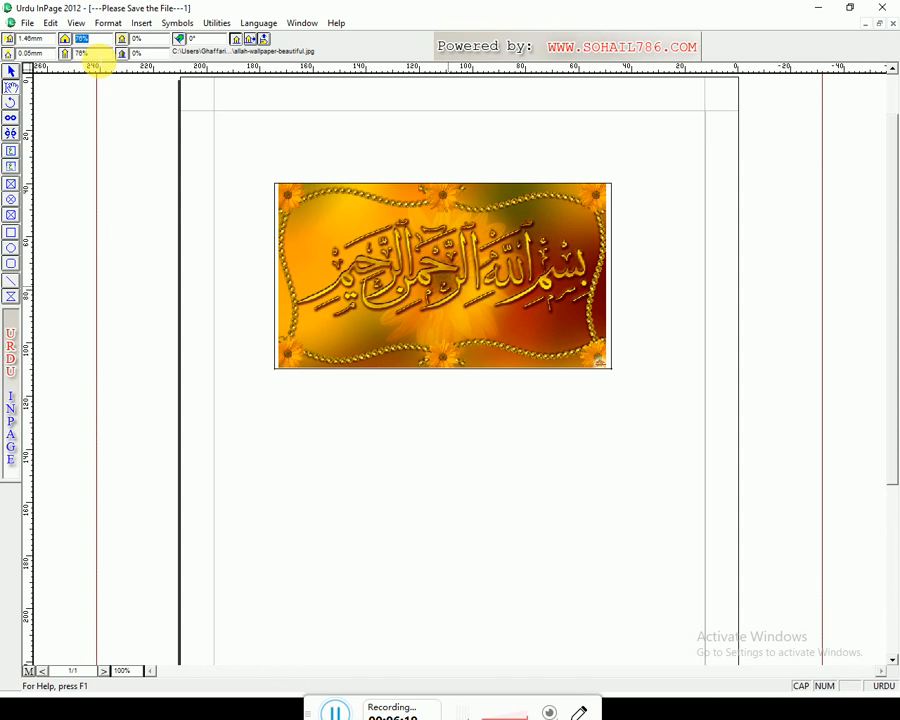
{"action": "type", "text": "8"}
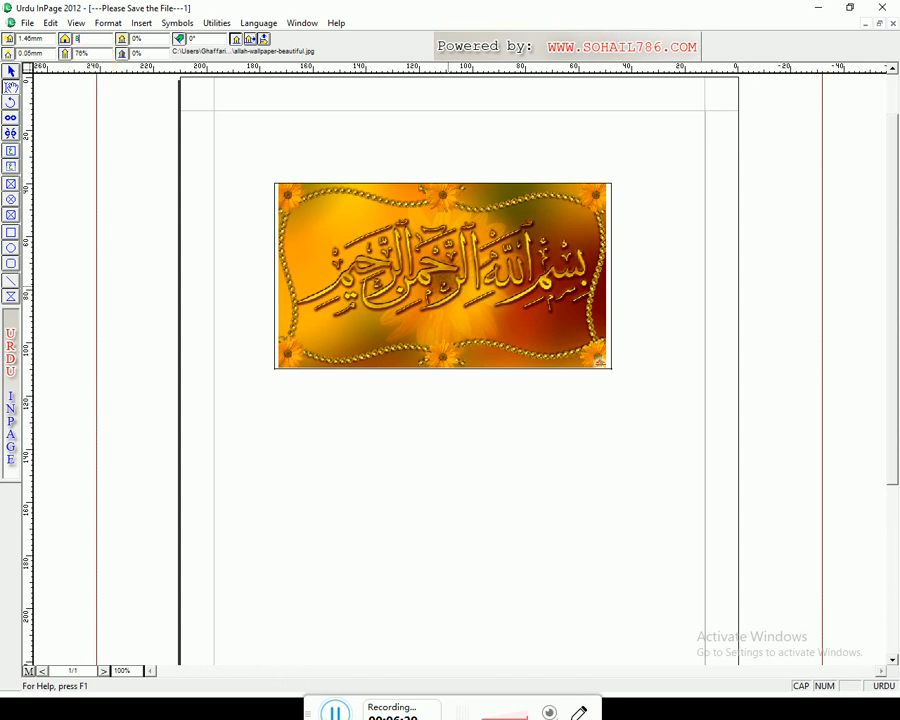
{"action": "type", "text": "0"}
{"action": "key", "text": "Return"}
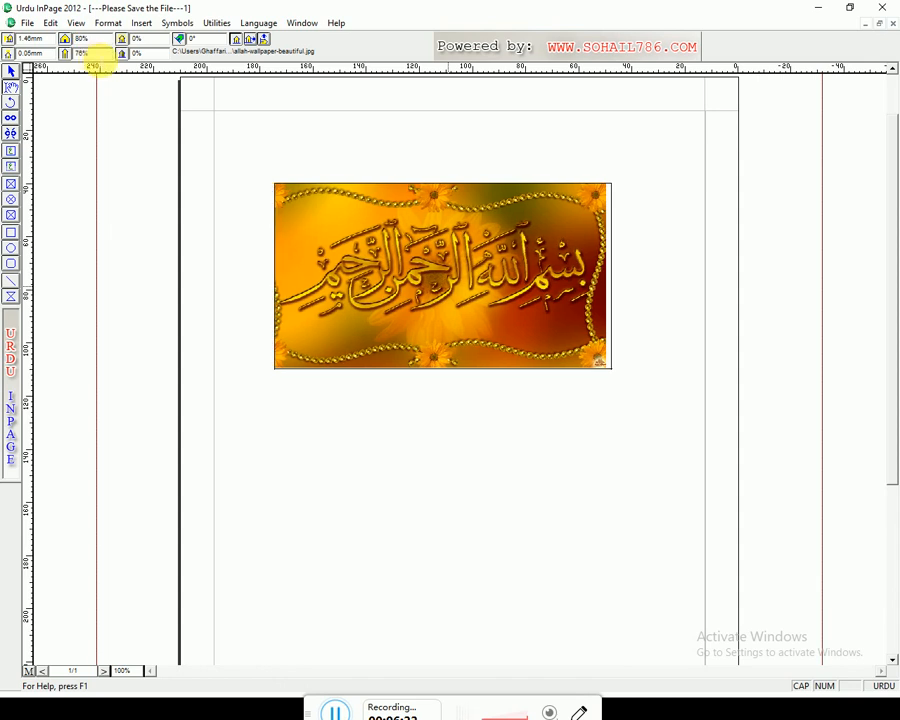
{"action": "double_click", "coordinate": [78, 53]}
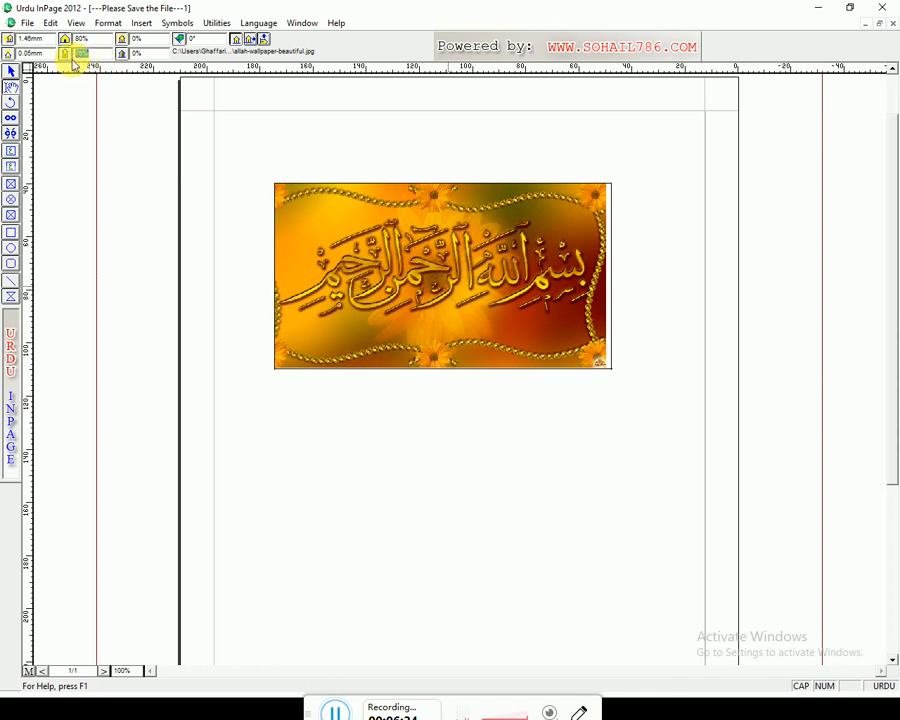
{"action": "type", "text": "8"}
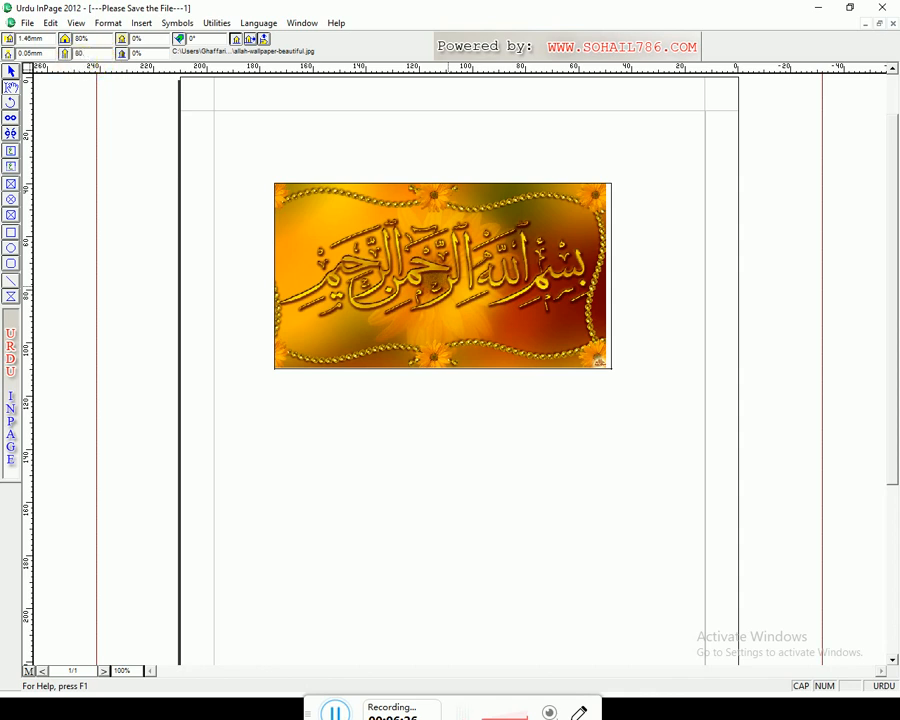
{"action": "type", "text": "0"}
{"action": "key", "text": "Return"}
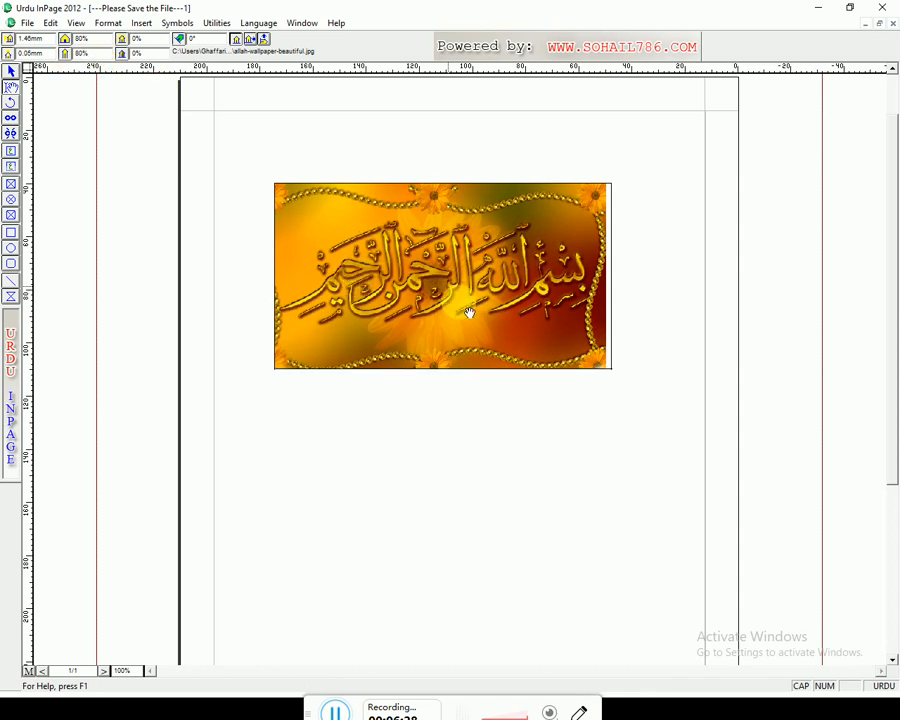
{"action": "left_click_drag", "start_coordinate": [469, 311], "coordinate": [474, 311]}
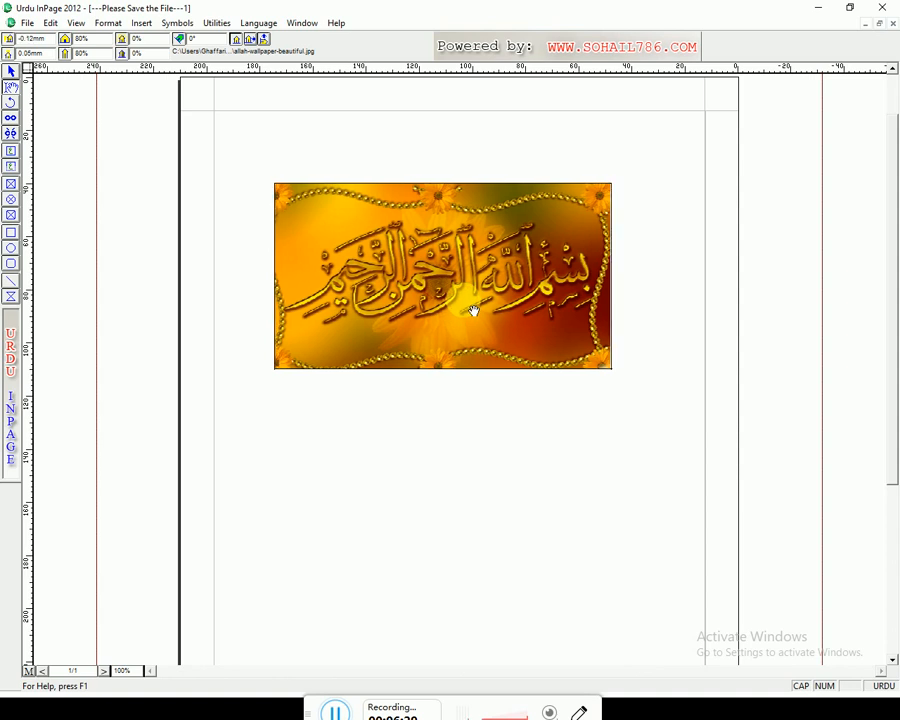
{"action": "left_click", "coordinate": [237, 40]}
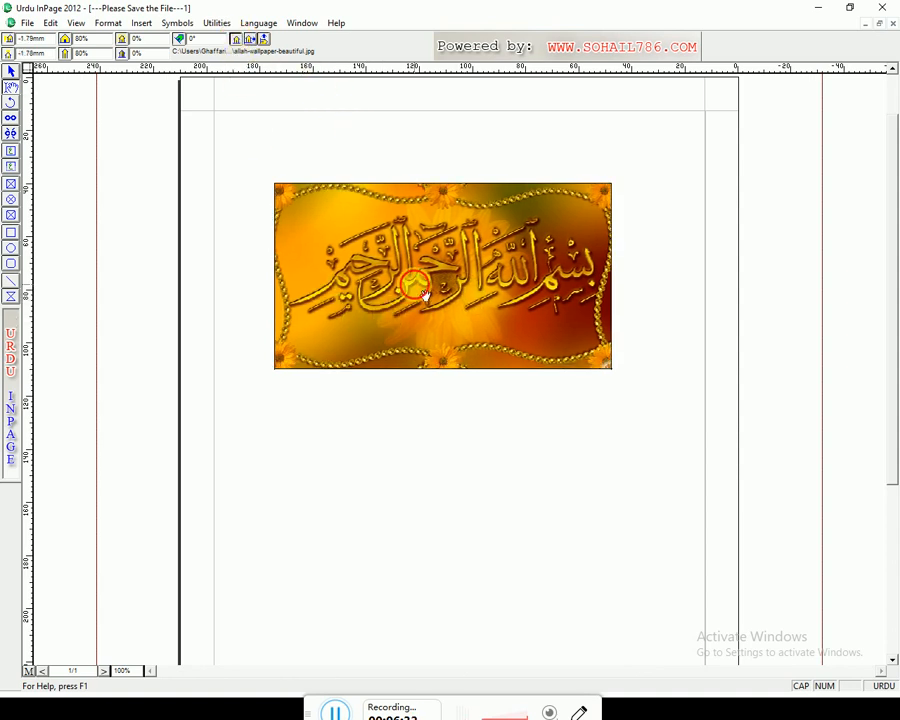
- Move the picture downwards inside its box several times, recentring it after each move
{"action": "left_click_drag", "start_coordinate": [410, 281], "coordinate": [427, 320]}
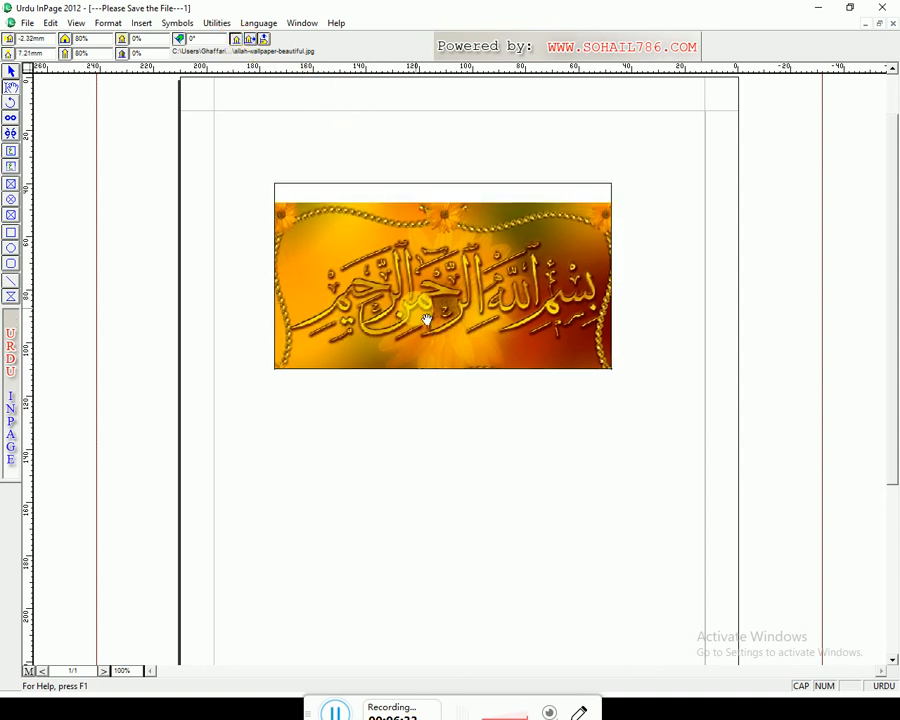
{"action": "left_click", "coordinate": [237, 40]}
{"action": "left_click_drag", "start_coordinate": [365, 256], "coordinate": [378, 298]}
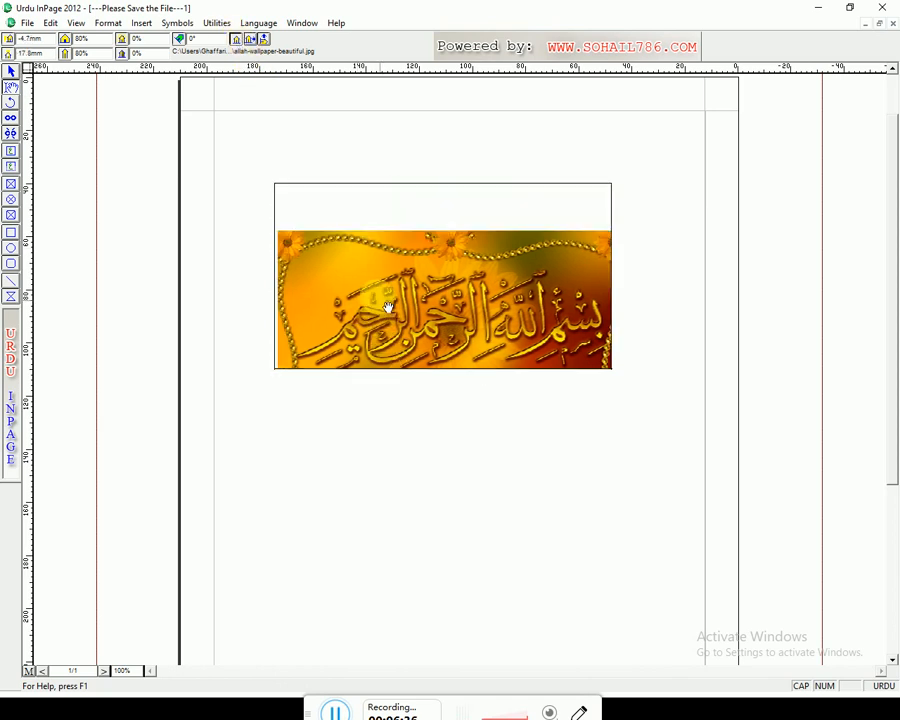
{"action": "left_click", "coordinate": [237, 40]}
{"action": "left_click_drag", "start_coordinate": [444, 295], "coordinate": [452, 328]}
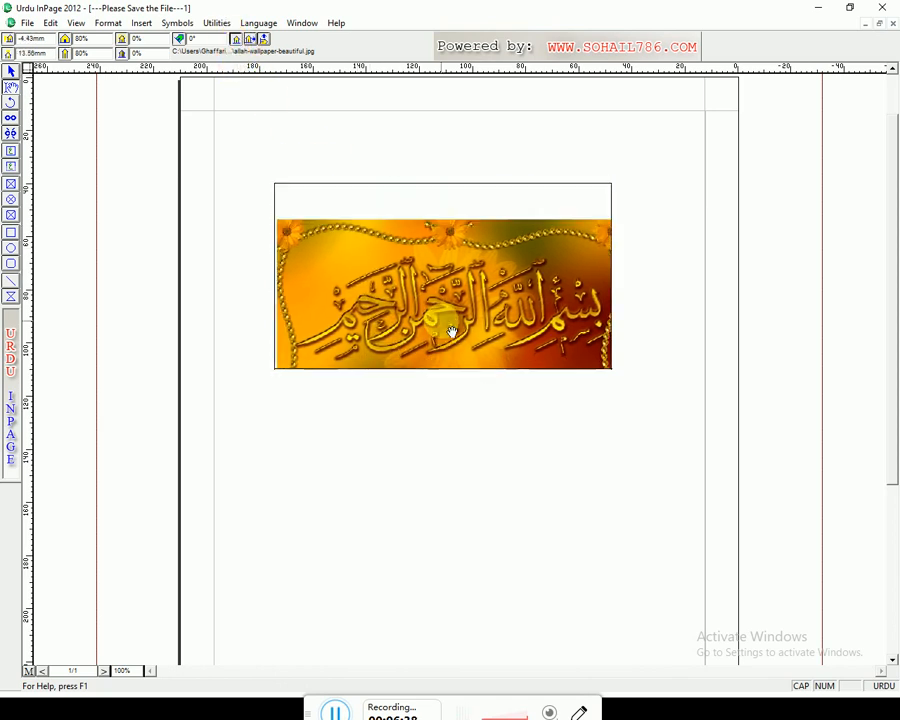
{"action": "left_click", "coordinate": [262, 42]}
{"action": "left_click", "coordinate": [237, 40]}
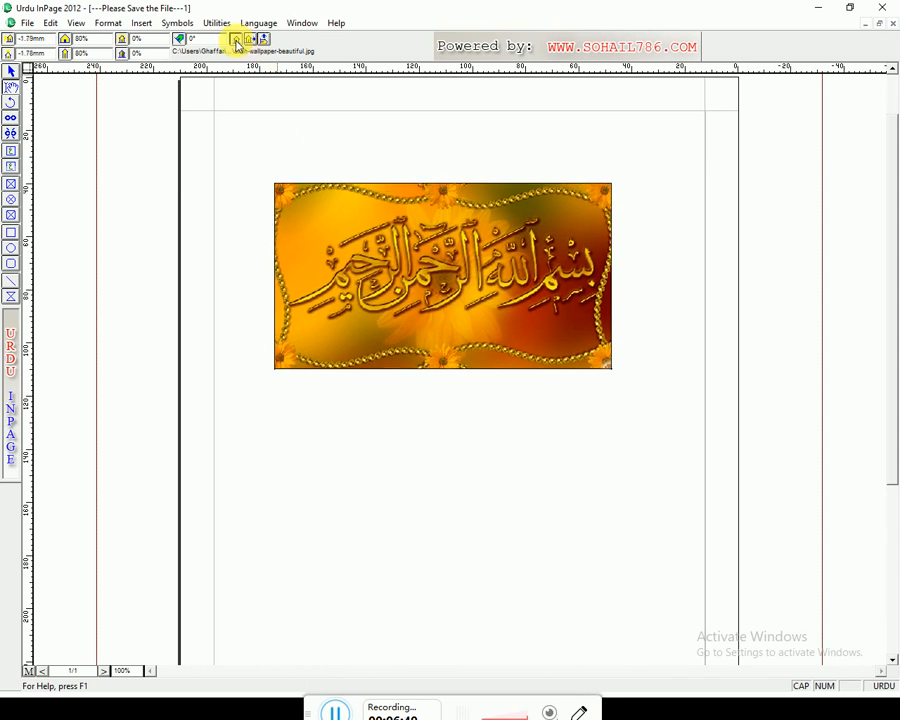
{"action": "left_click", "coordinate": [418, 230]}
{"action": "left_click_drag", "start_coordinate": [422, 234], "coordinate": [436, 361]}
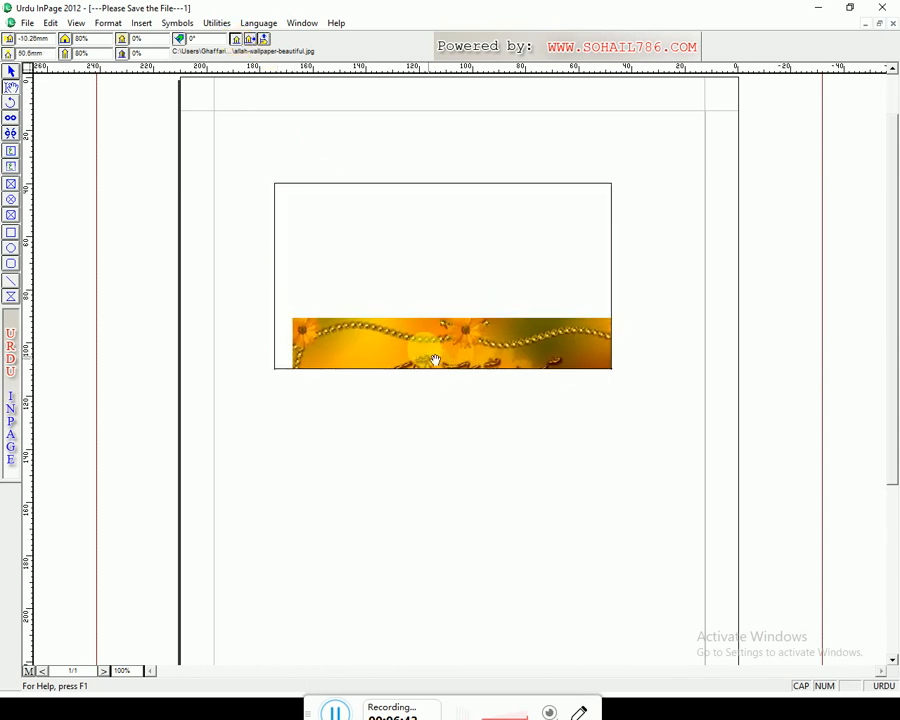
{"action": "left_click", "coordinate": [237, 40]}
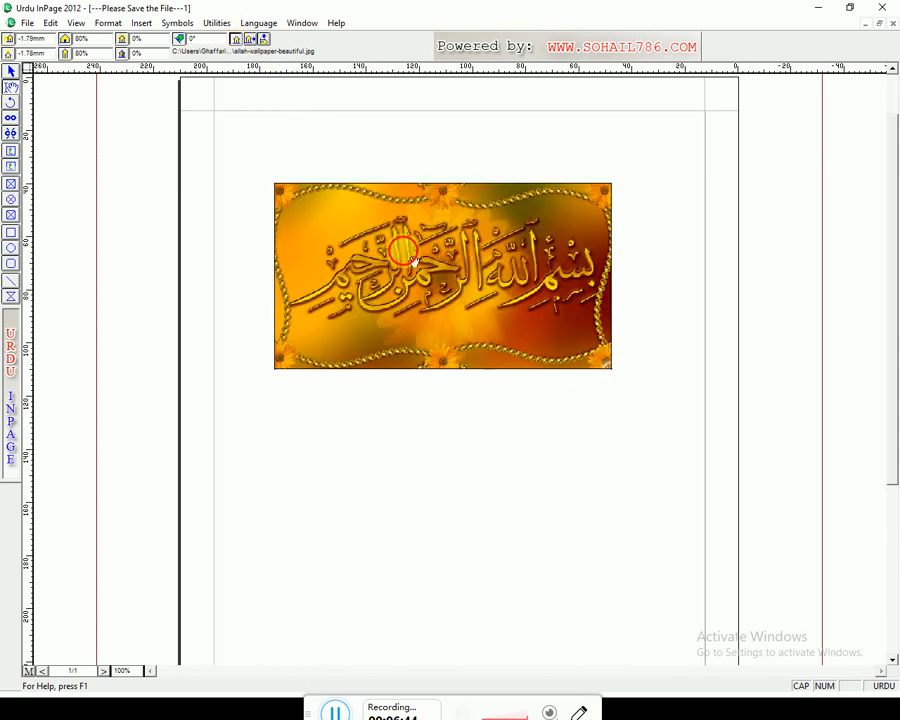
{"action": "left_click_drag", "start_coordinate": [396, 240], "coordinate": [430, 386]}
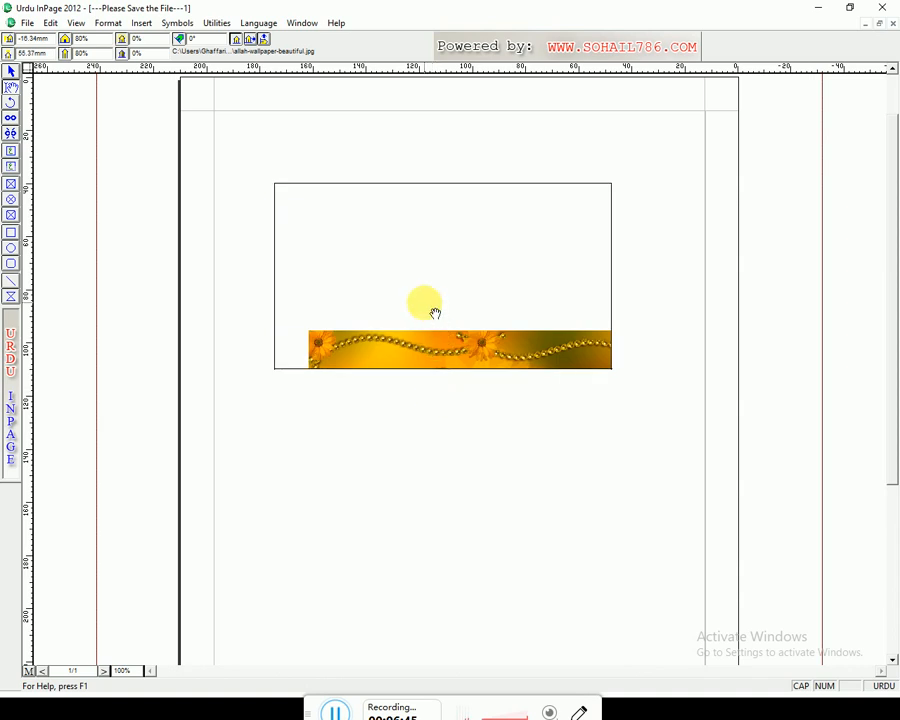
{"action": "left_click", "coordinate": [237, 40]}
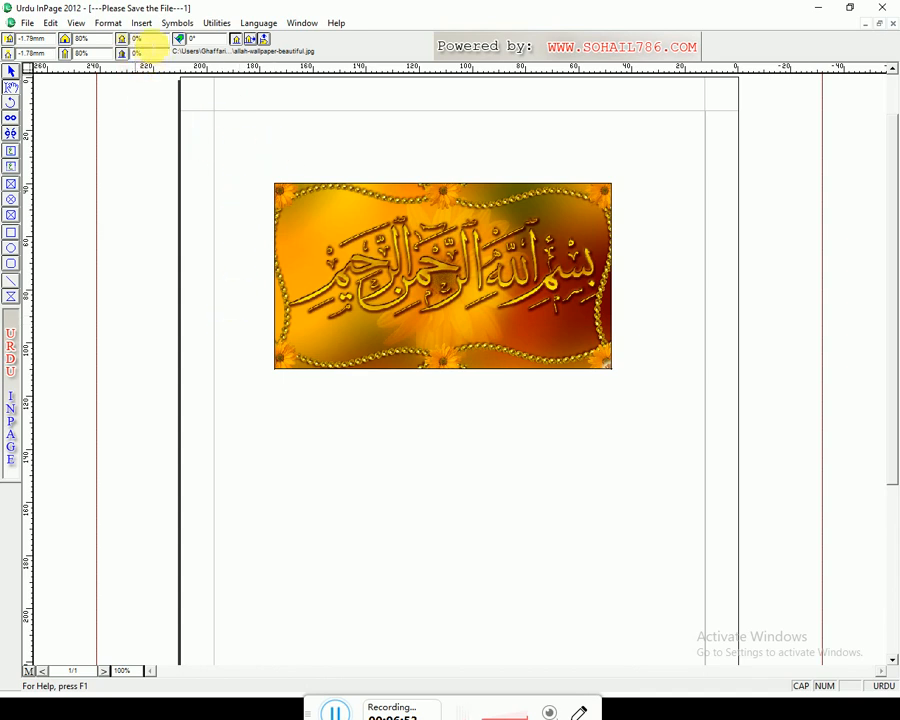
- Set the brightness of the picture inside the rectangular box to 50%
{"action": "left_click_drag", "start_coordinate": [145, 40], "coordinate": [122, 40]}
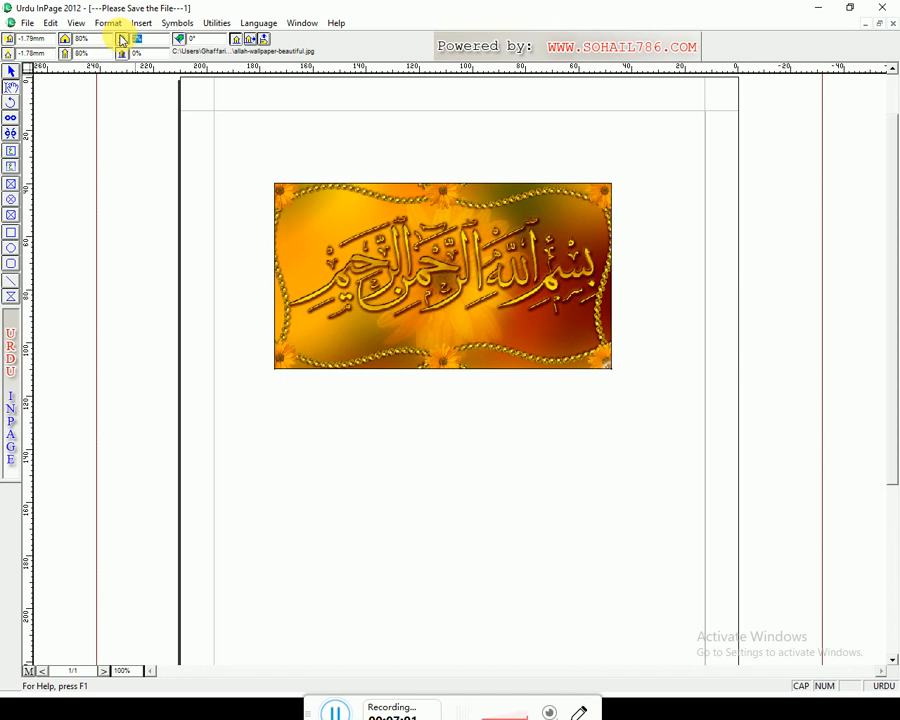
{"action": "left_click", "coordinate": [150, 41]}
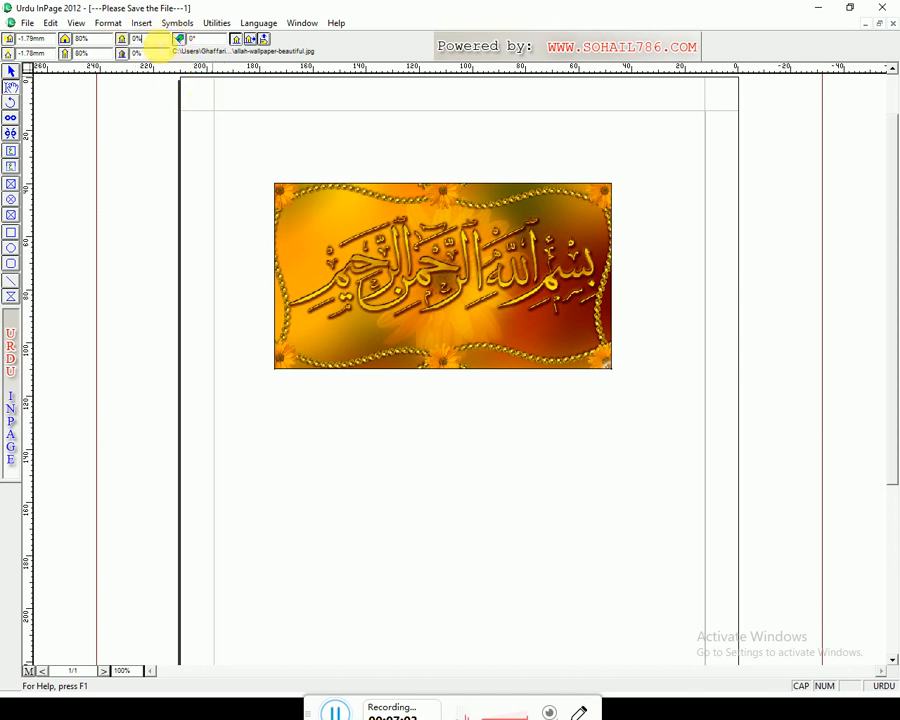
{"action": "left_click_drag", "start_coordinate": [160, 41], "coordinate": [132, 42]}
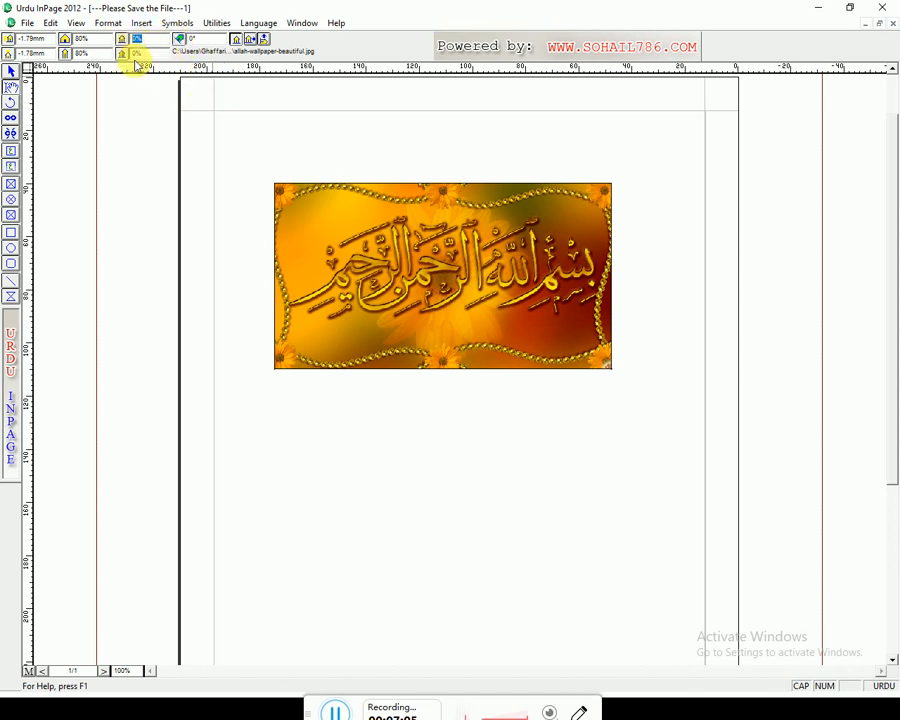
{"action": "type", "text": "5"}
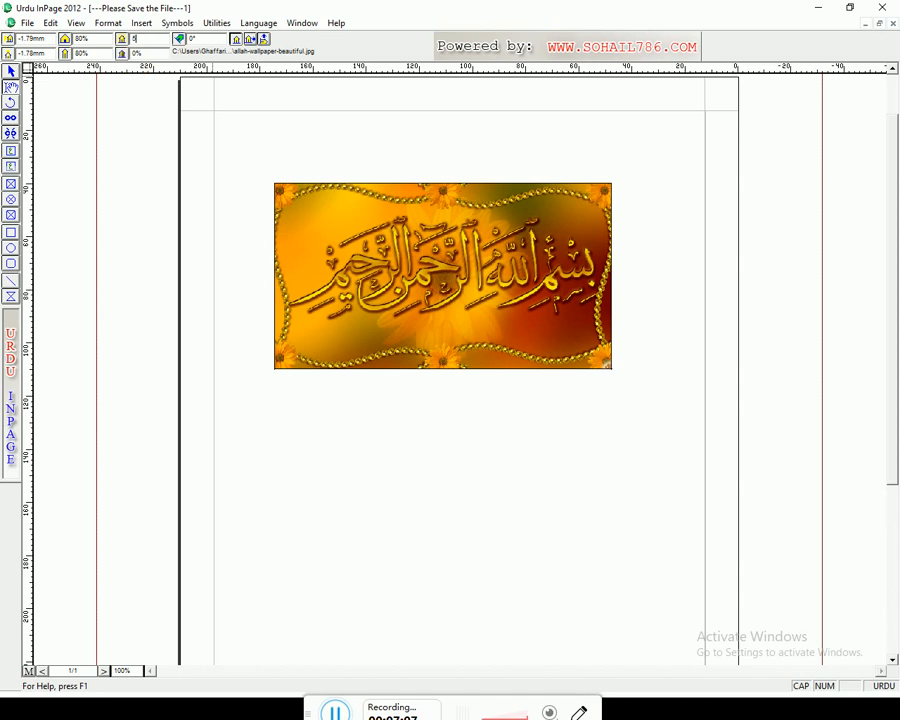
{"action": "type", "text": "0"}
{"action": "key", "text": "Return"}
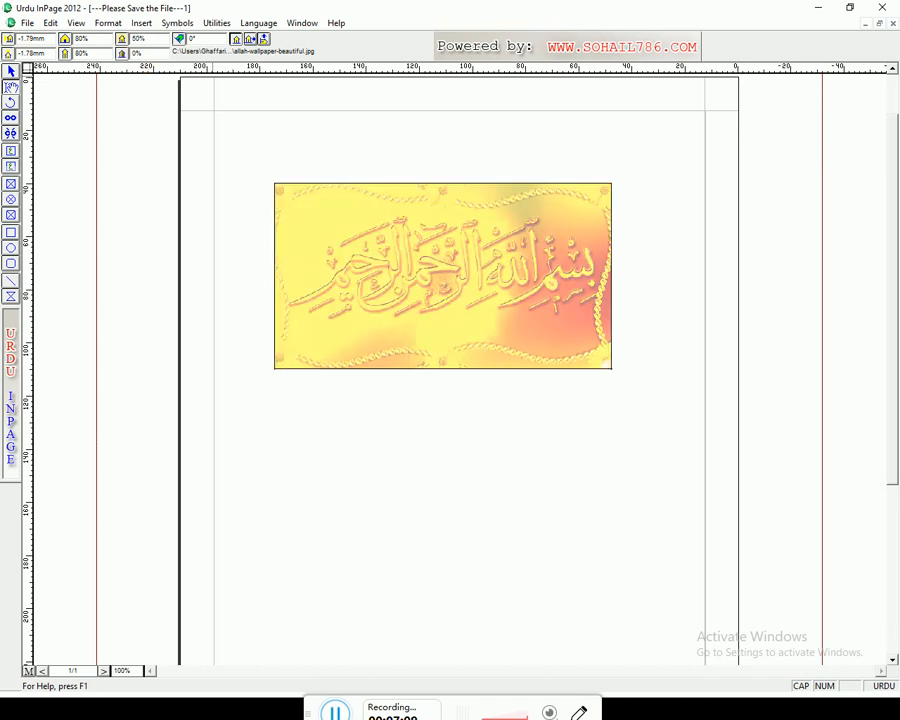
- Try picture brightness values of 100%, 80% and 70% in succession on the imported picture
{"action": "left_click_drag", "start_coordinate": [157, 41], "coordinate": [131, 41]}
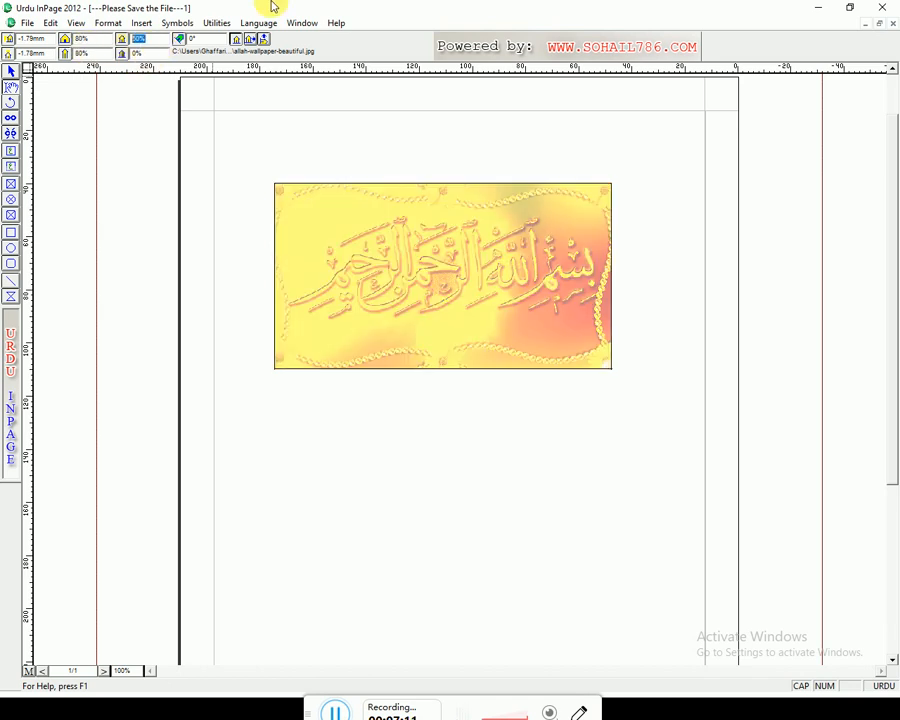
{"action": "type", "text": "100"}
{"action": "key", "text": "Return"}
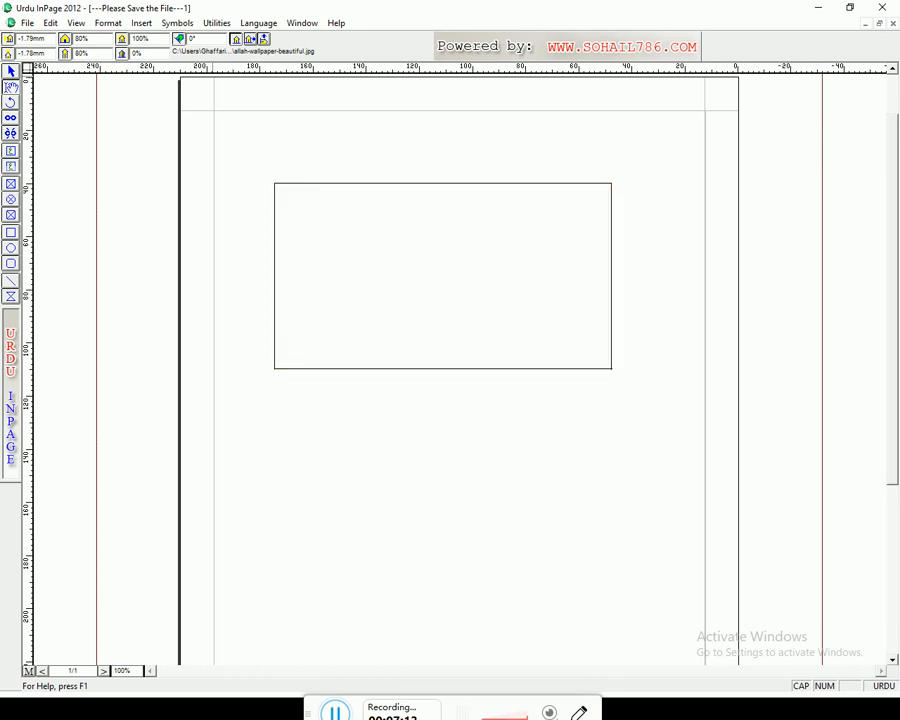
{"action": "left_click_drag", "start_coordinate": [158, 39], "coordinate": [128, 40]}
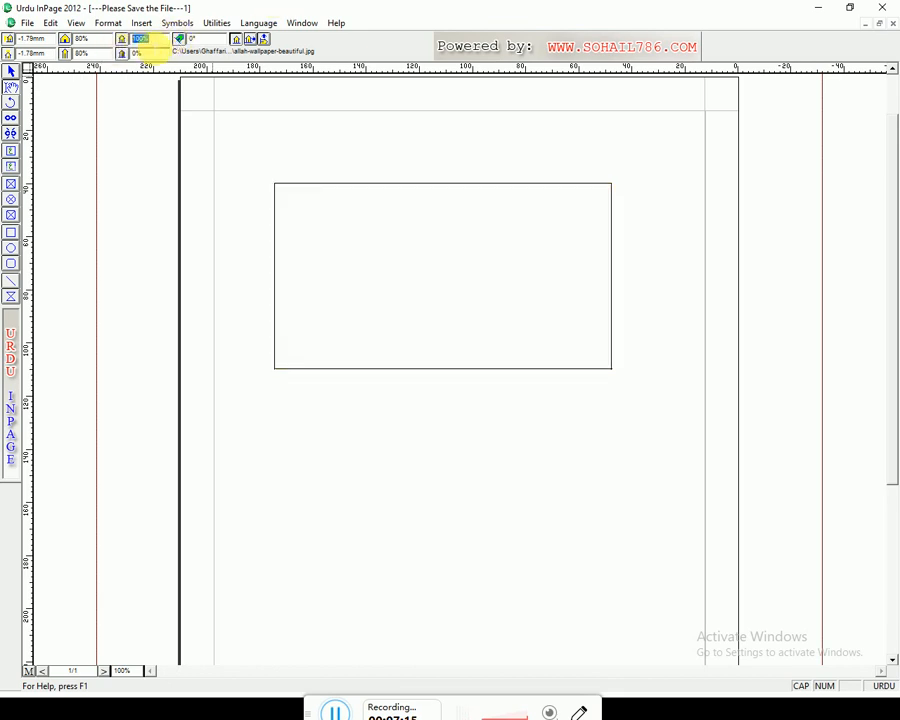
{"action": "type", "text": "80"}
{"action": "key", "text": "Return"}
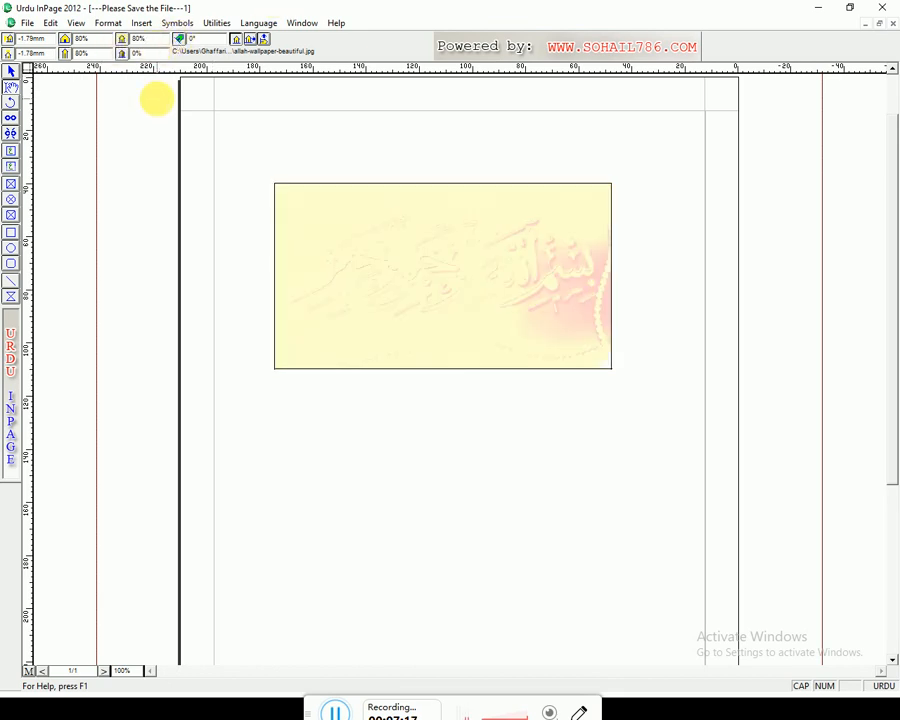
{"action": "left_click_drag", "start_coordinate": [158, 40], "coordinate": [120, 48]}
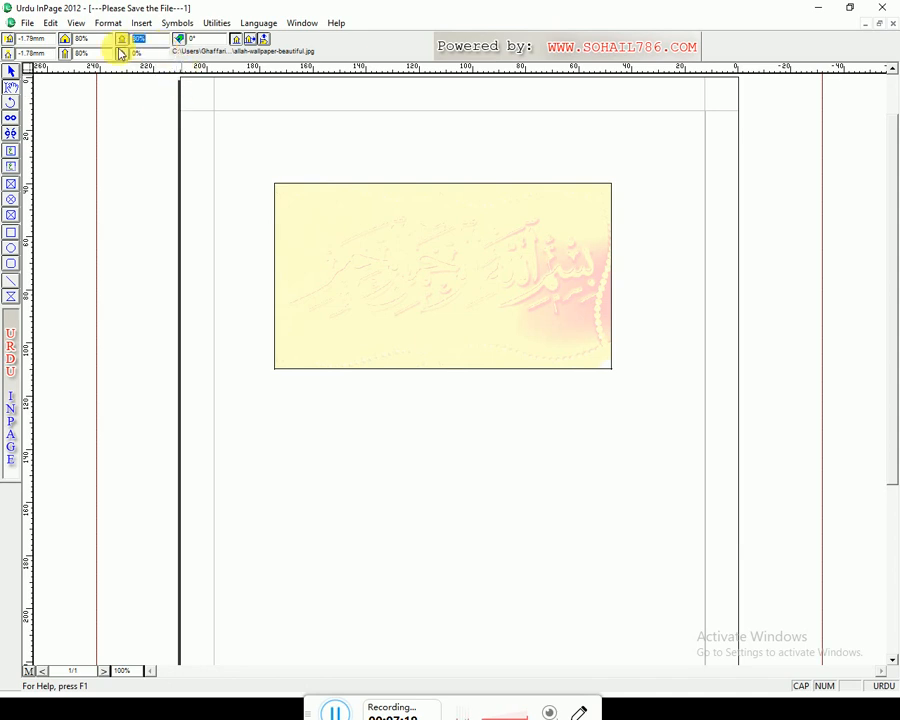
{"action": "type", "text": "70"}
{"action": "key", "text": "Return"}
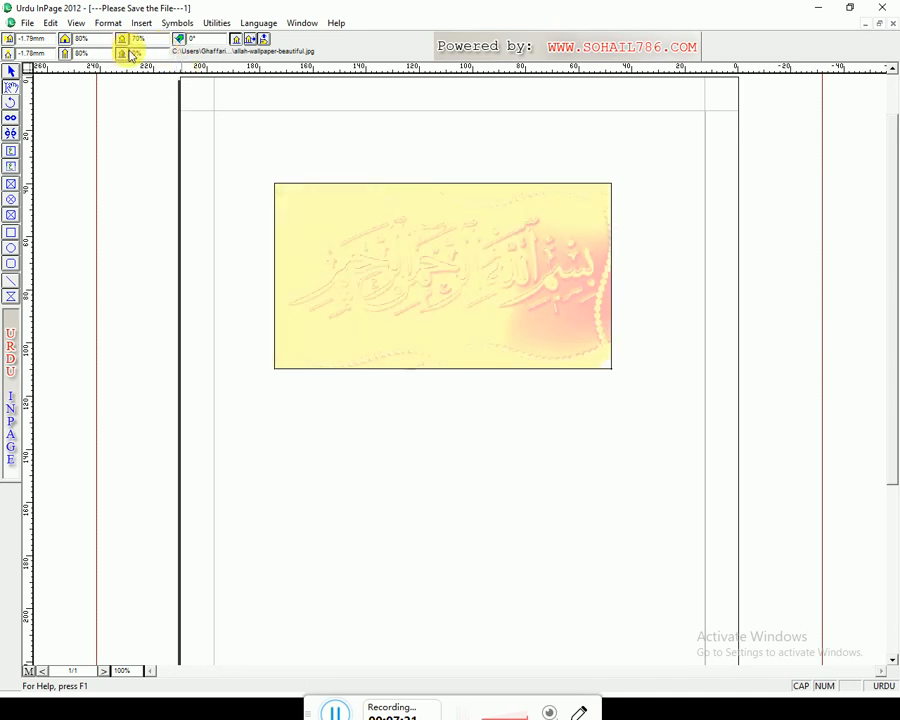
- Reset the picture's brightness to 0% and set its contrast to 50%
{"action": "left_click_drag", "start_coordinate": [155, 42], "coordinate": [75, 12]}
{"action": "type", "text": "0"}
{"action": "key", "text": "Return"}
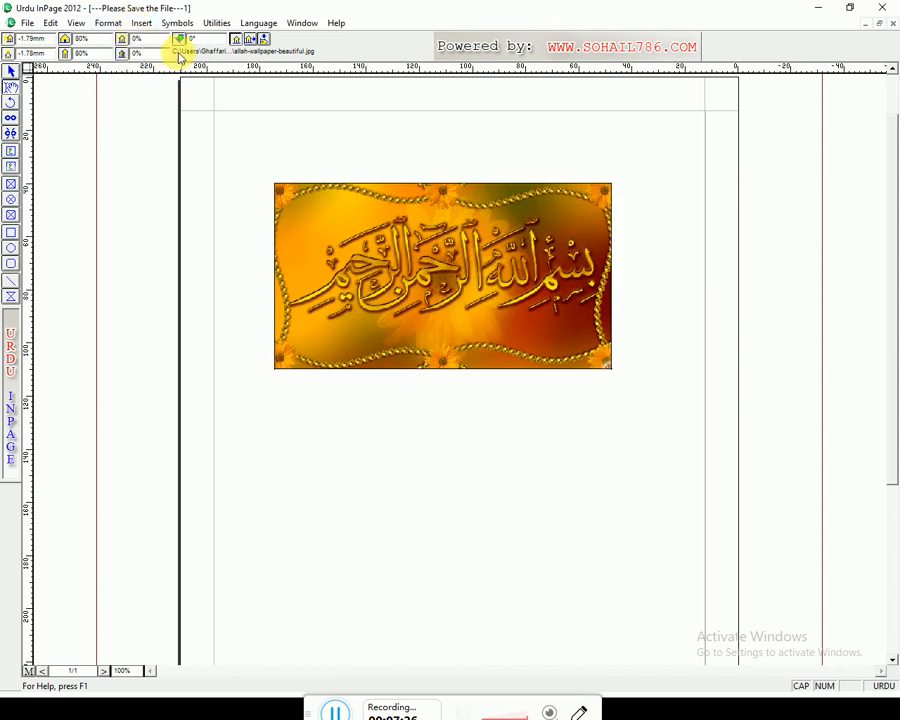
{"action": "left_click_drag", "start_coordinate": [160, 53], "coordinate": [103, 62]}
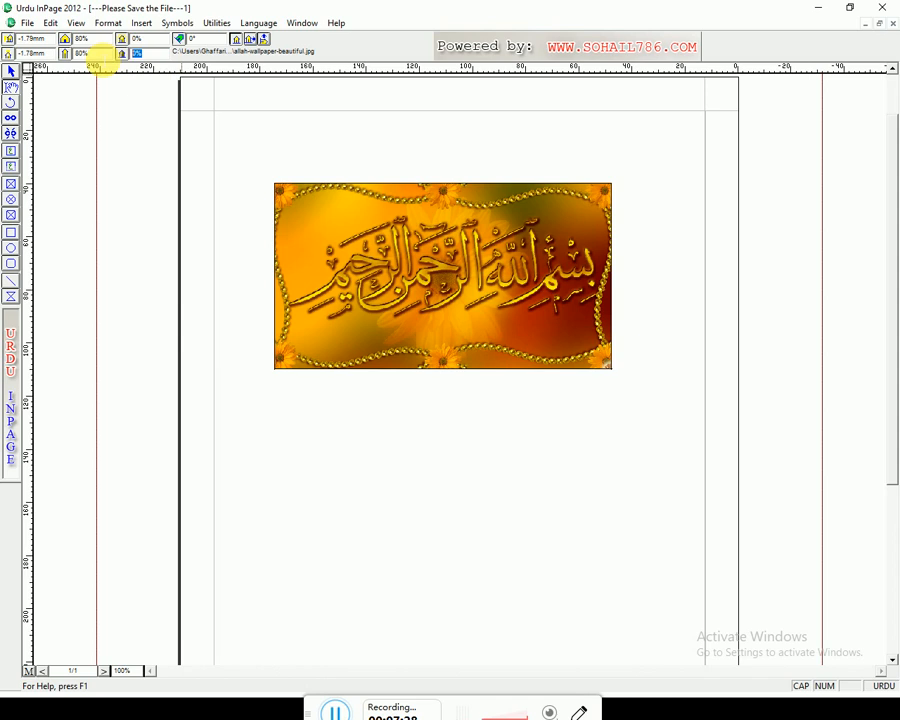
{"action": "type", "text": "50"}
{"action": "key", "text": "Return"}
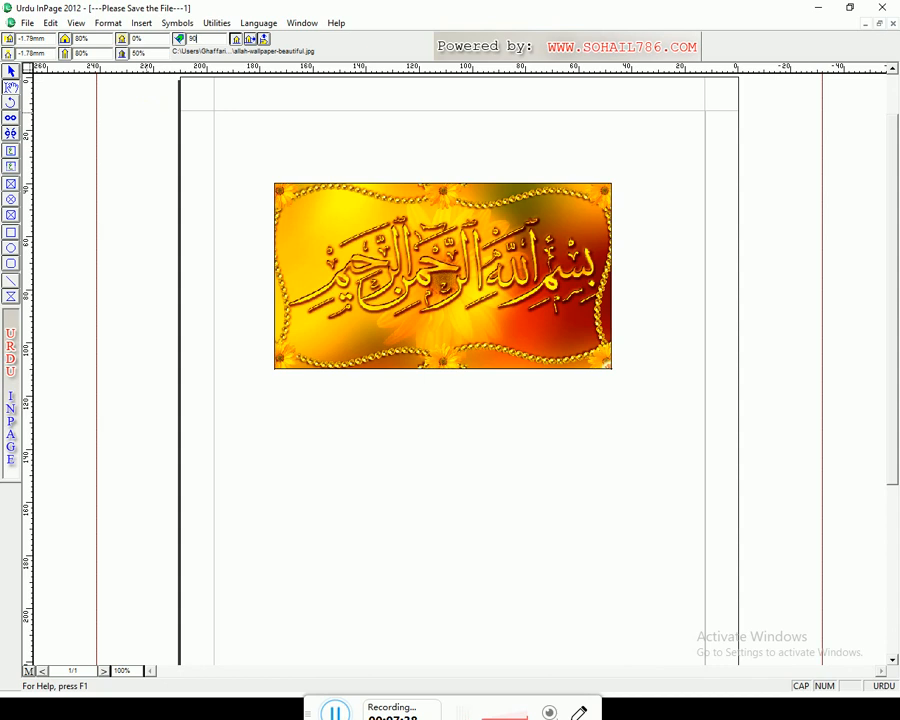
- Try rotating the picture inside its box to 90° and 10°, and restore its angle to 0°
{"action": "key", "text": "Return"}
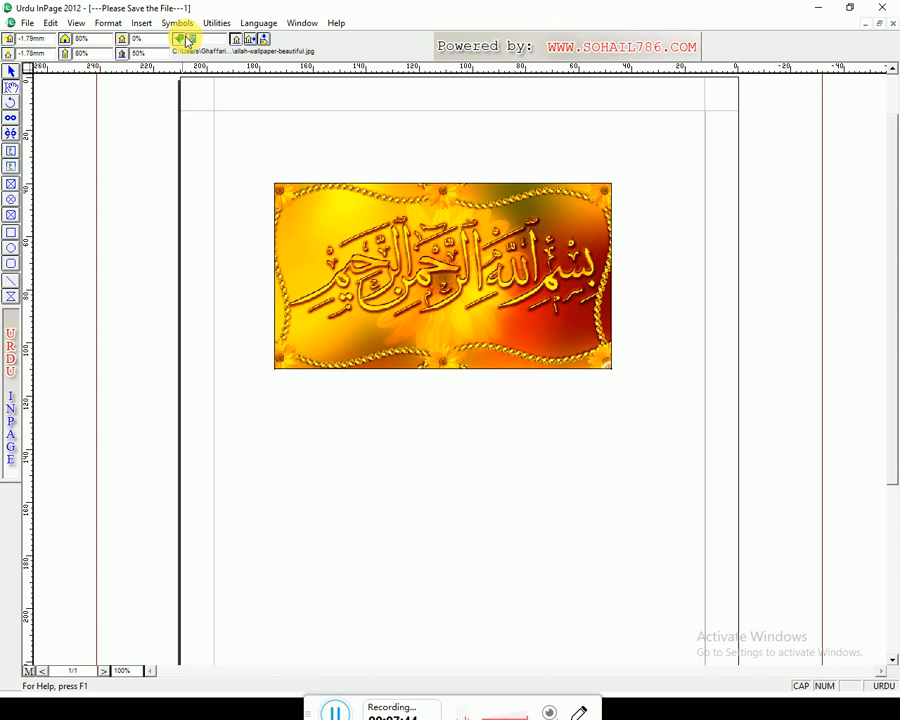
{"action": "left_click", "coordinate": [188, 39]}
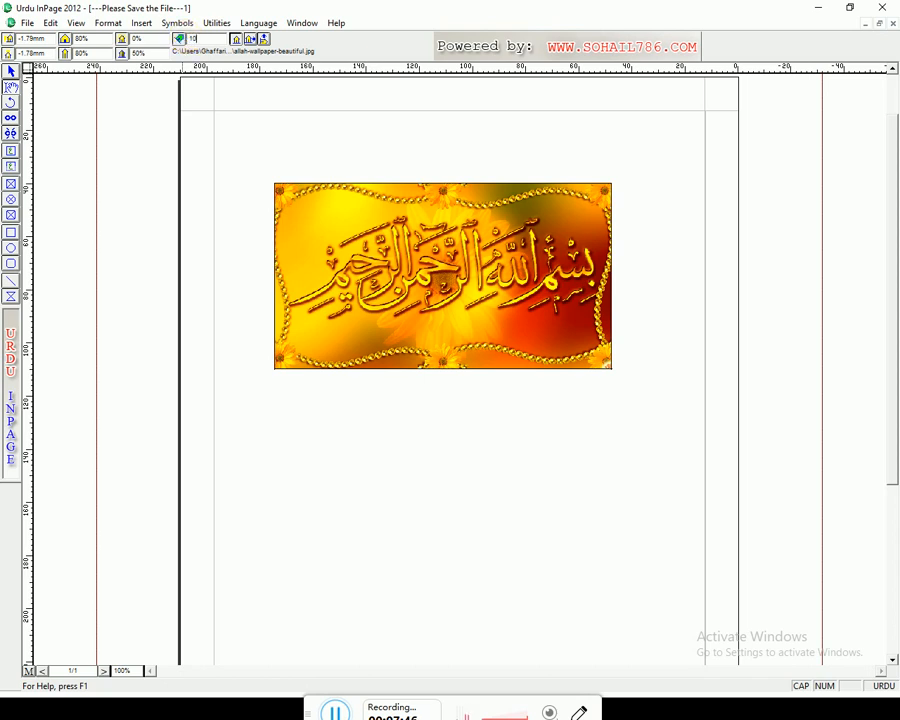
{"action": "key", "text": "Return"}
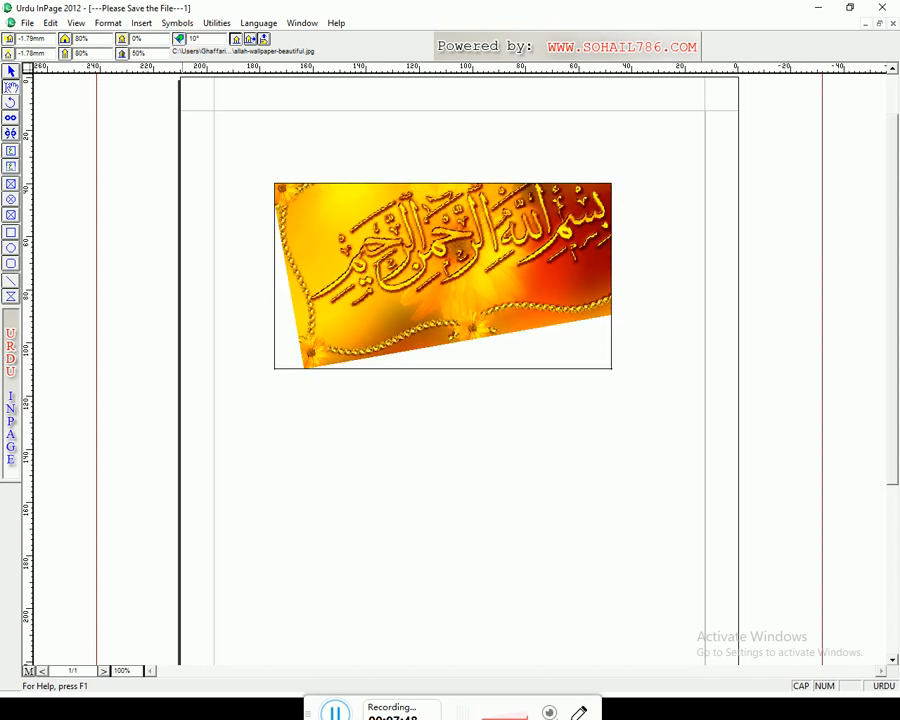
{"action": "type", "text": "0"}
{"action": "key", "text": "Return"}
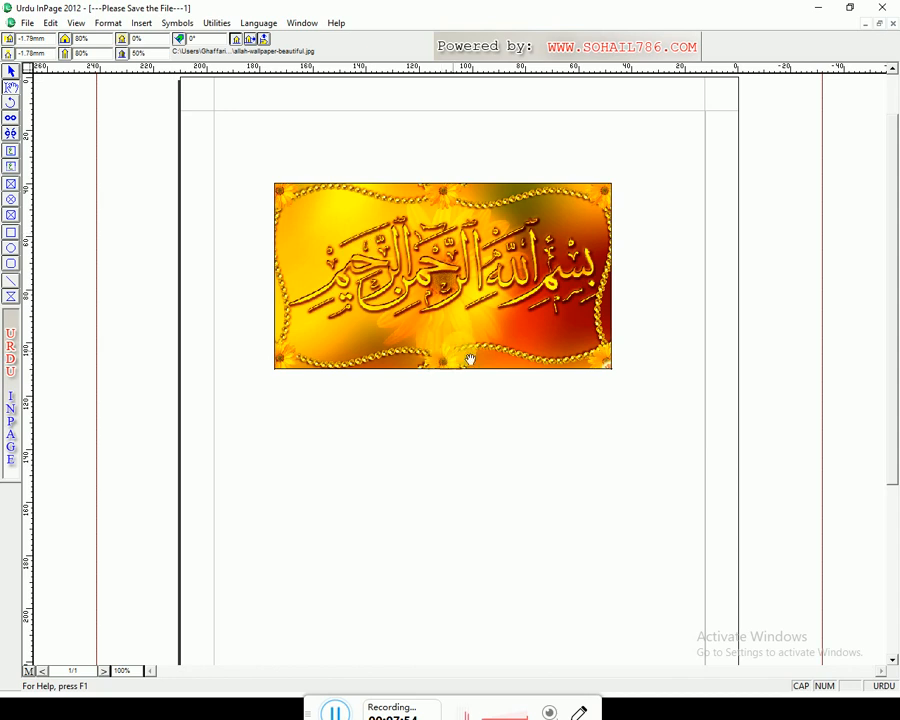
- Flip the picture horizontally and vertically inside its box, restoring its original orientation after each flip and keeping it centred
{"action": "mouse_move", "coordinate": [462, 293]}
{"action": "left_mouse_down"}
{"action": "mouse_move", "coordinate": [428, 293]}
{"action": "mouse_move", "coordinate": [465, 285]}
{"action": "left_mouse_up"}
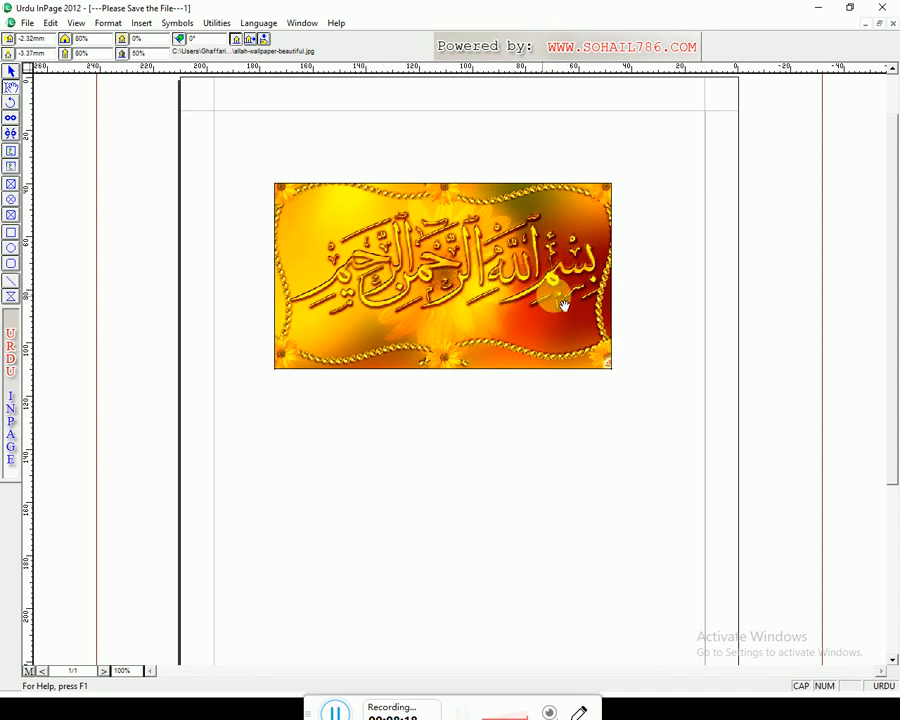
{"action": "left_click", "coordinate": [250, 42]}
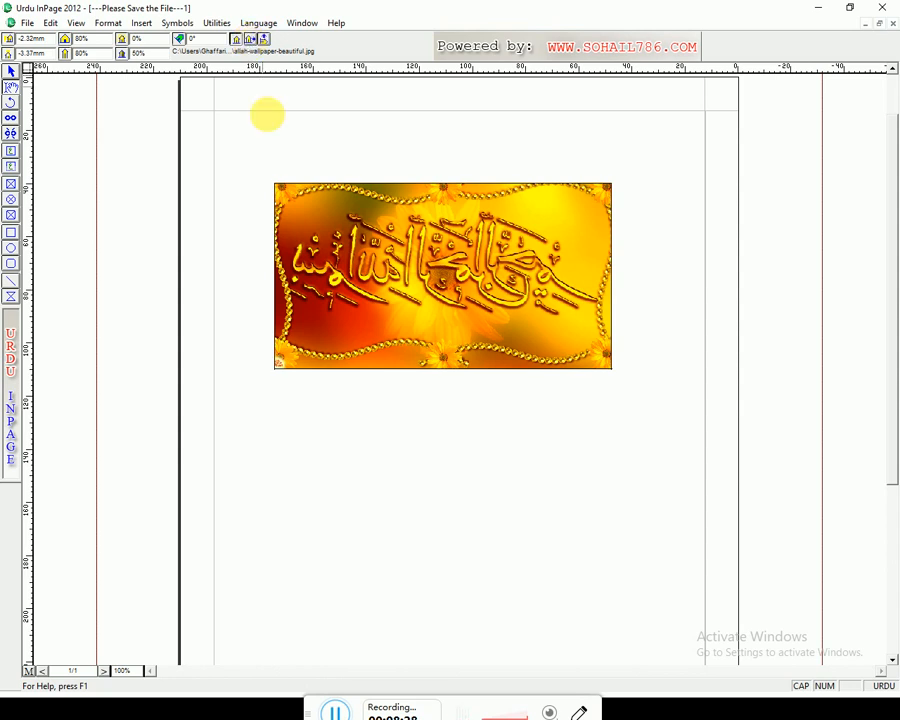
{"action": "left_click", "coordinate": [249, 40]}
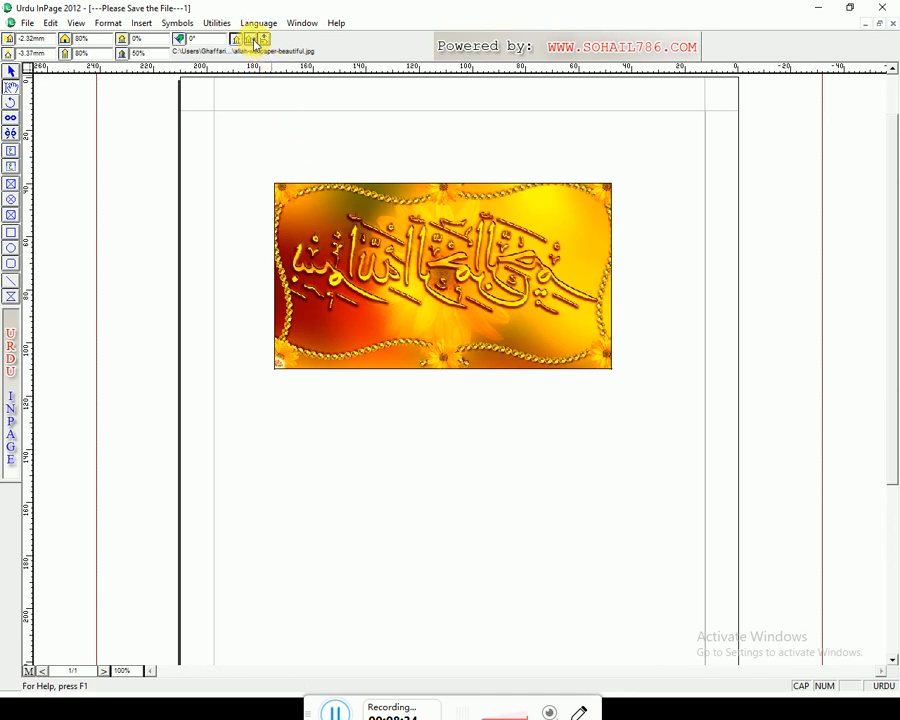
{"action": "left_click", "coordinate": [250, 40]}
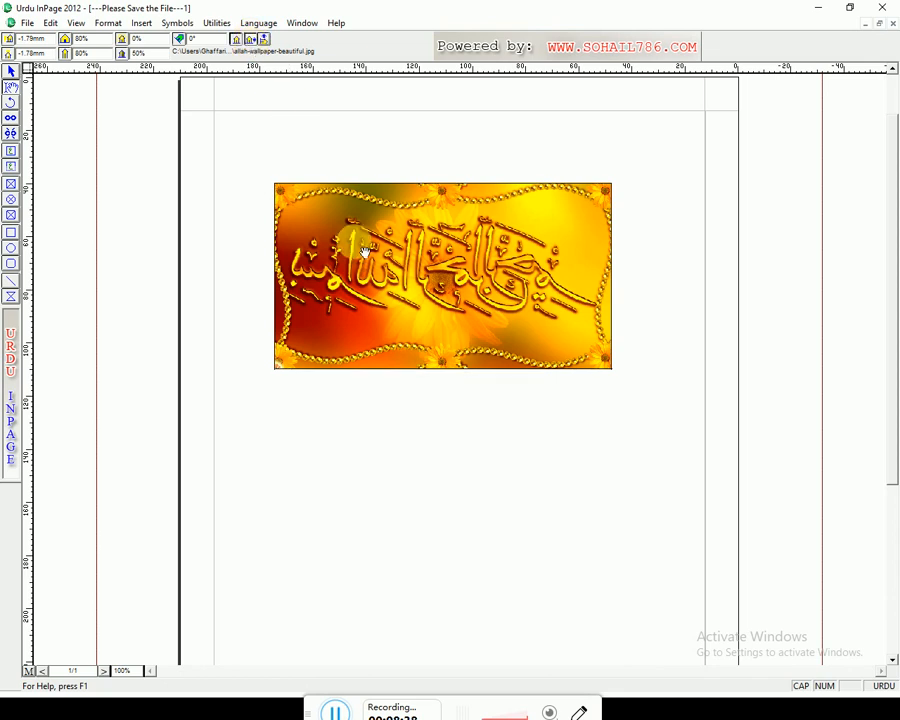
{"action": "left_click", "coordinate": [255, 40]}
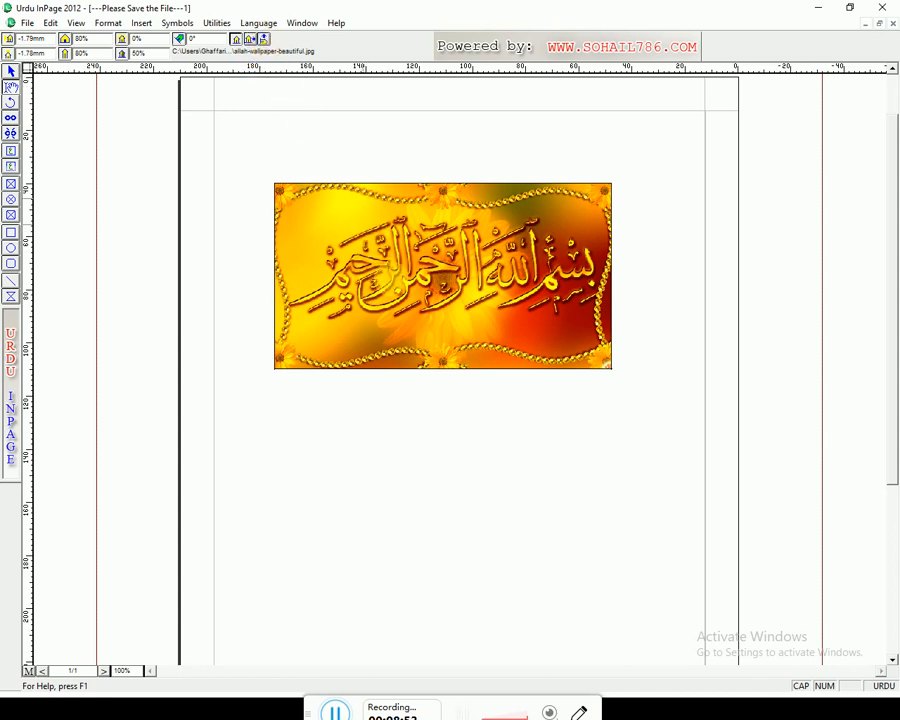
{"action": "left_click", "coordinate": [266, 40]}
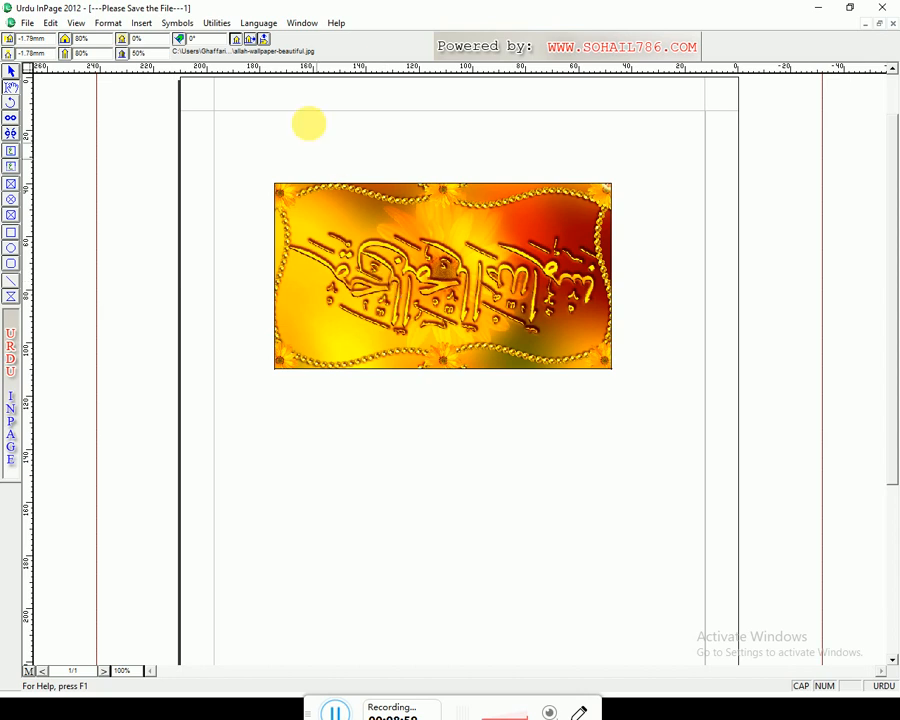
{"action": "left_click", "coordinate": [265, 41]}
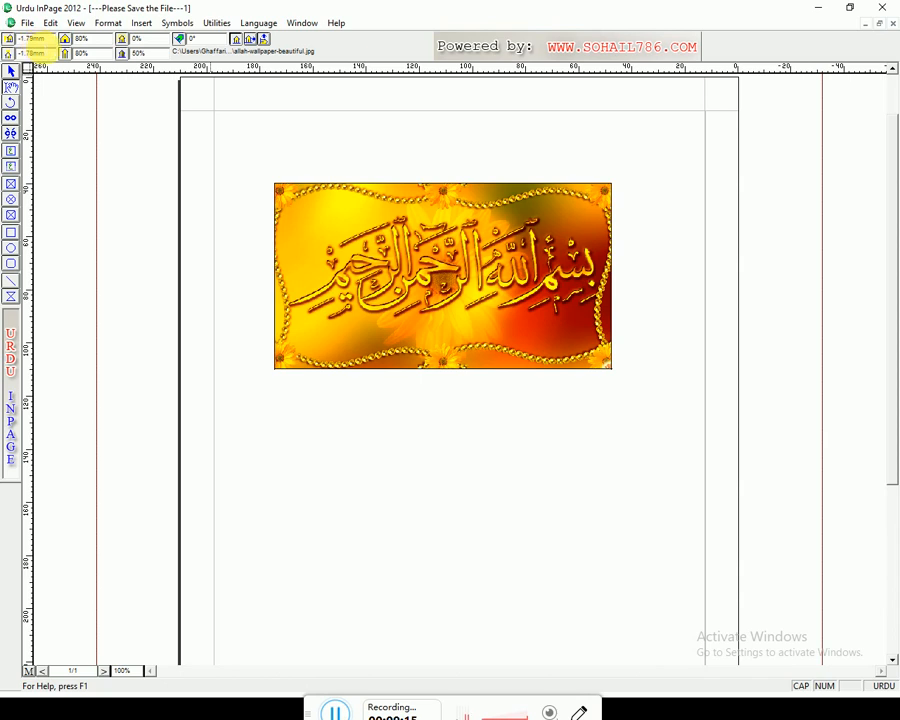
- Move the picture slightly downwards inside its box and recentre it
{"action": "left_click_drag", "start_coordinate": [48, 41], "coordinate": [10, 56]}
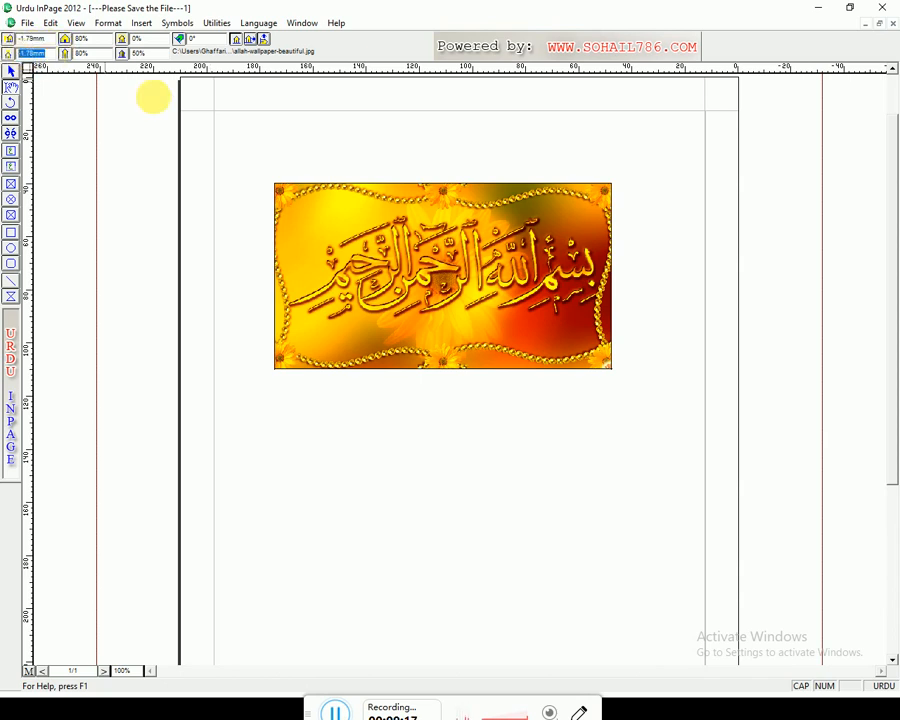
{"action": "mouse_move", "coordinate": [448, 268]}
{"action": "left_mouse_down"}
{"action": "mouse_move", "coordinate": [454, 273]}
{"action": "mouse_move", "coordinate": [458, 261]}
{"action": "mouse_move", "coordinate": [503, 284]}
{"action": "mouse_move", "coordinate": [463, 255]}
{"action": "mouse_move", "coordinate": [472, 237]}
{"action": "mouse_move", "coordinate": [527, 295]}
{"action": "mouse_move", "coordinate": [437, 262]}
{"action": "mouse_move", "coordinate": [445, 232]}
{"action": "mouse_move", "coordinate": [507, 272]}
{"action": "mouse_move", "coordinate": [505, 292]}
{"action": "mouse_move", "coordinate": [454, 258]}
{"action": "mouse_move", "coordinate": [455, 250]}
{"action": "mouse_move", "coordinate": [488, 255]}
{"action": "mouse_move", "coordinate": [445, 250]}
{"action": "mouse_move", "coordinate": [432, 232]}
{"action": "mouse_move", "coordinate": [492, 237]}
{"action": "mouse_move", "coordinate": [502, 215]}
{"action": "mouse_move", "coordinate": [482, 251]}
{"action": "mouse_move", "coordinate": [471, 222]}
{"action": "mouse_move", "coordinate": [458, 235]}
{"action": "mouse_move", "coordinate": [460, 293]}
{"action": "mouse_move", "coordinate": [444, 271]}
{"action": "mouse_move", "coordinate": [464, 294]}
{"action": "mouse_move", "coordinate": [456, 266]}
{"action": "mouse_move", "coordinate": [453, 283]}
{"action": "left_mouse_up"}
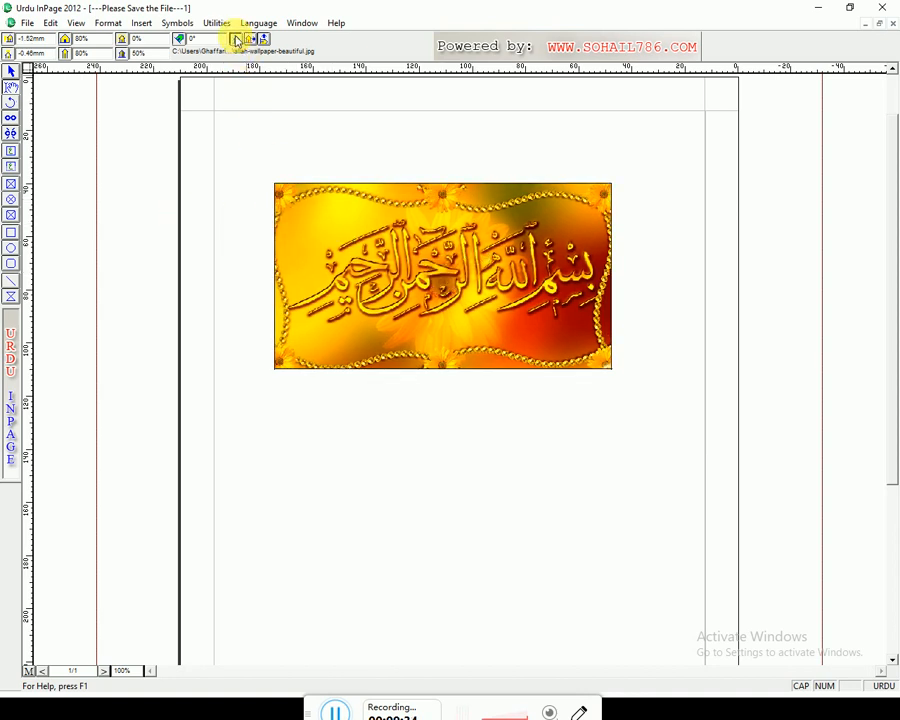
{"action": "left_click", "coordinate": [237, 39]}
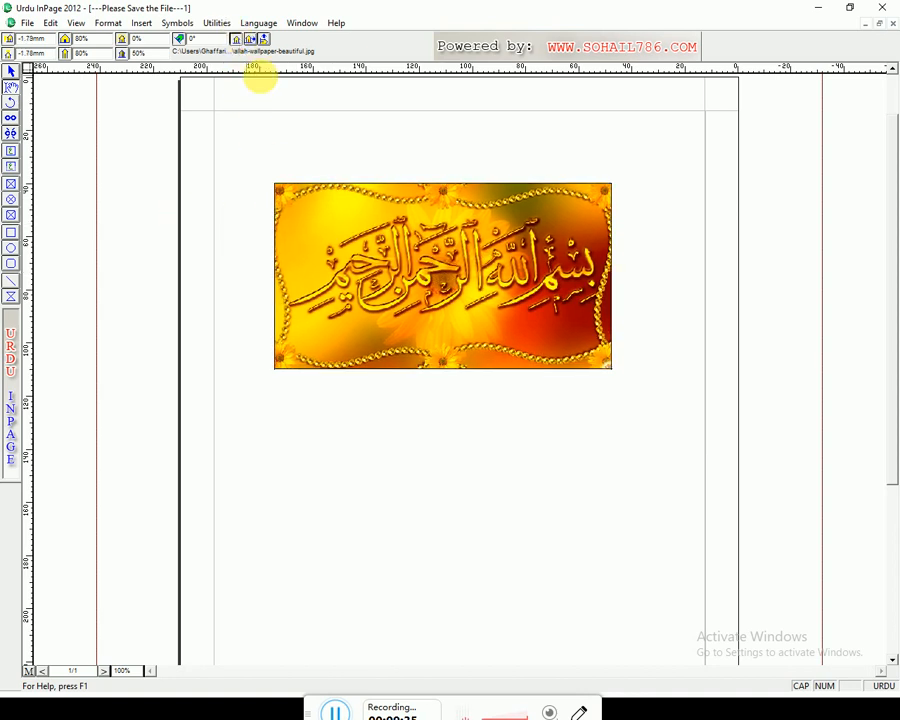
- Rotate the whole picture box freehand about its upper-right corner to about 356.6°, and undo the rotation
{"action": "left_click", "coordinate": [12, 102]}
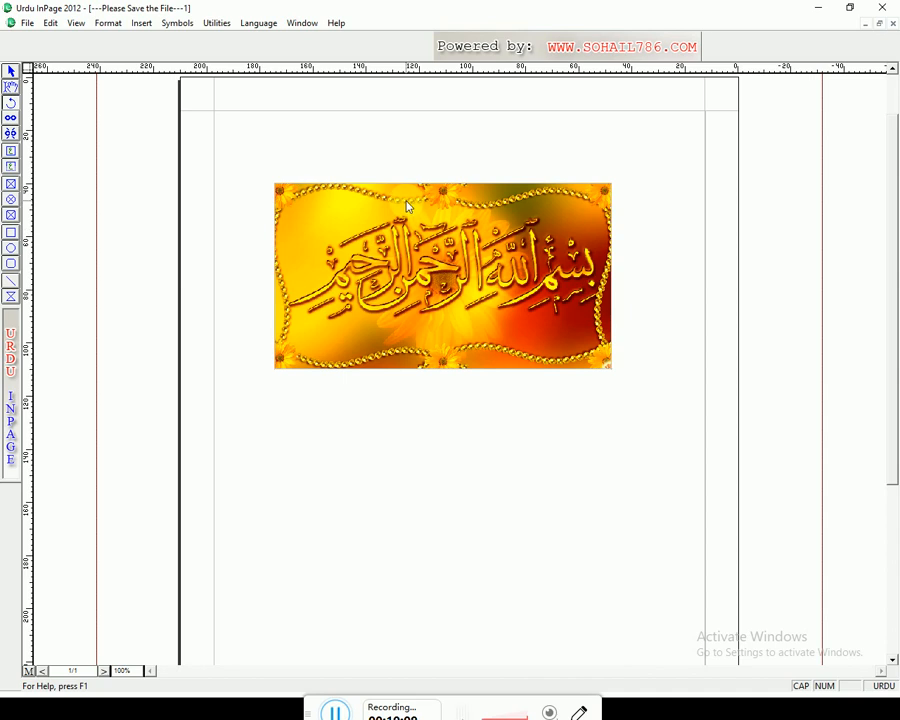
{"action": "left_click", "coordinate": [12, 71]}
{"action": "left_click", "coordinate": [478, 318]}
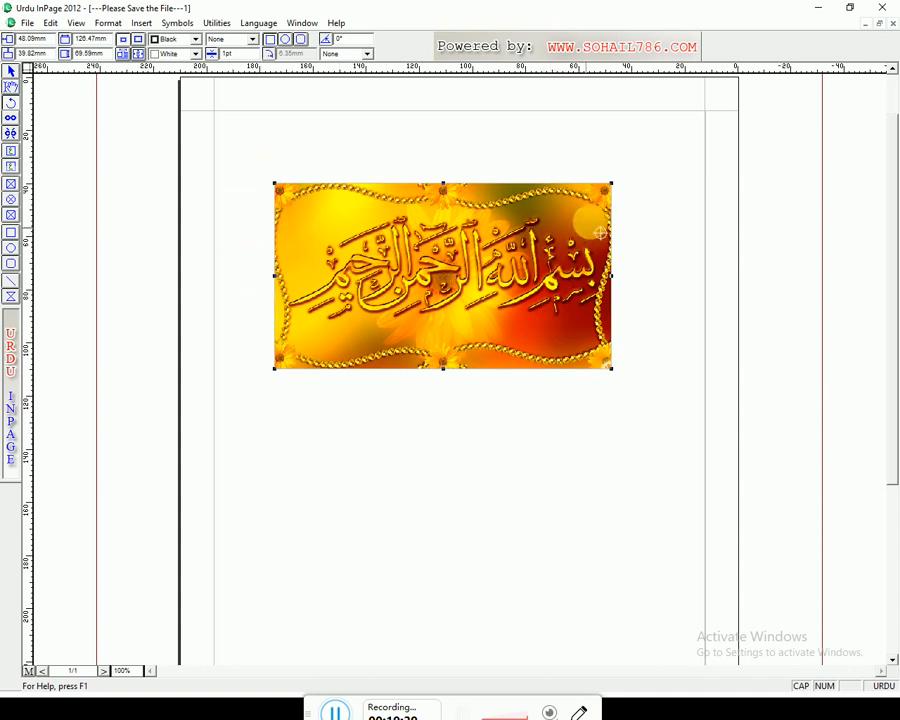
{"action": "left_click_drag", "start_coordinate": [610, 185], "coordinate": [629, 195]}
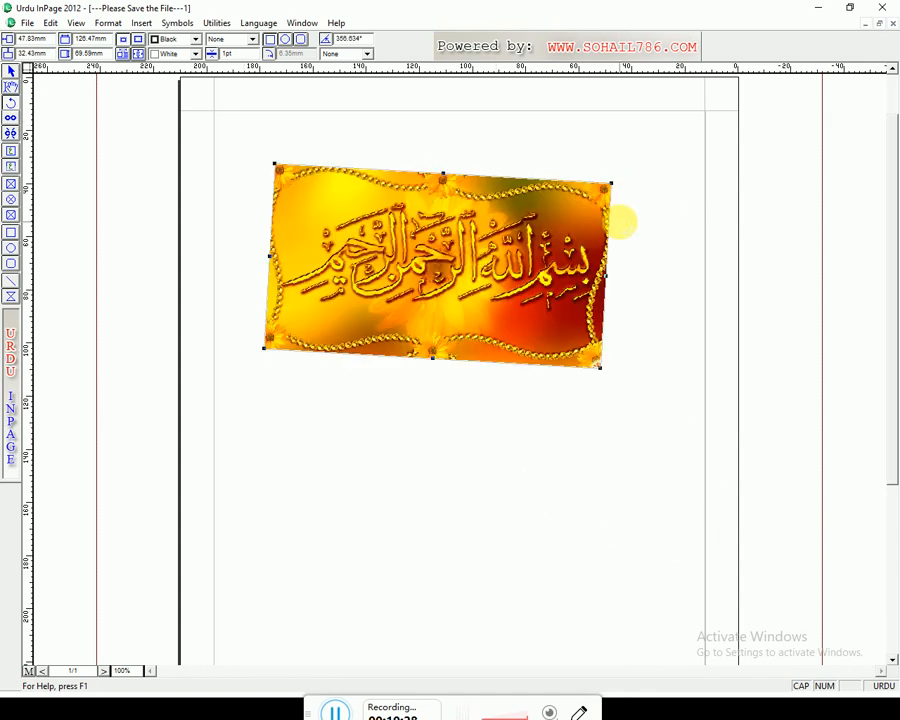
{"action": "key", "text": "ctrl+z"}
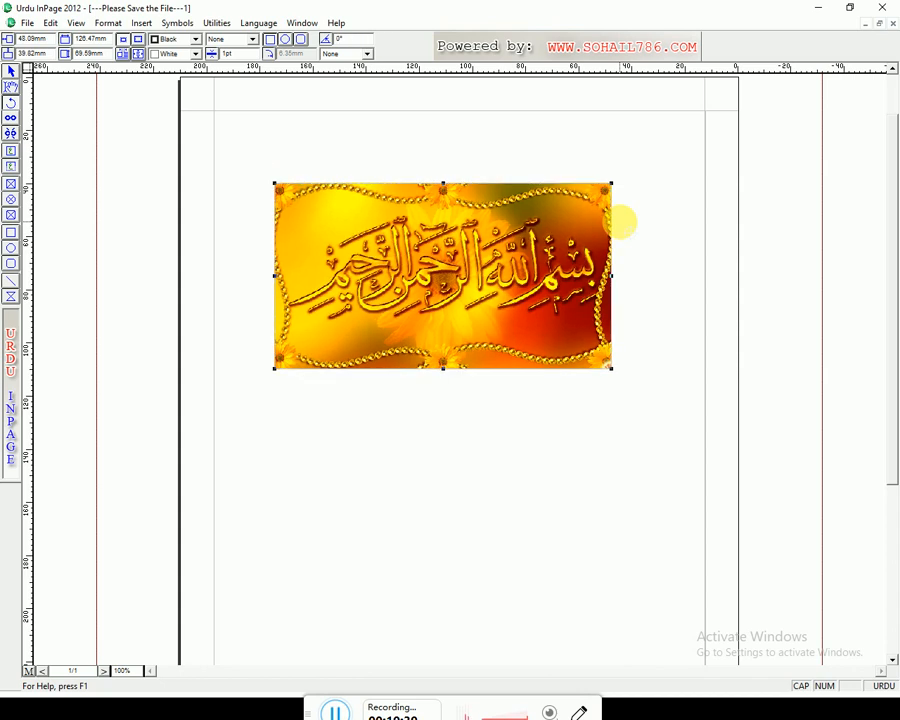
- Select the picture box and set its rotation angle to 40°
{"action": "left_click", "coordinate": [12, 88]}
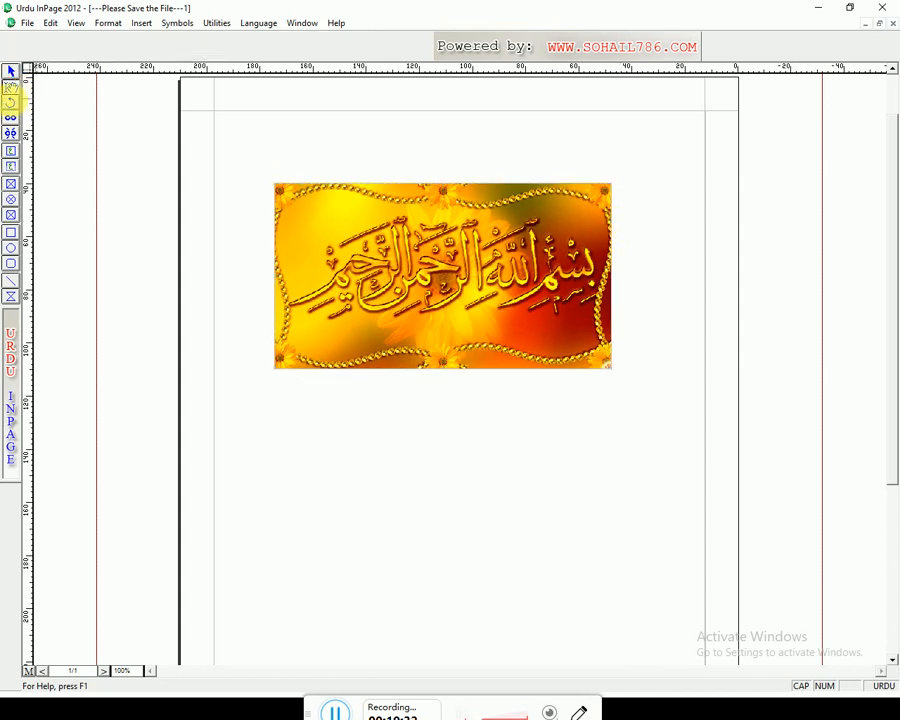
{"action": "left_click", "coordinate": [10, 71]}
{"action": "left_click", "coordinate": [430, 220]}
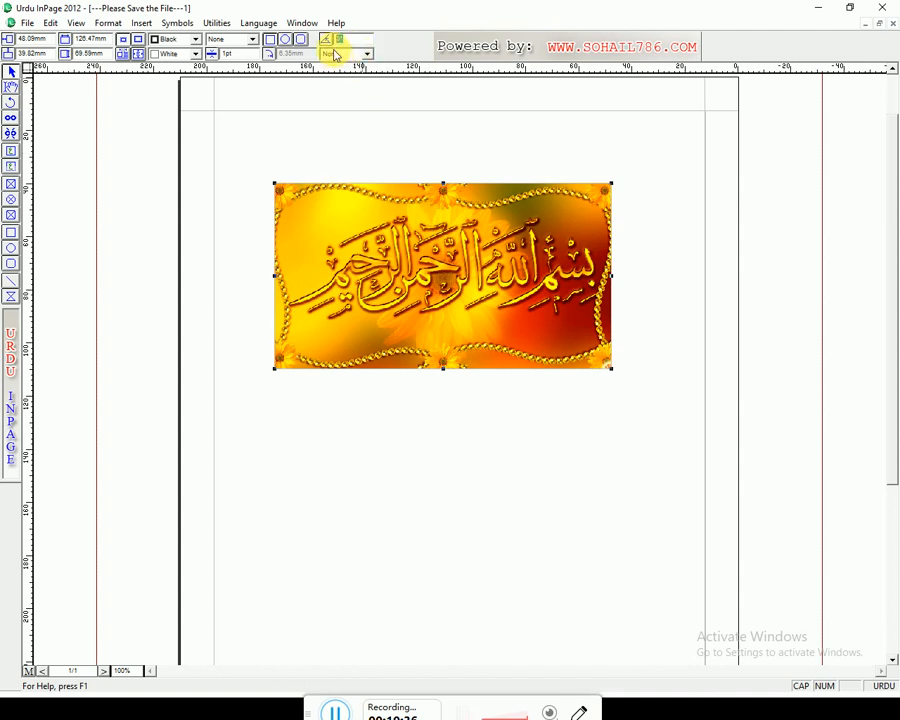
{"action": "type", "text": "40"}
{"action": "key", "text": "Return"}
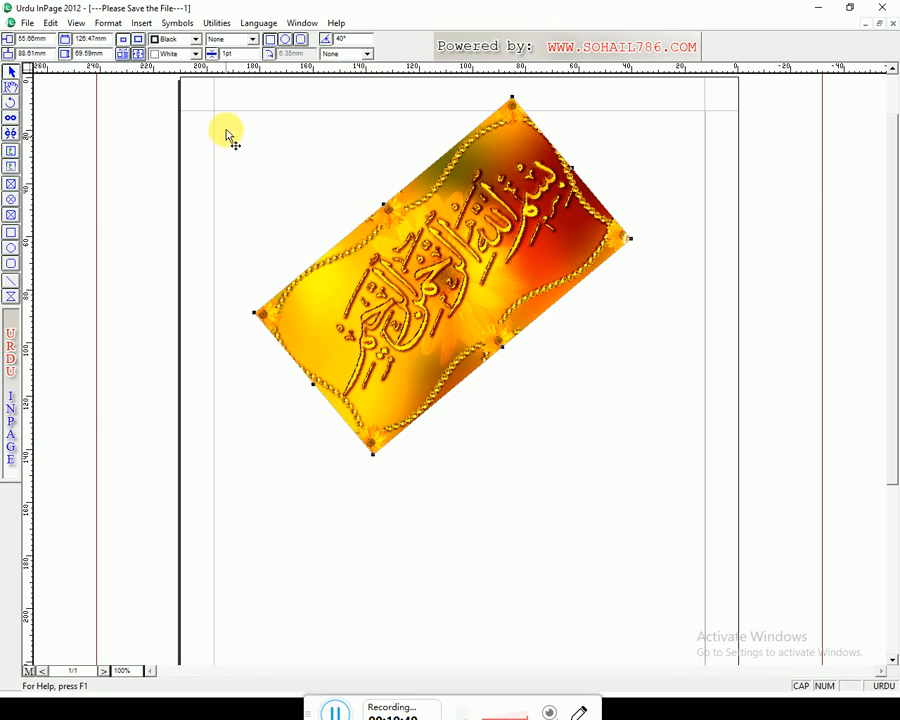
- Set the picture box's rotation angle to 0°
{"action": "left_click_drag", "start_coordinate": [359, 42], "coordinate": [238, 57]}
{"action": "type", "text": "0"}
{"action": "key", "text": "Return"}
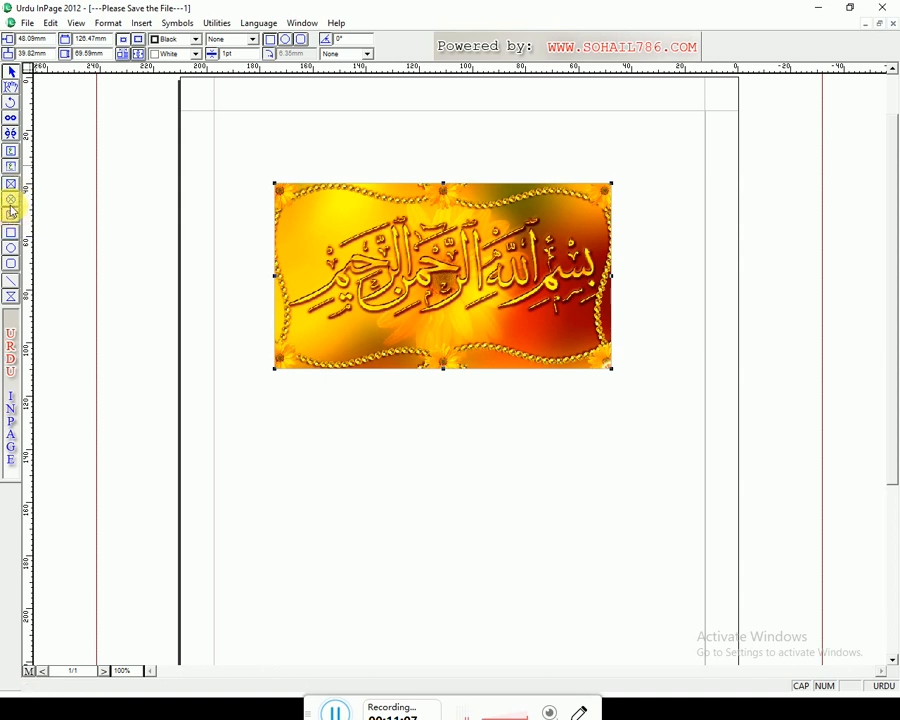
- Shift the picture slightly down and to the right inside its box
{"action": "left_click", "coordinate": [11, 89]}
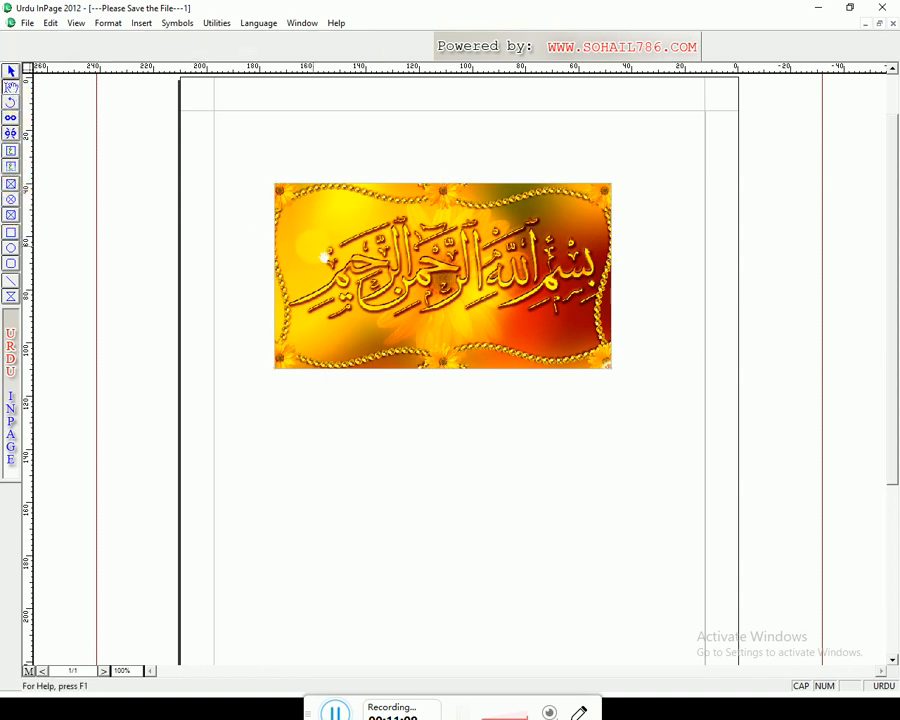
{"action": "mouse_move", "coordinate": [326, 266]}
{"action": "left_mouse_down"}
{"action": "mouse_move", "coordinate": [316, 244]}
{"action": "mouse_move", "coordinate": [313, 262]}
{"action": "mouse_move", "coordinate": [335, 270]}
{"action": "left_mouse_up"}
{"action": "left_click", "coordinate": [11, 72]}
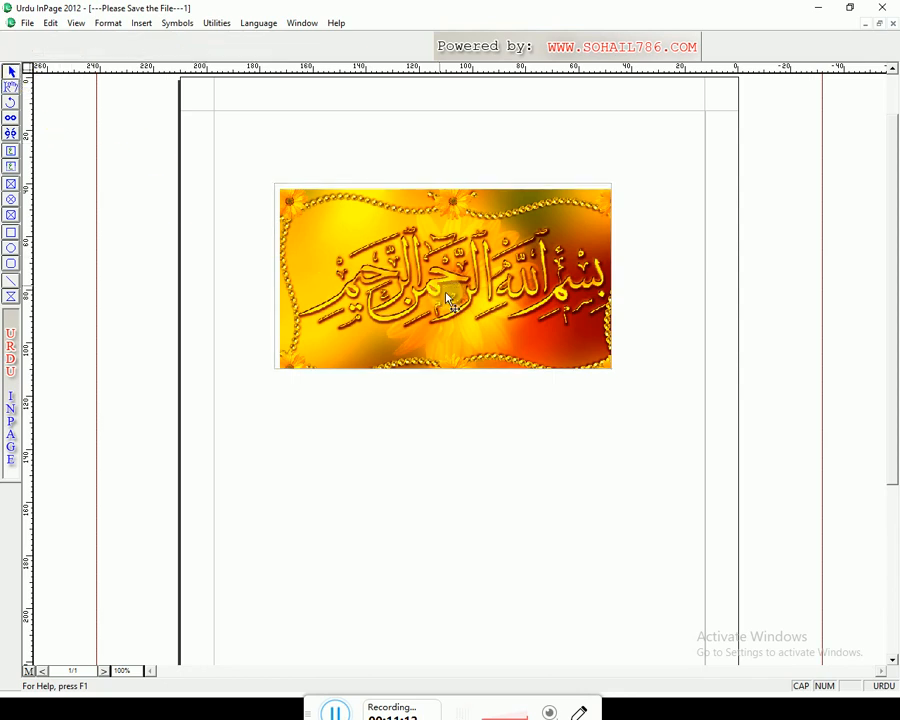
- Select the picture box and move it lower on the page, to a position of about 61.6 mm horizontally and 64.7 mm vertically
{"action": "left_click", "coordinate": [447, 300]}
{"action": "left_click_drag", "start_coordinate": [450, 293], "coordinate": [428, 414]}
{"action": "double_click", "coordinate": [32, 53]}
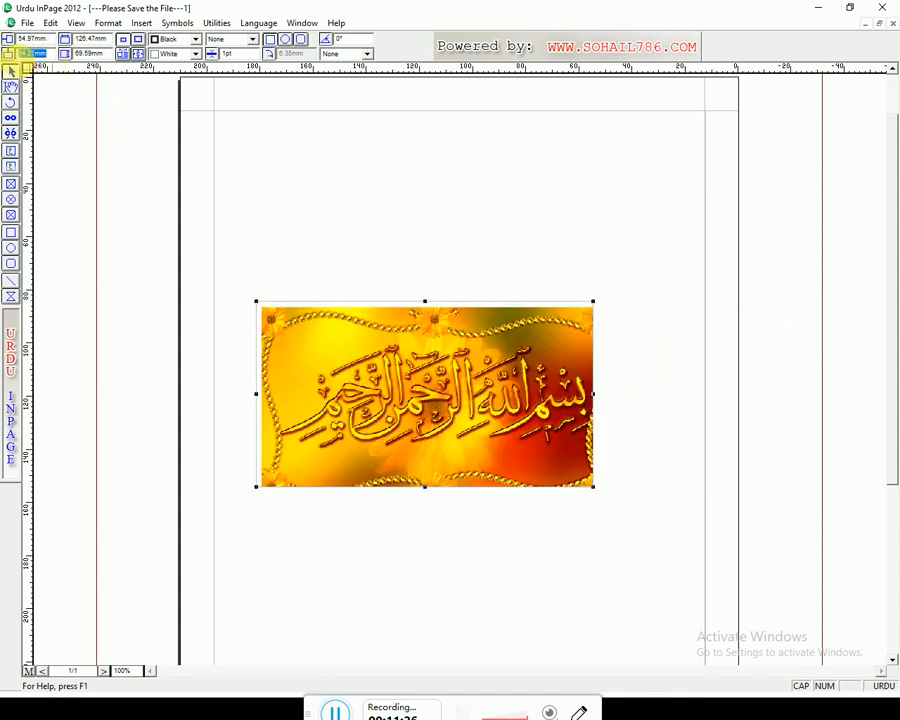
{"action": "mouse_move", "coordinate": [378, 422]}
{"action": "left_mouse_down"}
{"action": "mouse_move", "coordinate": [378, 252]}
{"action": "mouse_move", "coordinate": [393, 408]}
{"action": "left_mouse_up"}
{"action": "left_click_drag", "start_coordinate": [349, 319], "coordinate": [313, 315]}
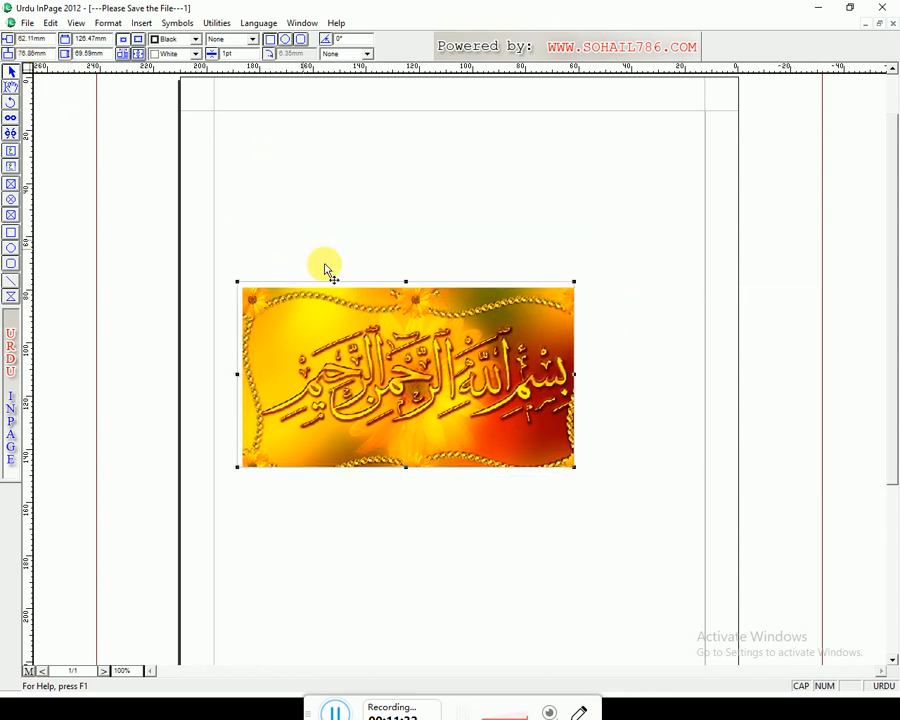
{"action": "left_click_drag", "start_coordinate": [378, 325], "coordinate": [377, 307]}
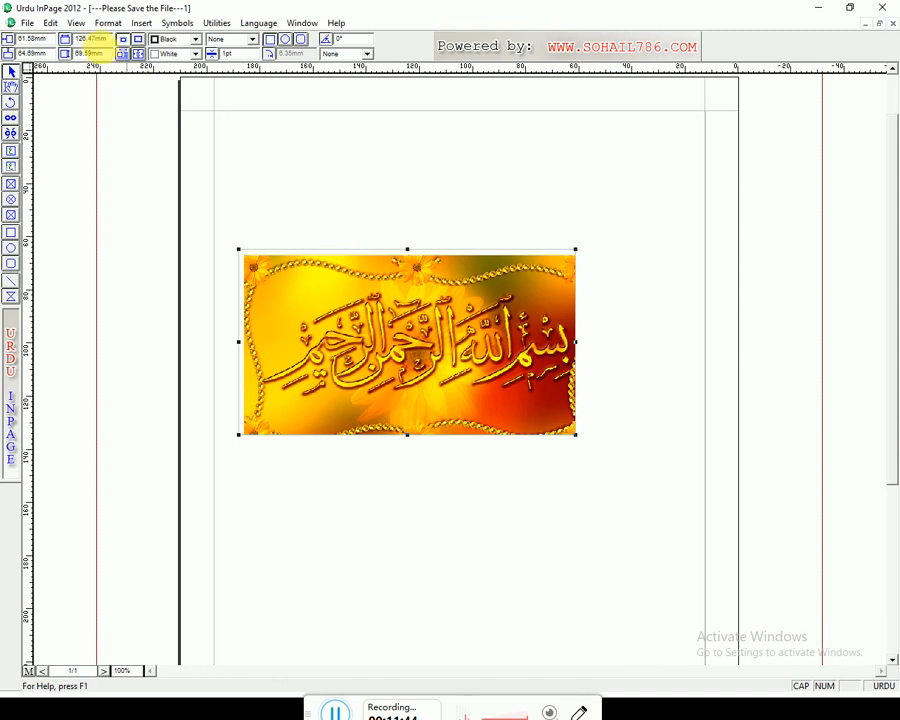
- Resize the picture box freehand, enlarging each dimension before reducing it to about 122 mm wide and 68.5 mm high
{"action": "left_click_drag", "start_coordinate": [583, 345], "coordinate": [636, 343]}
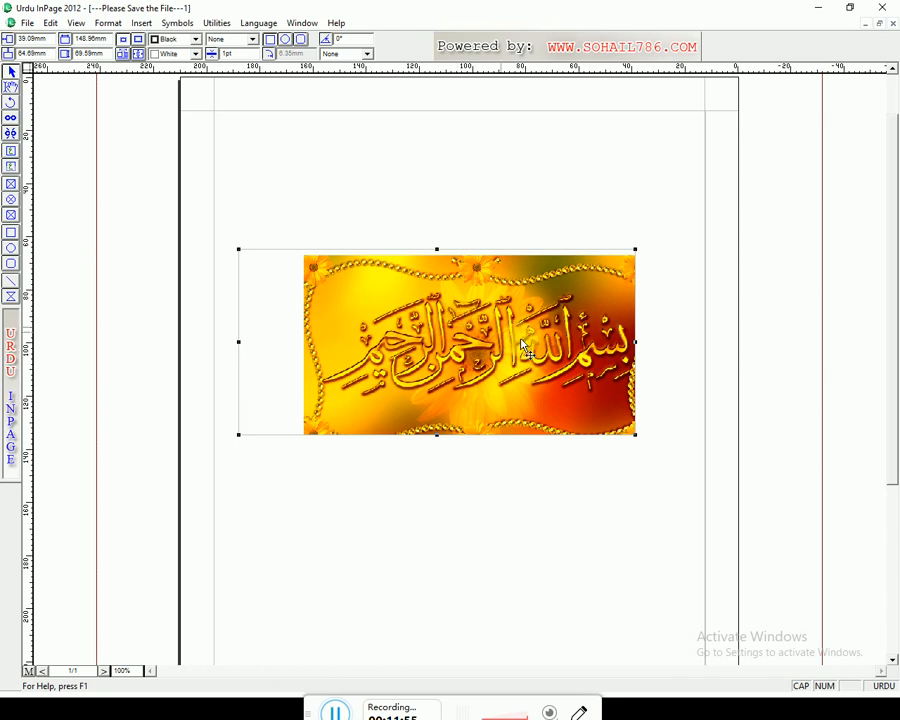
{"action": "left_click_drag", "start_coordinate": [634, 342], "coordinate": [564, 343]}
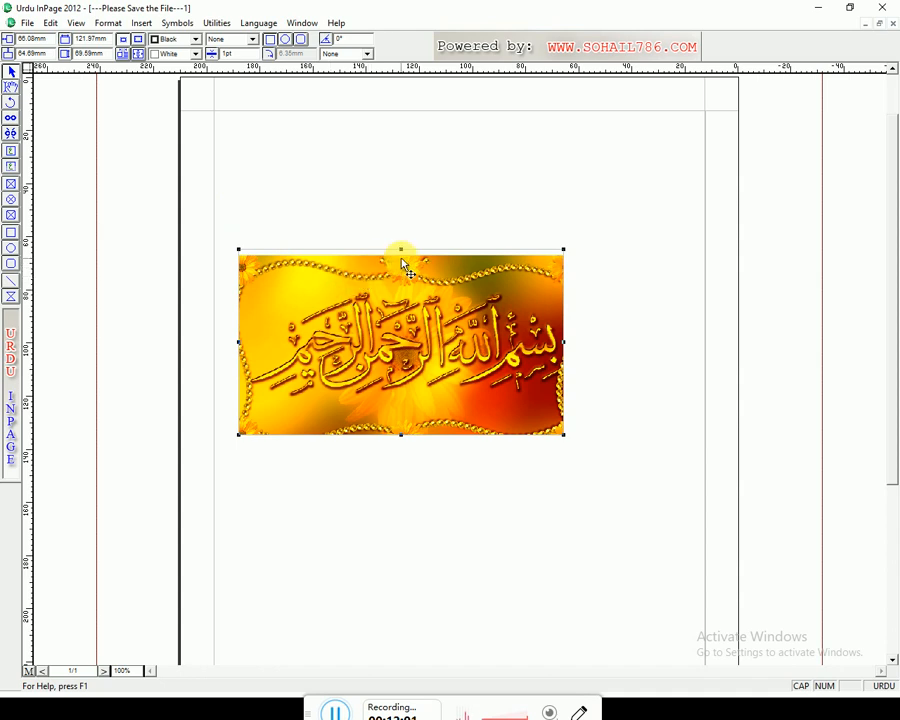
{"action": "left_click_drag", "start_coordinate": [404, 254], "coordinate": [404, 212]}
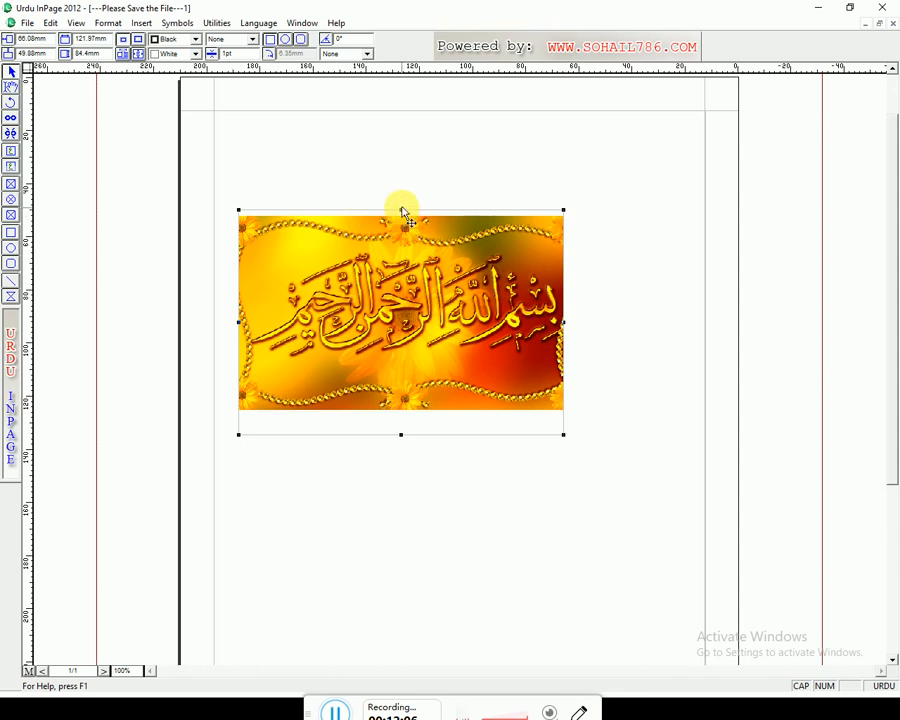
{"action": "left_click_drag", "start_coordinate": [402, 210], "coordinate": [413, 258]}
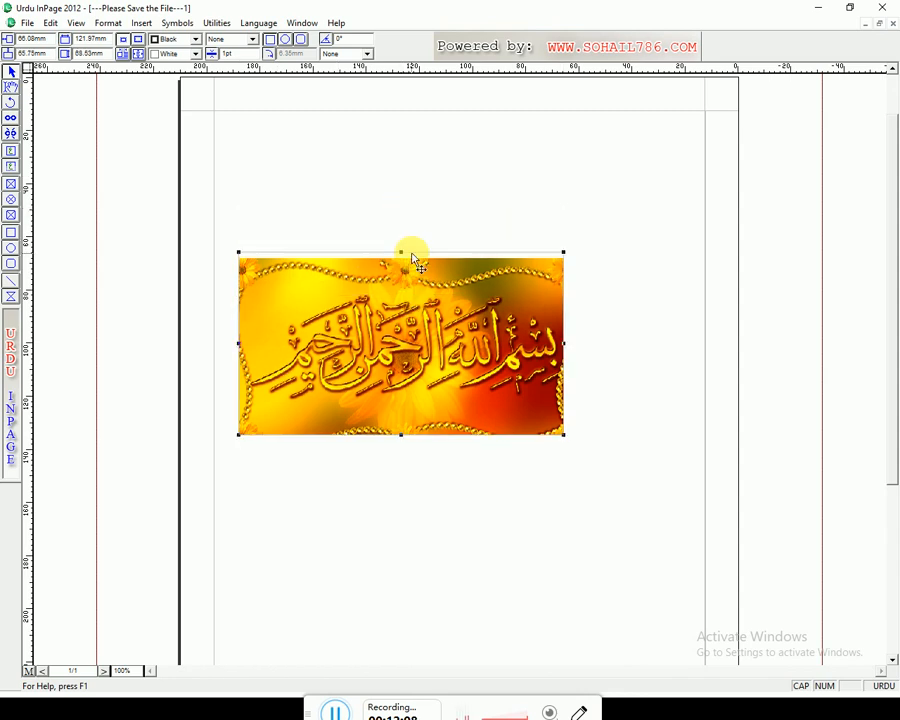
- Move the picture box up to about 53.4 mm horizontally and 43.8 mm vertically, and set its height to 70 mm
{"action": "left_click_drag", "start_coordinate": [294, 245], "coordinate": [328, 186]}
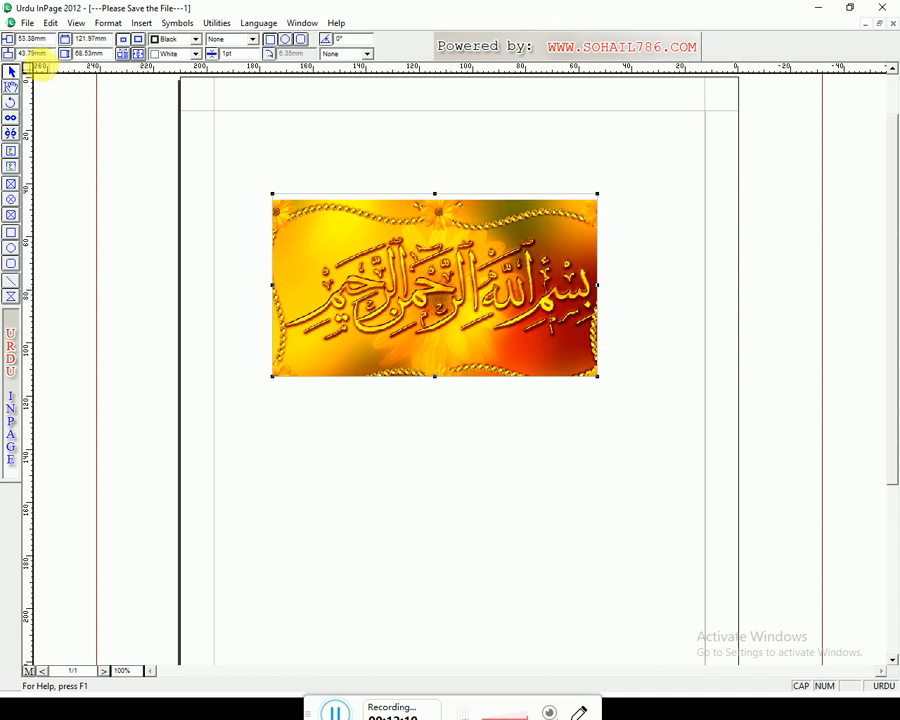
{"action": "left_click_drag", "start_coordinate": [97, 55], "coordinate": [50, 57]}
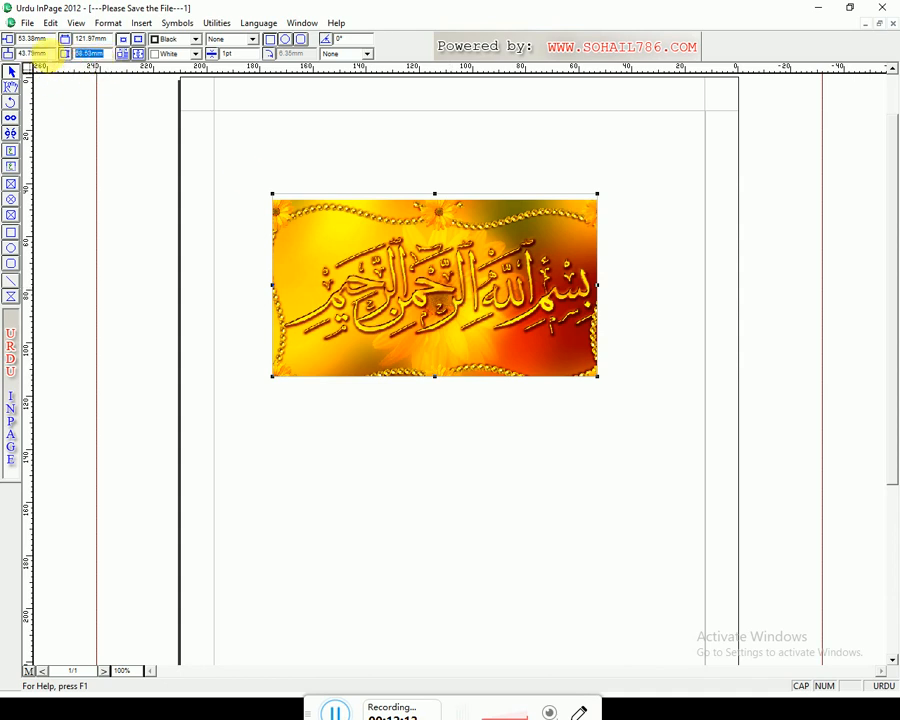
{"action": "type", "text": "70"}
{"action": "key", "text": "Return"}
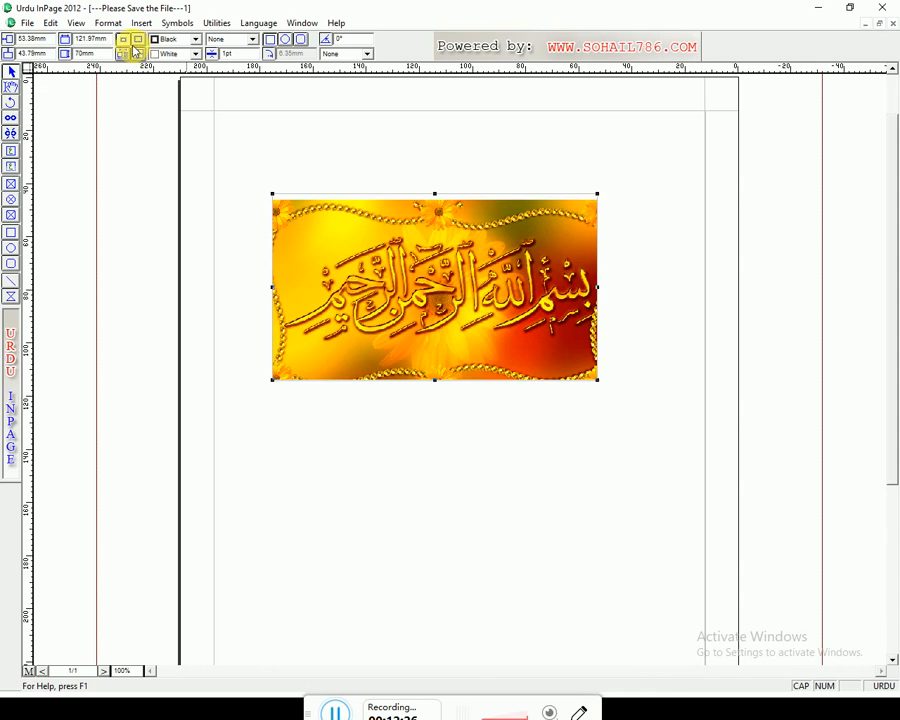
- Set the picture box's border colour to Gray and its border thickness to 2 pt
{"action": "left_click", "coordinate": [195, 39]}
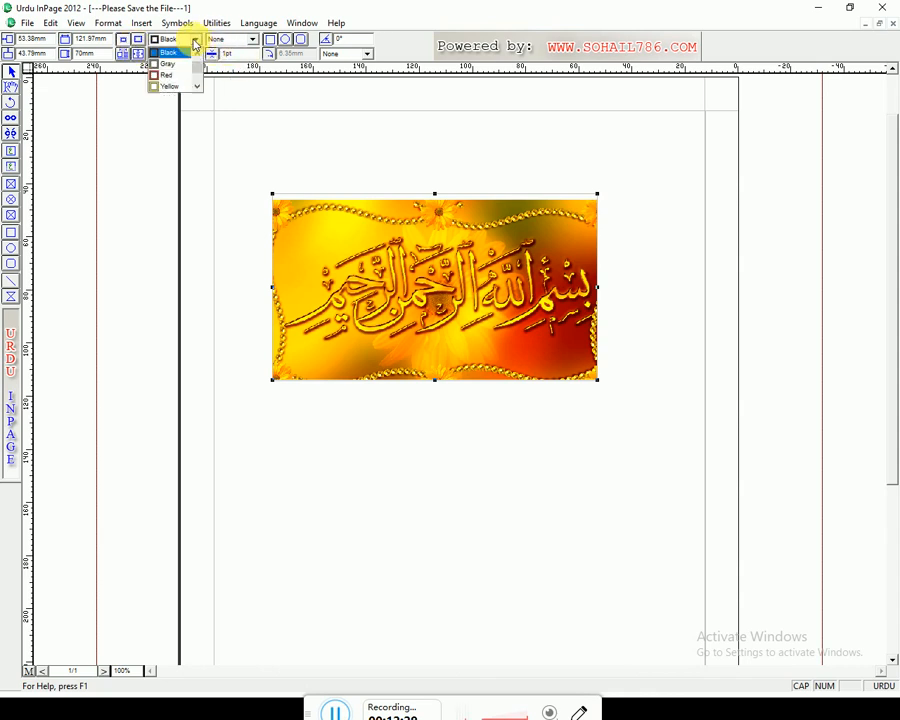
{"action": "left_click", "coordinate": [183, 65]}
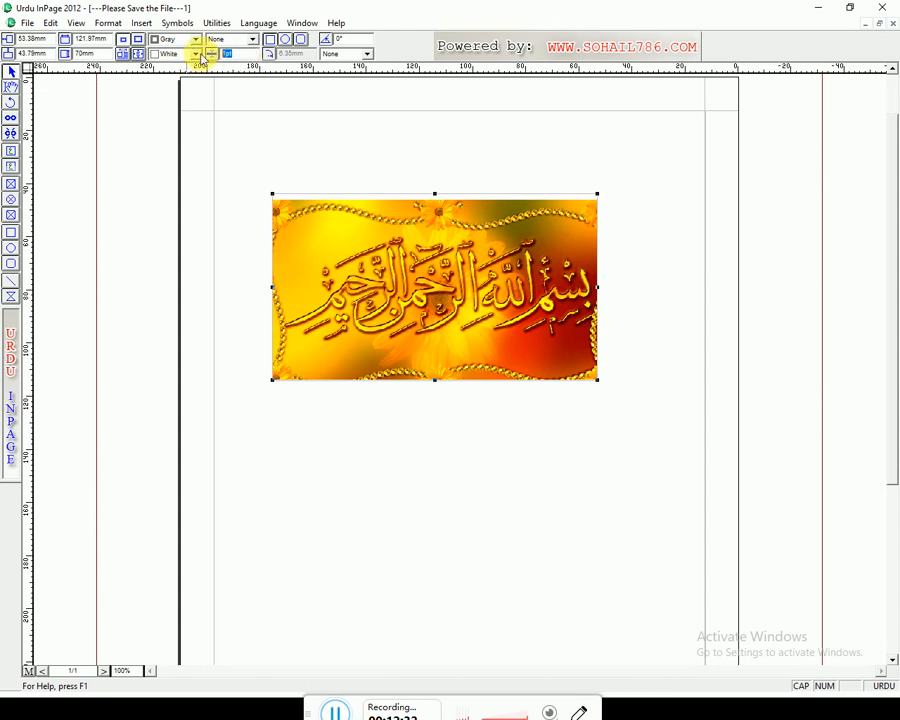
{"action": "type", "text": "2pt"}
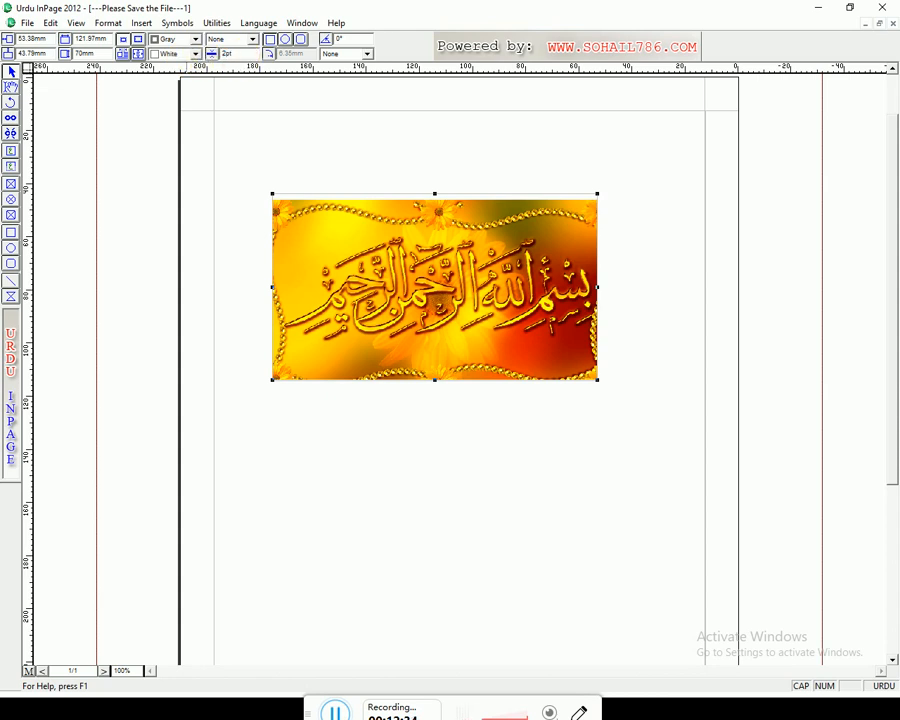
- Try a solid, a dotted and a dashed border style on the picture box
{"action": "left_click", "coordinate": [253, 39]}
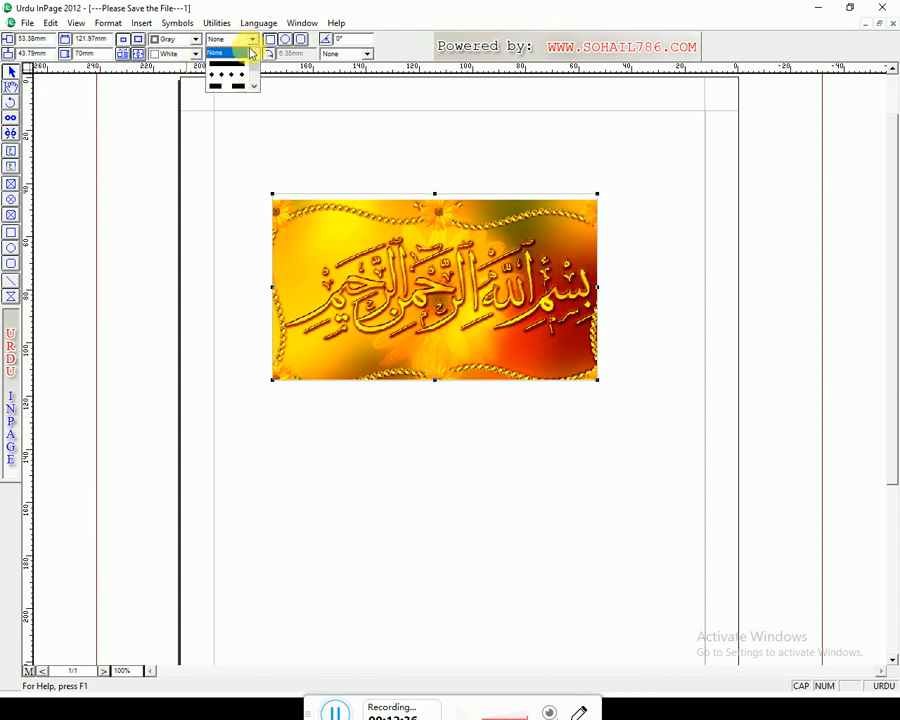
{"action": "left_click", "coordinate": [245, 64]}
{"action": "left_click", "coordinate": [253, 39]}
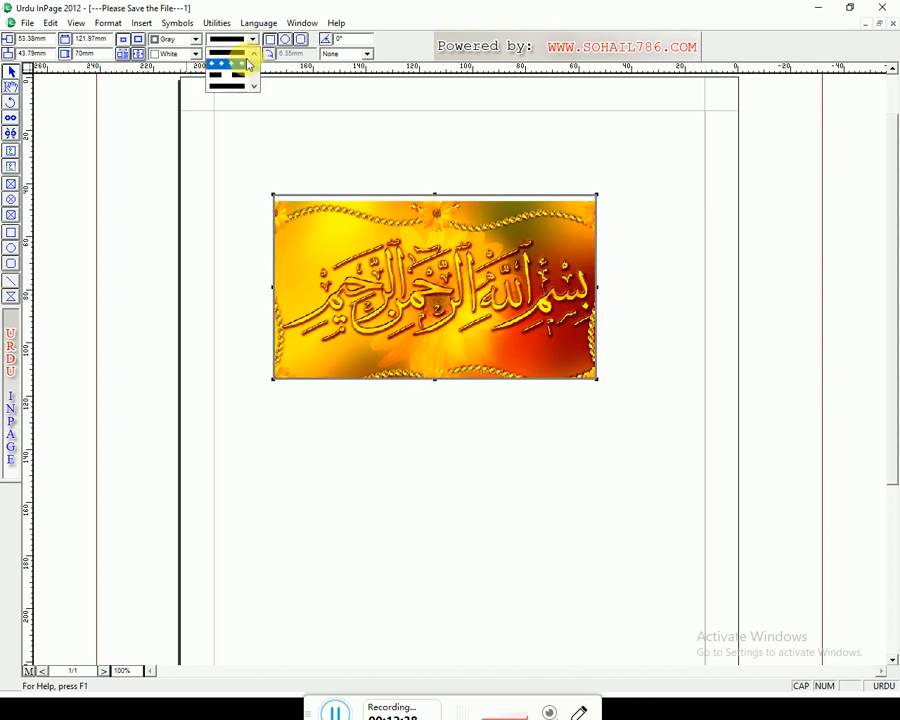
{"action": "left_click", "coordinate": [245, 65]}
{"action": "left_click", "coordinate": [245, 39]}
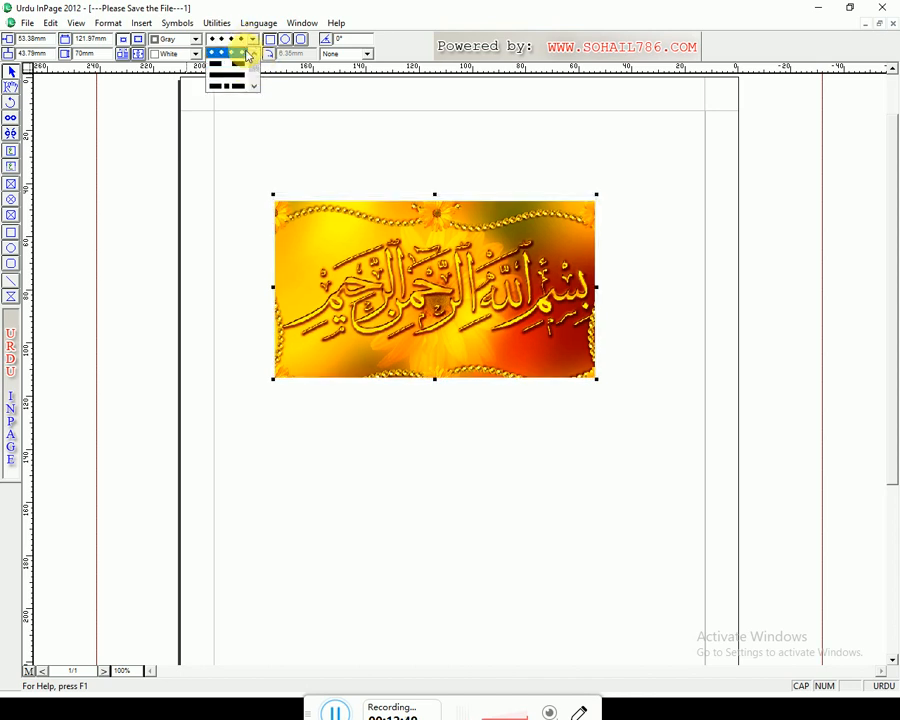
{"action": "left_click", "coordinate": [245, 76]}
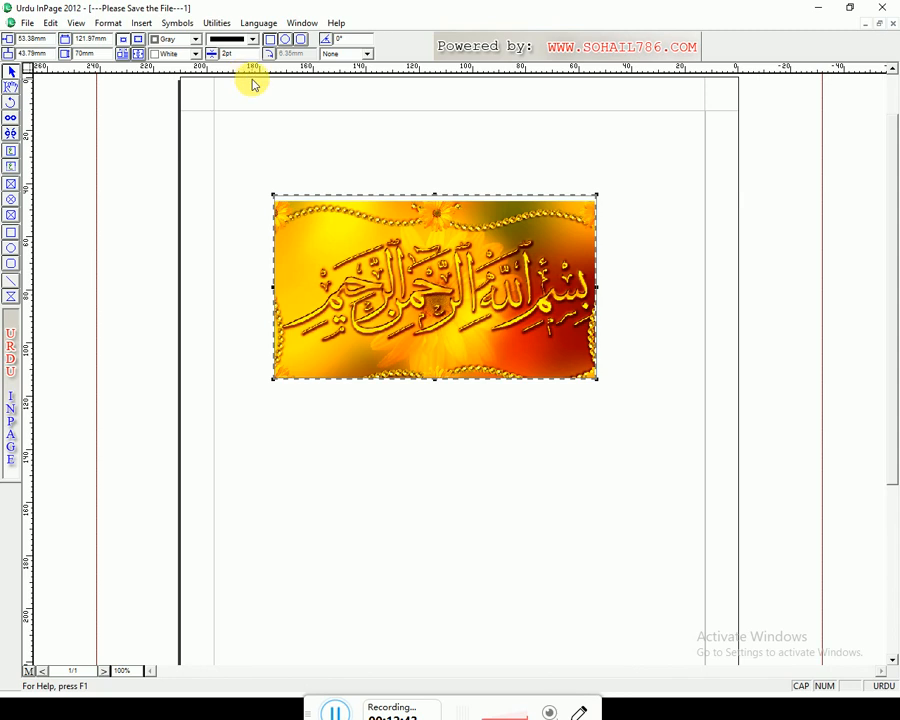
- Give the picture box a solid border line and set its thickness to 4 pt
{"action": "left_click", "coordinate": [253, 39]}
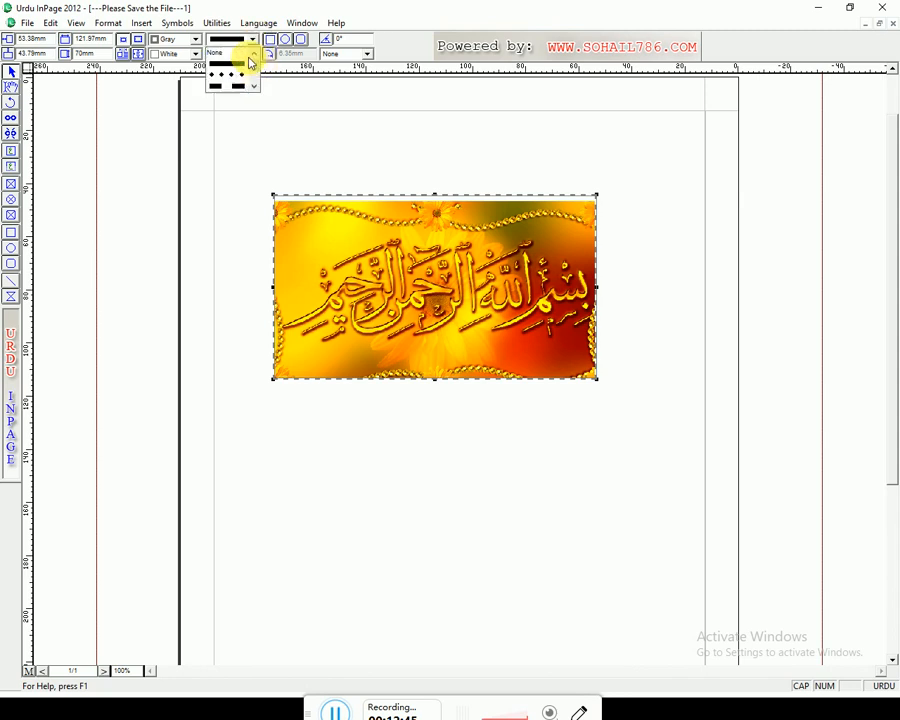
{"action": "left_click", "coordinate": [250, 62]}
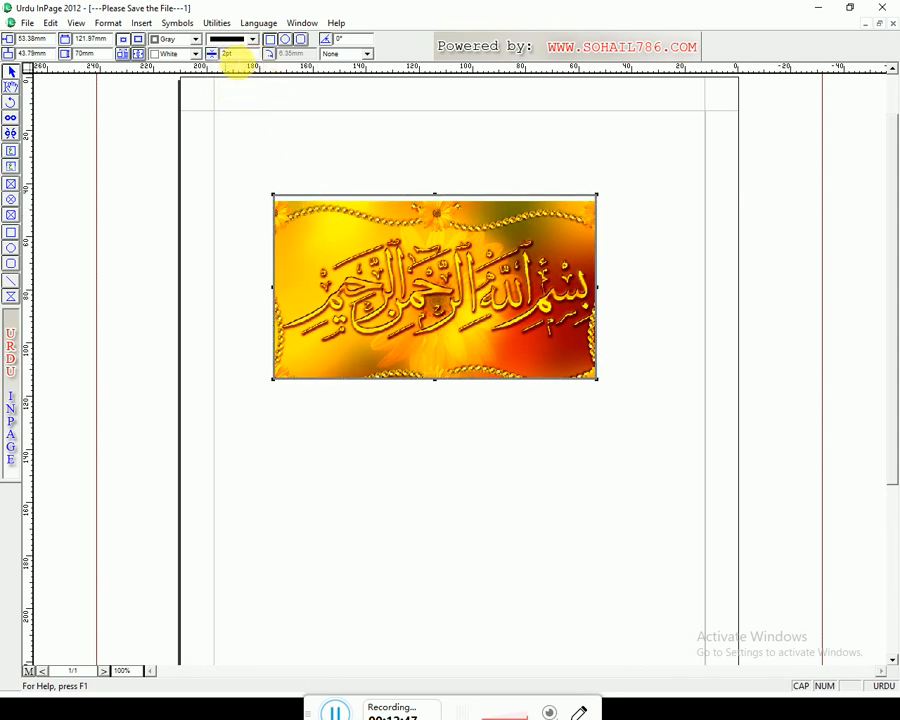
{"action": "type", "text": "4"}
{"action": "key", "text": "Return"}
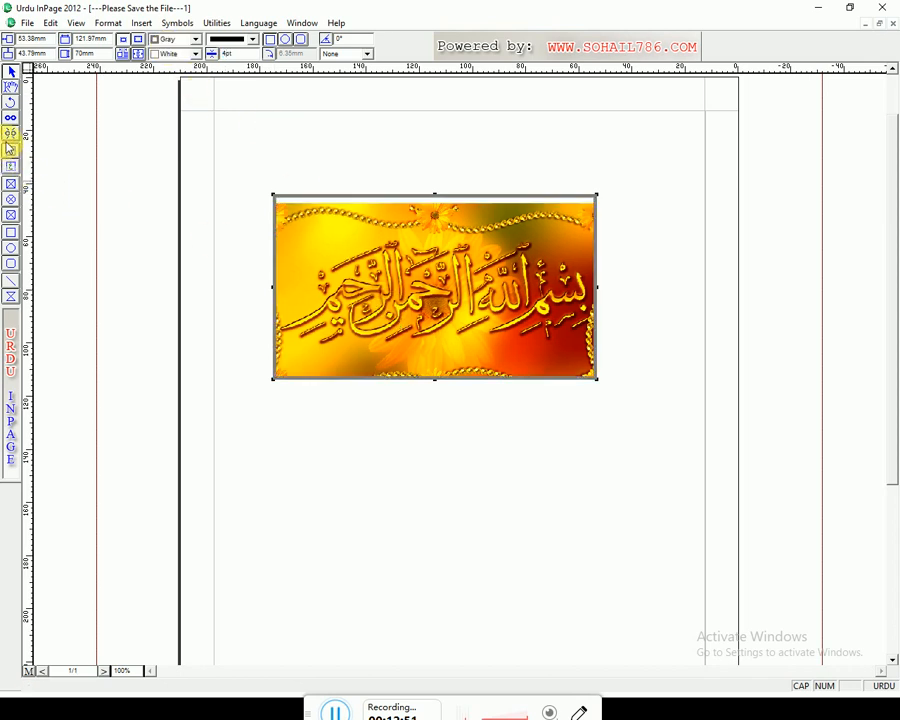
- Move the picture up inside its box to a vertical offset of about -3 mm, closing the gap below the upper border
{"action": "left_click", "coordinate": [10, 87]}
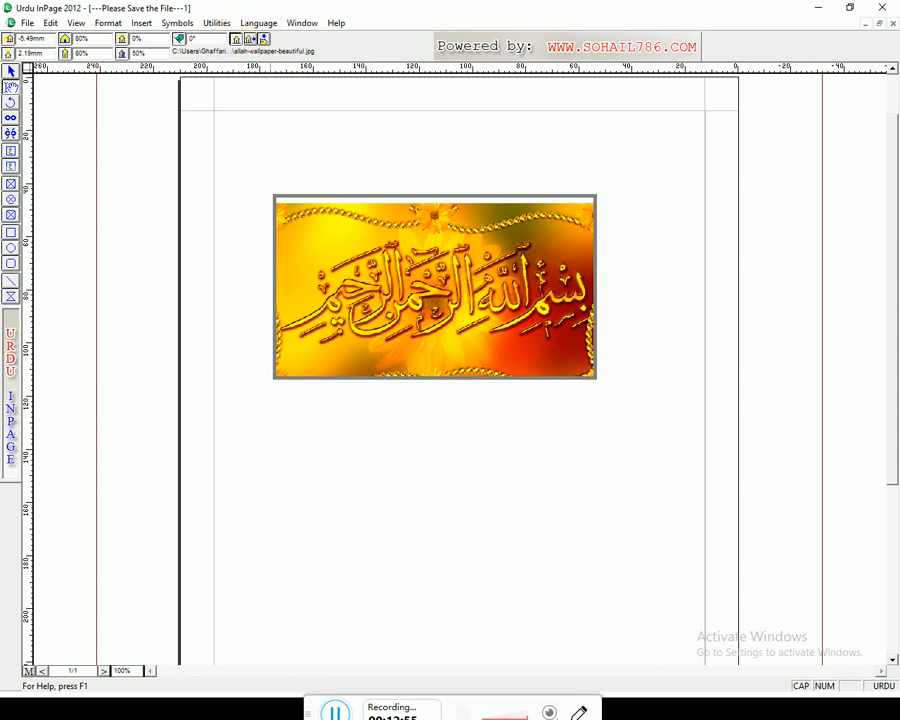
{"action": "left_click_drag", "start_coordinate": [400, 262], "coordinate": [400, 248]}
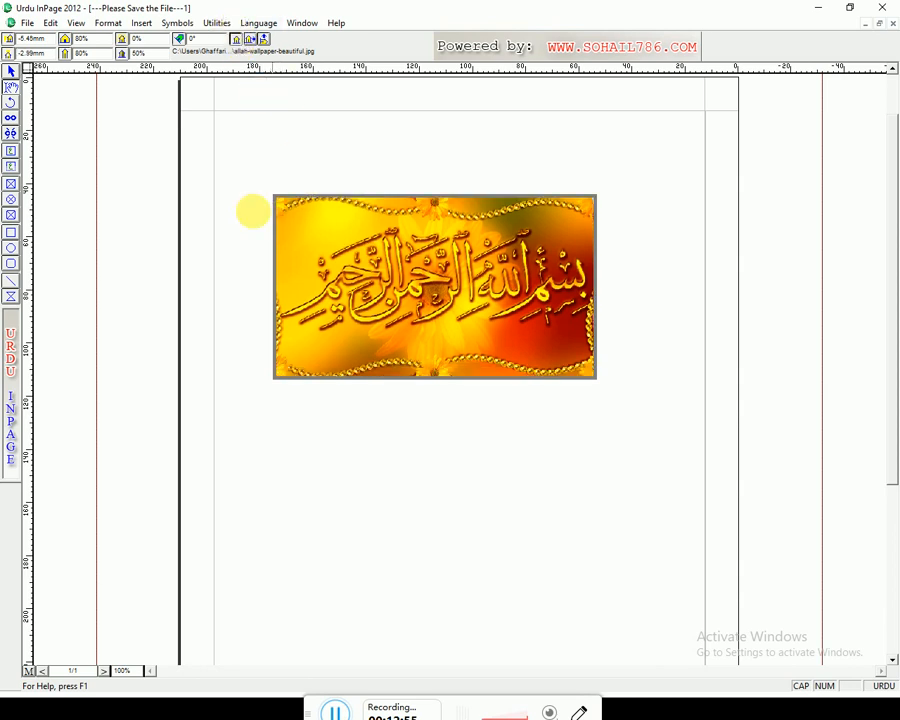
{"action": "left_click", "coordinate": [12, 73]}
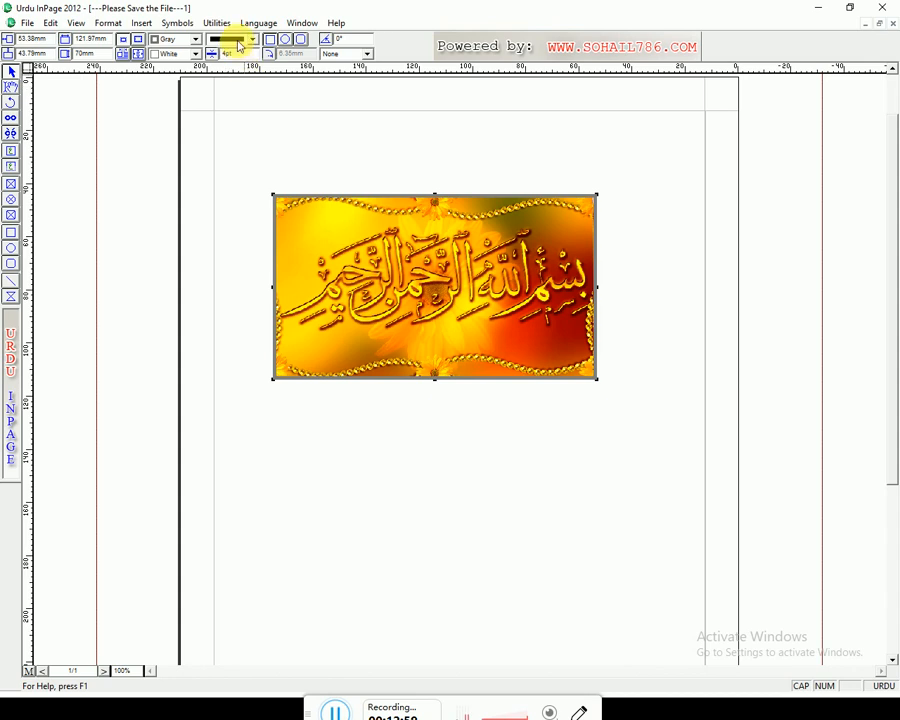
{"action": "left_click_drag", "start_coordinate": [245, 57], "coordinate": [215, 58]}
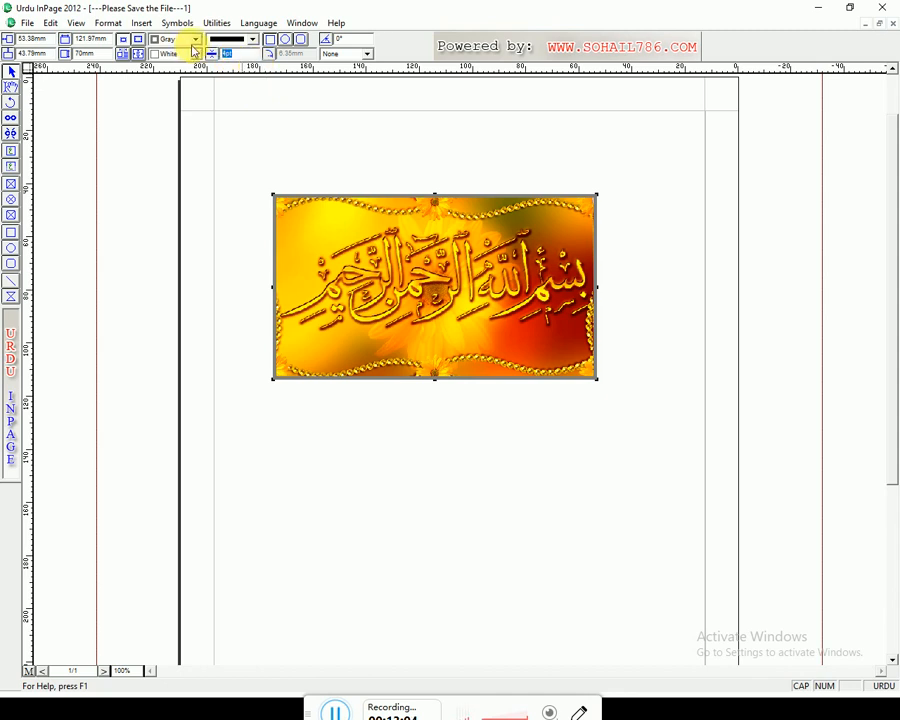
{"action": "left_click", "coordinate": [195, 41]}
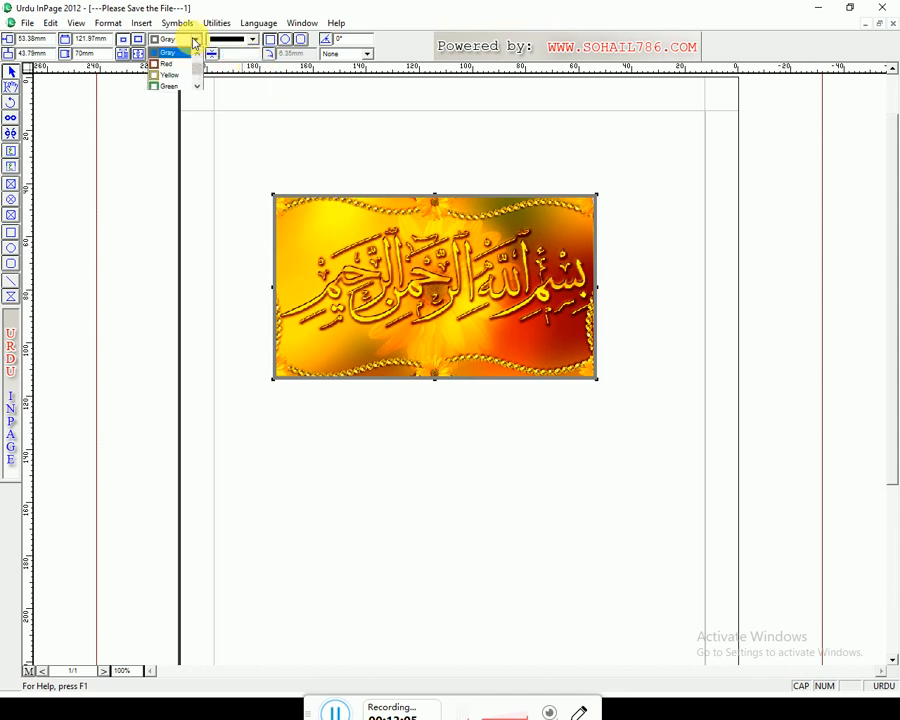
{"action": "left_click", "coordinate": [180, 53]}
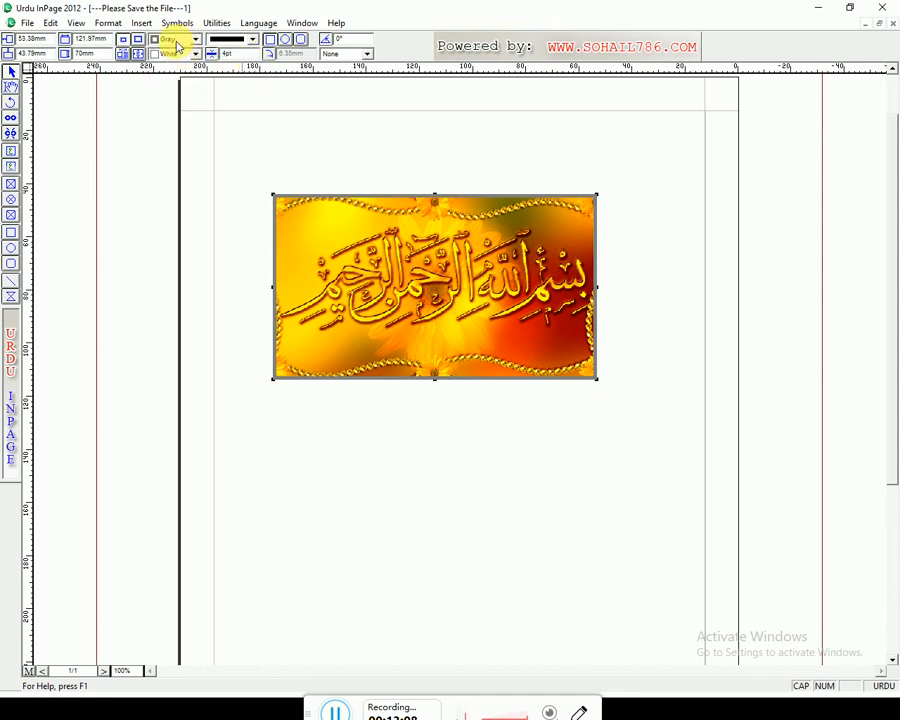
- Draw a rectangular picture box about 62 mm wide and 22 mm high above the existing picture, and select it
{"action": "left_click", "coordinate": [239, 134]}
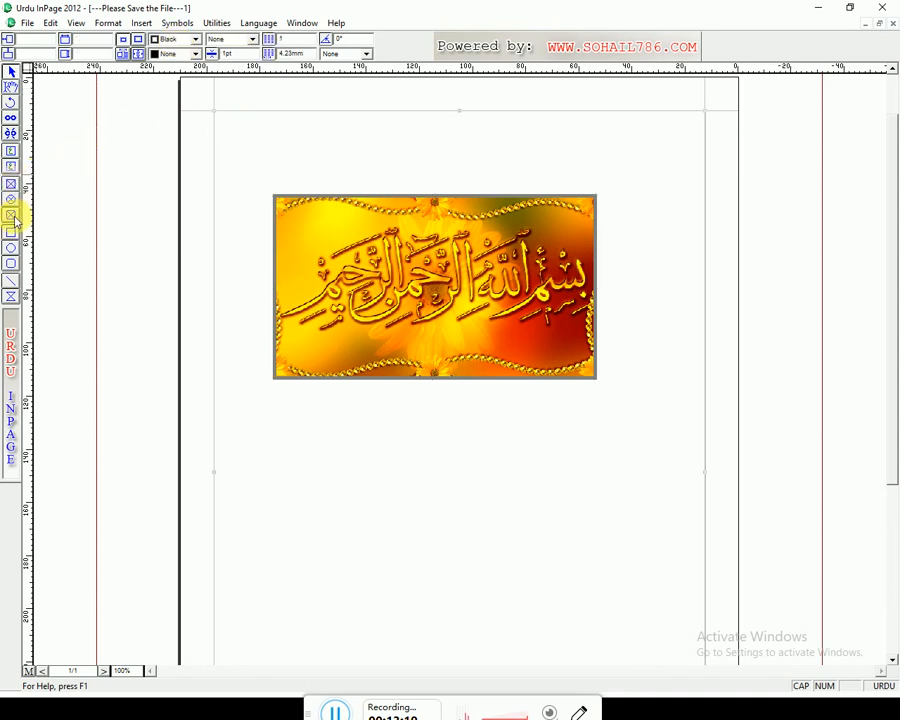
{"action": "left_click", "coordinate": [12, 186]}
{"action": "left_click_drag", "start_coordinate": [294, 112], "coordinate": [460, 170]}
{"action": "left_click", "coordinate": [10, 70]}
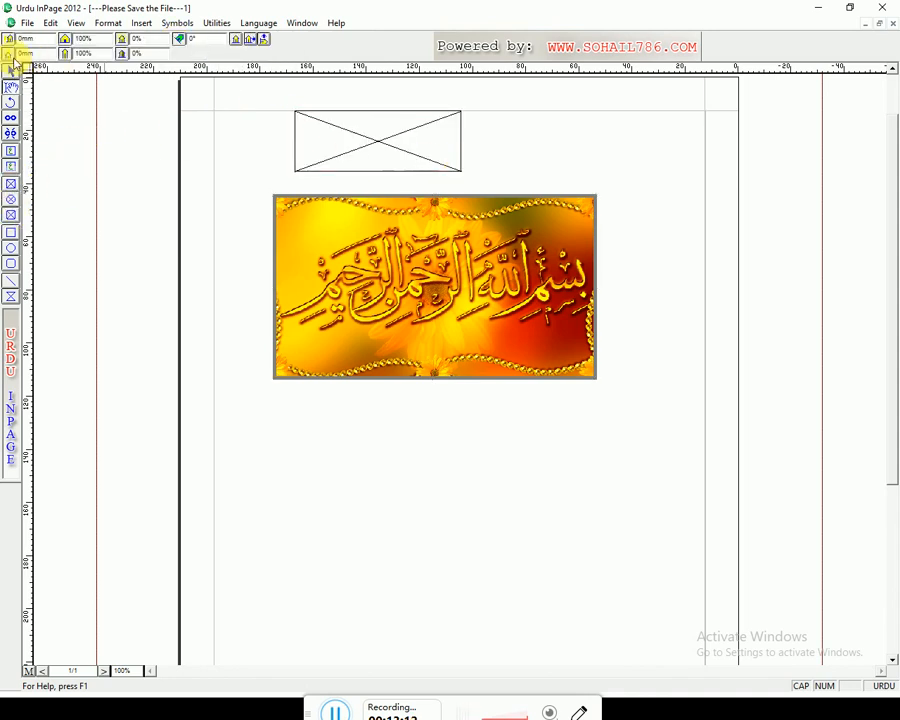
{"action": "left_click", "coordinate": [115, 99]}
{"action": "left_click", "coordinate": [394, 140]}
- Try Black and Gray as the empty picture box's fill colour, and settle on Red
{"action": "left_click", "coordinate": [193, 54]}
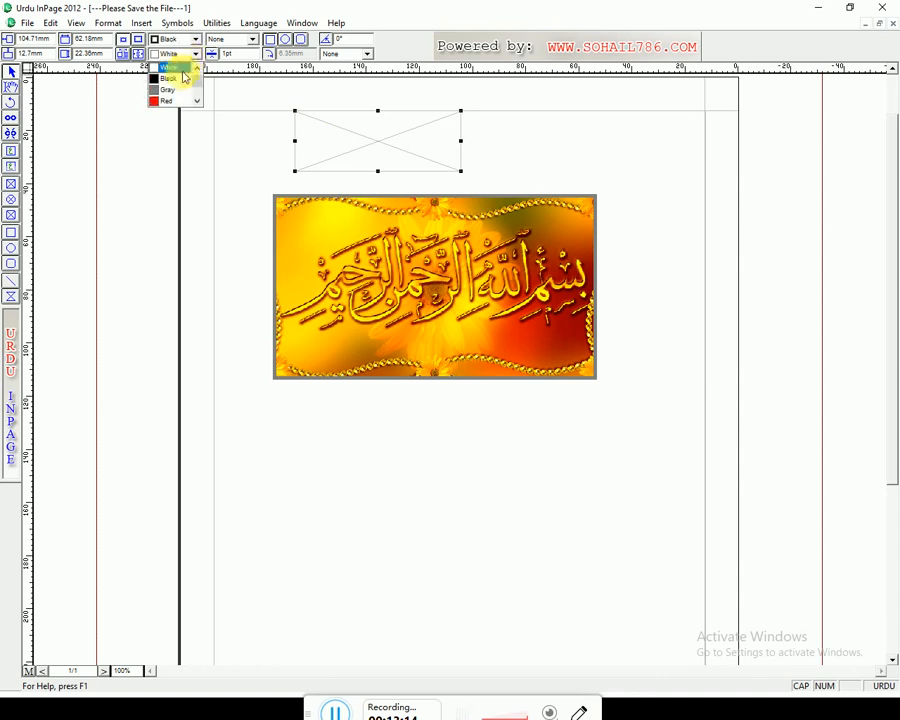
{"action": "left_click", "coordinate": [181, 78]}
{"action": "left_click", "coordinate": [193, 54]}
{"action": "left_click", "coordinate": [184, 85]}
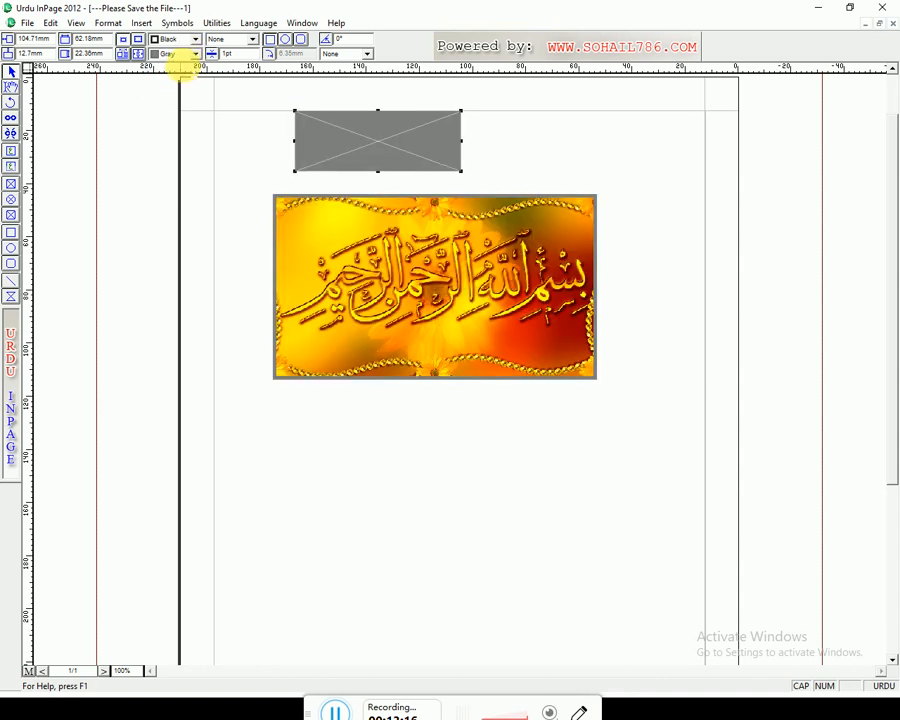
{"action": "left_click", "coordinate": [193, 54]}
{"action": "left_click", "coordinate": [185, 84]}
- Select the large picture box and set its fill colour to Gray
{"action": "left_click", "coordinate": [282, 202]}
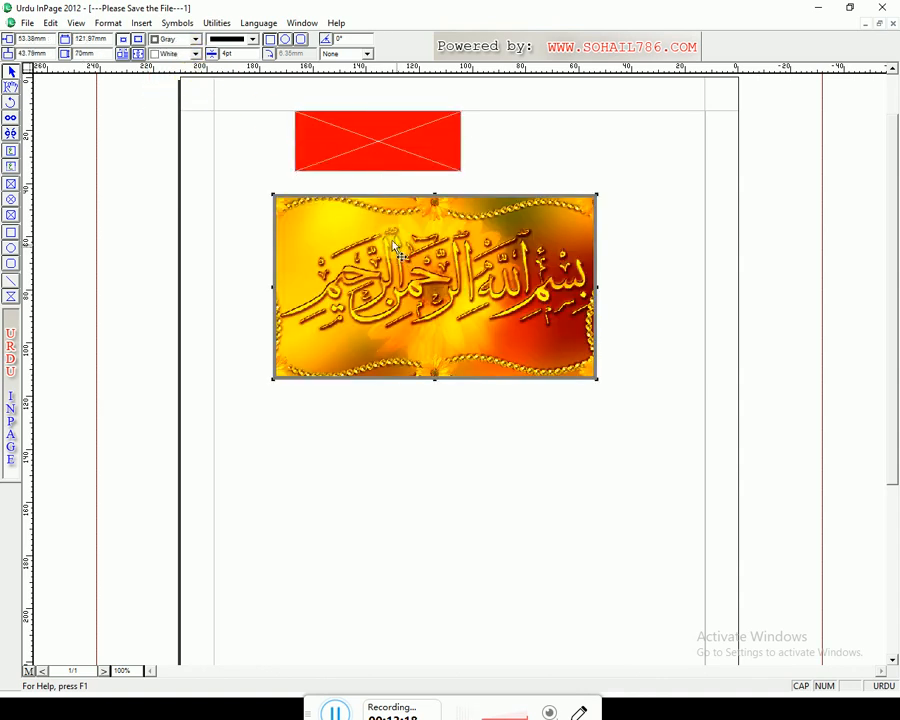
{"action": "left_click", "coordinate": [195, 55]}
{"action": "left_click", "coordinate": [180, 87]}
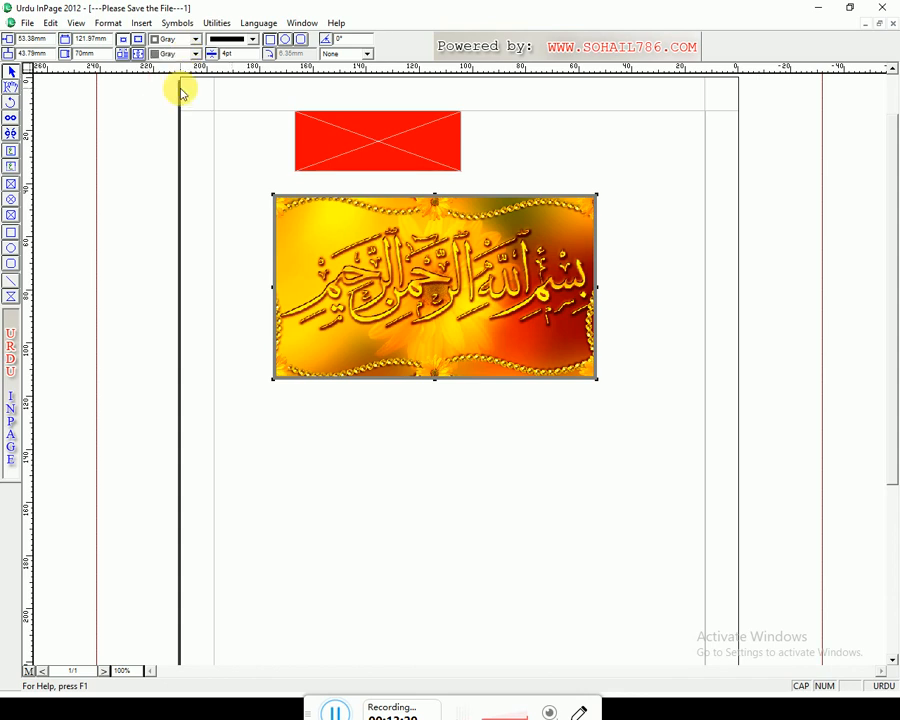
- Try other fill colours for the large picture box, including Cyan, and settle on Magenta
{"action": "left_click", "coordinate": [195, 54]}
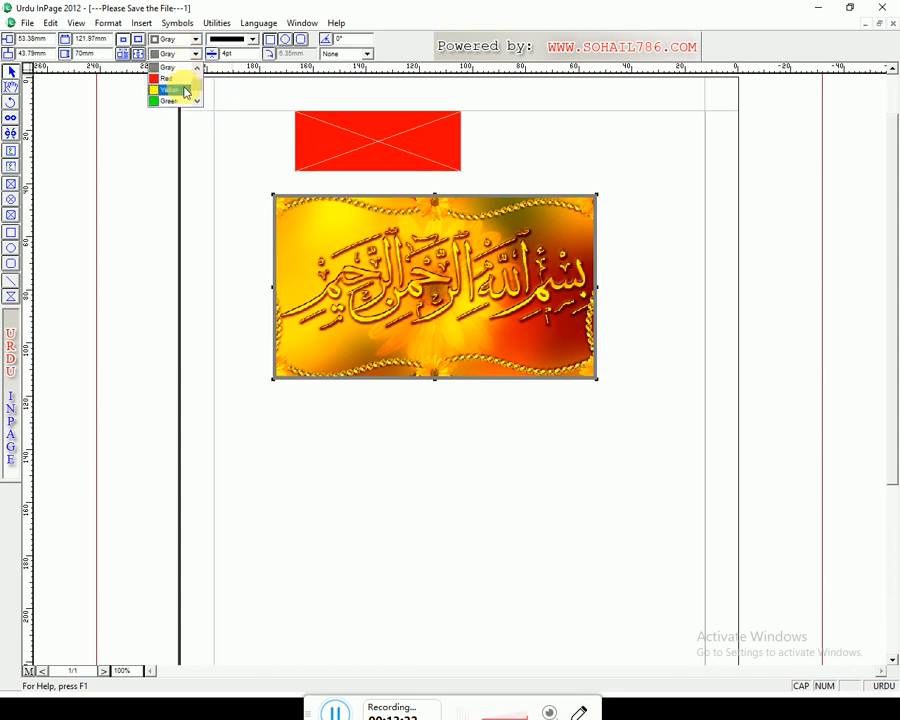
{"action": "left_click", "coordinate": [183, 87]}
{"action": "left_click", "coordinate": [195, 55]}
{"action": "left_click", "coordinate": [186, 91]}
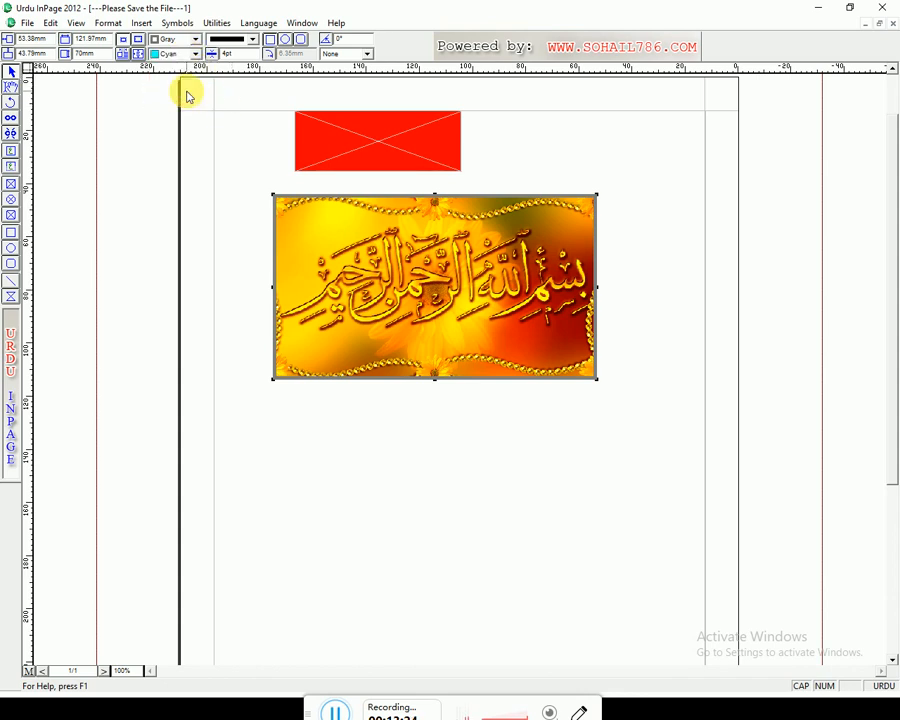
{"action": "left_click", "coordinate": [195, 55]}
{"action": "left_click", "coordinate": [182, 97]}
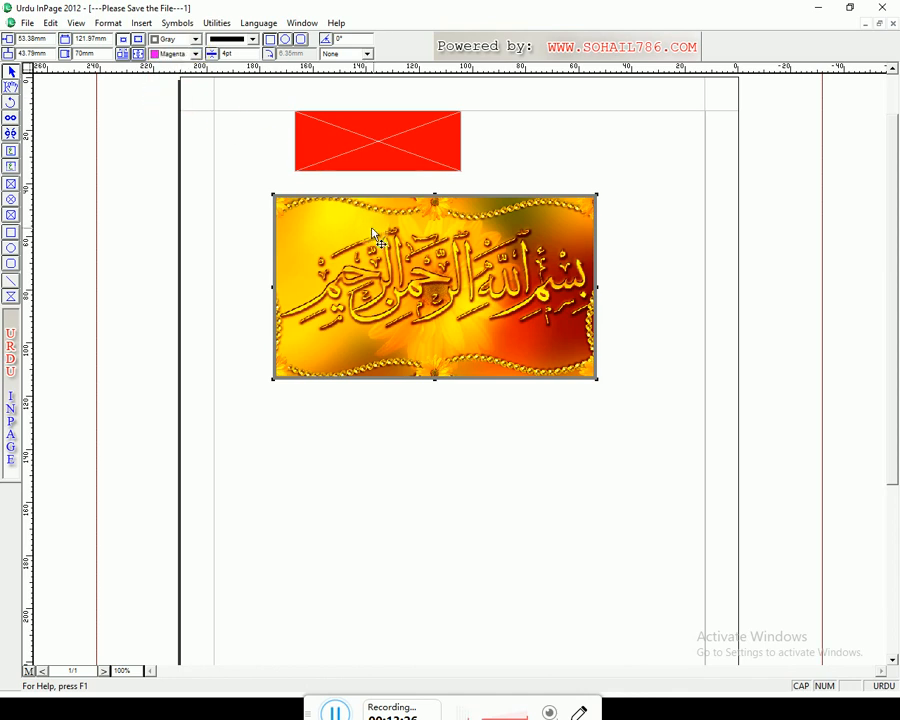
- Shift the picture to the right inside the large picture box, and select the empty red box
{"action": "left_click", "coordinate": [10, 87]}
{"action": "mouse_move", "coordinate": [391, 301]}
{"action": "left_mouse_down"}
{"action": "mouse_move", "coordinate": [494, 309]}
{"action": "mouse_move", "coordinate": [394, 297]}
{"action": "left_mouse_up"}
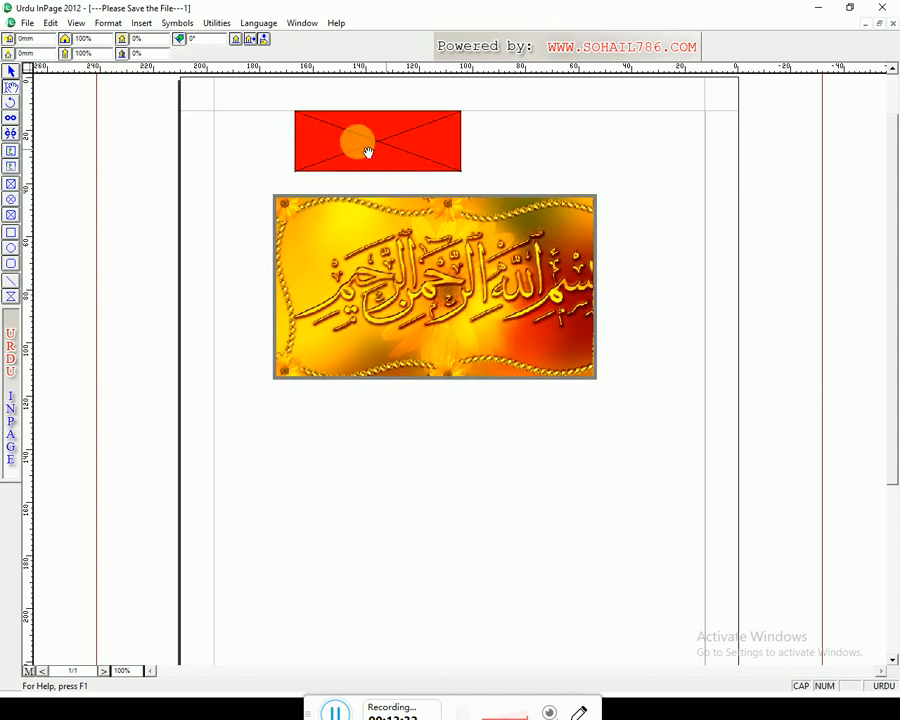
{"action": "left_click", "coordinate": [10, 70]}
{"action": "left_click", "coordinate": [310, 155]}
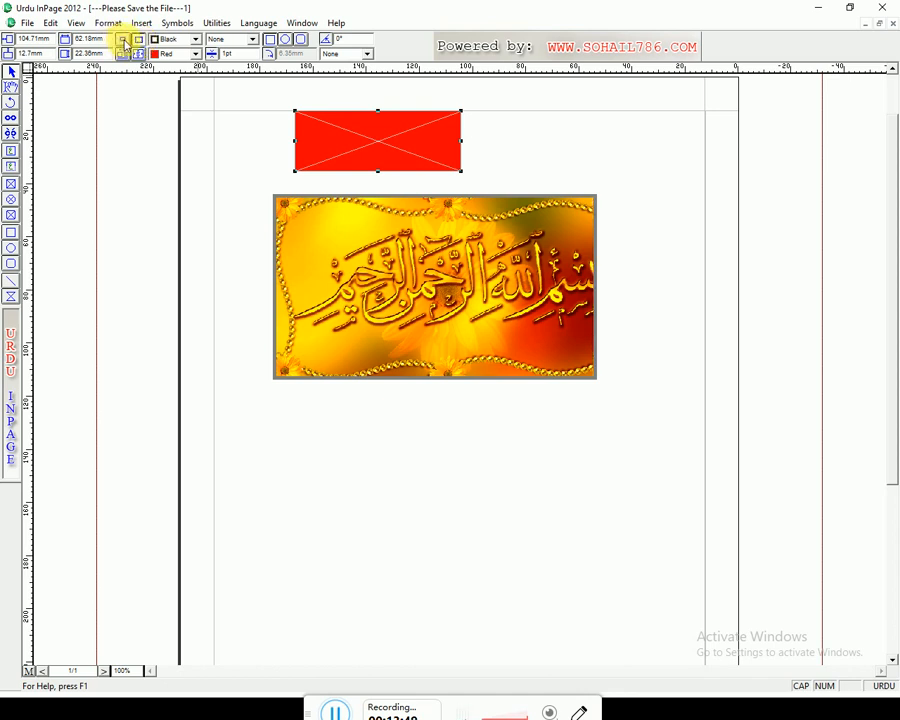
- Select the large picture box and set its border colour to Red
{"action": "left_click", "coordinate": [459, 217]}
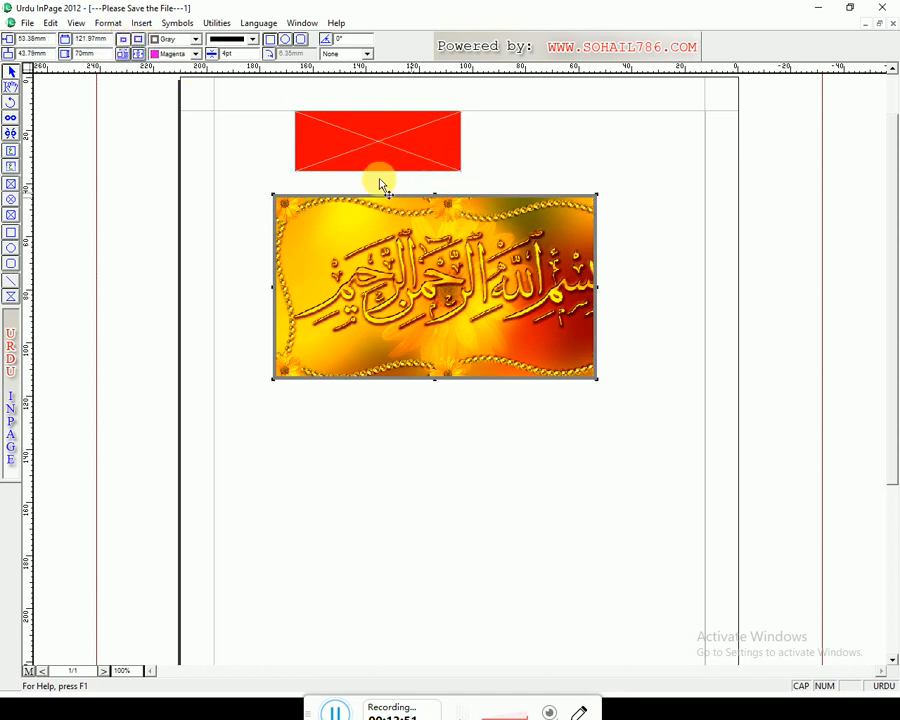
{"action": "left_click", "coordinate": [197, 42]}
{"action": "left_click", "coordinate": [179, 70]}
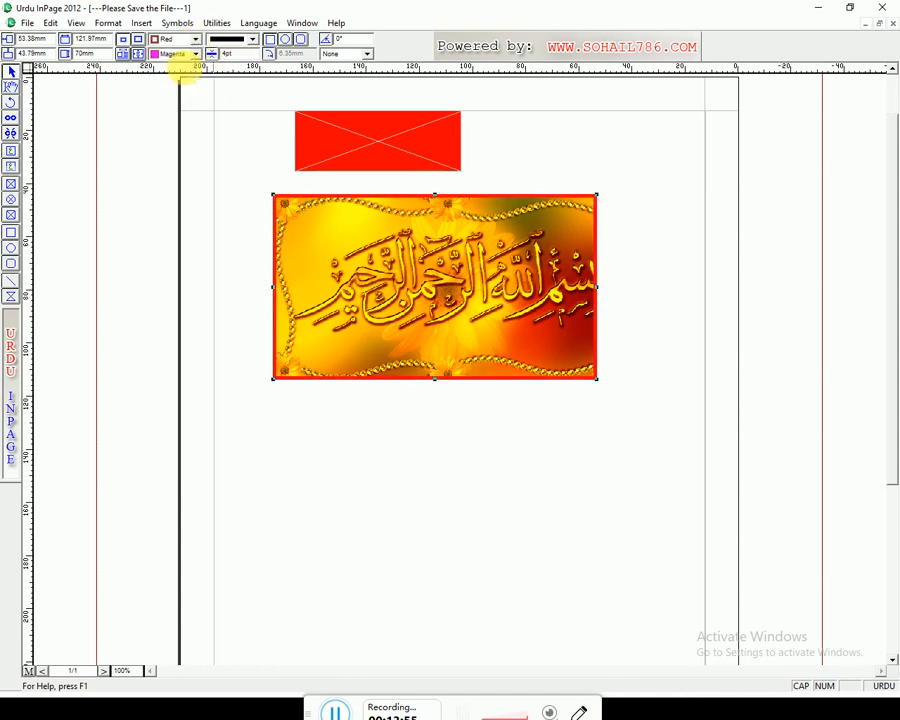
- Compare outside and inside border placement on the large picture box, ending with the border outside
{"action": "left_click", "coordinate": [137, 42]}
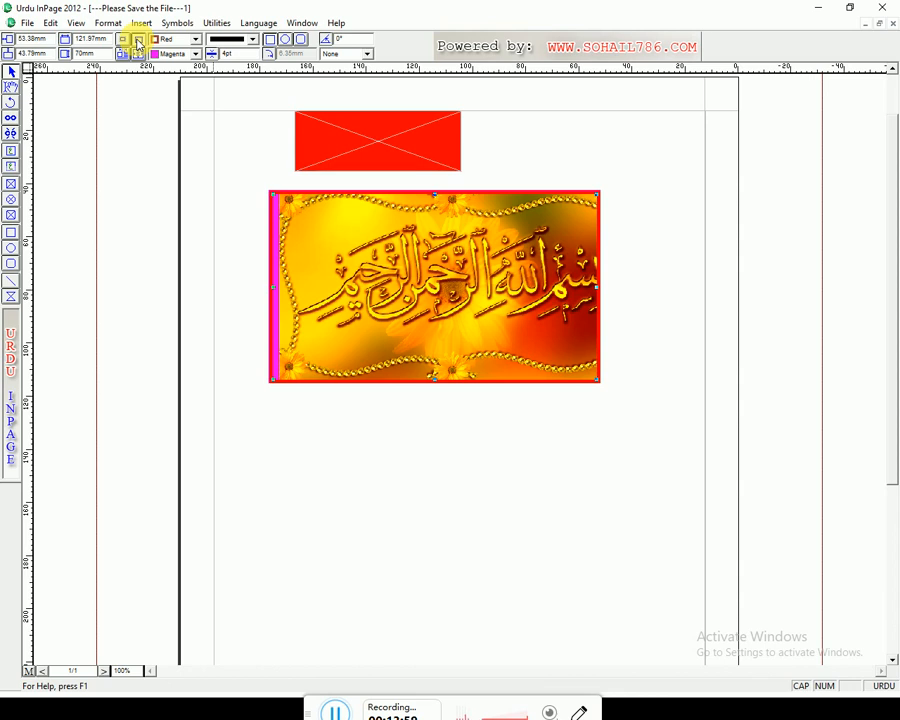
{"action": "left_click", "coordinate": [123, 41]}
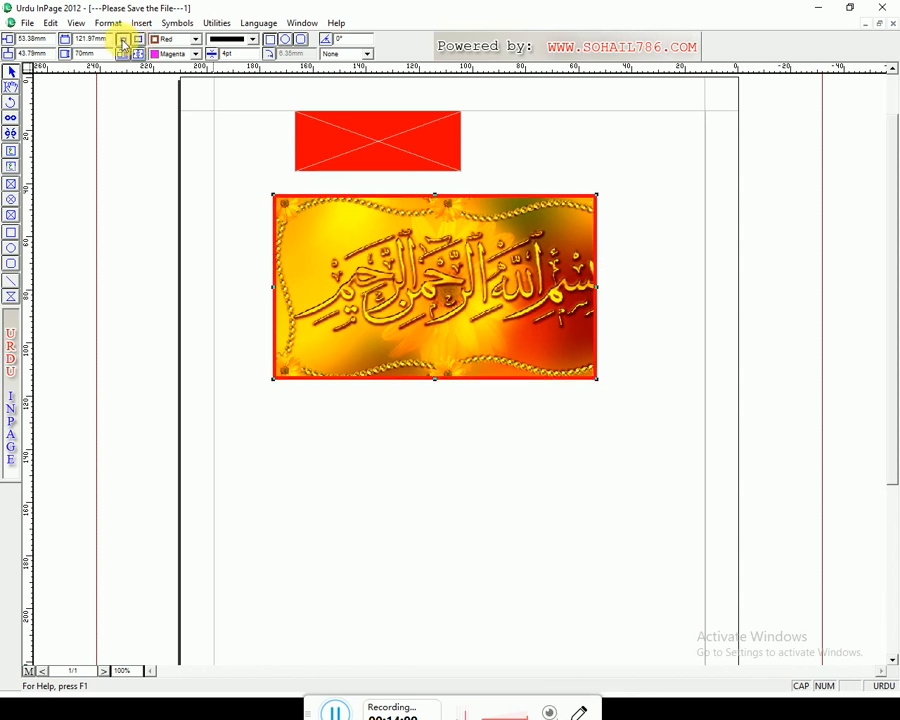
{"action": "left_click", "coordinate": [139, 42]}
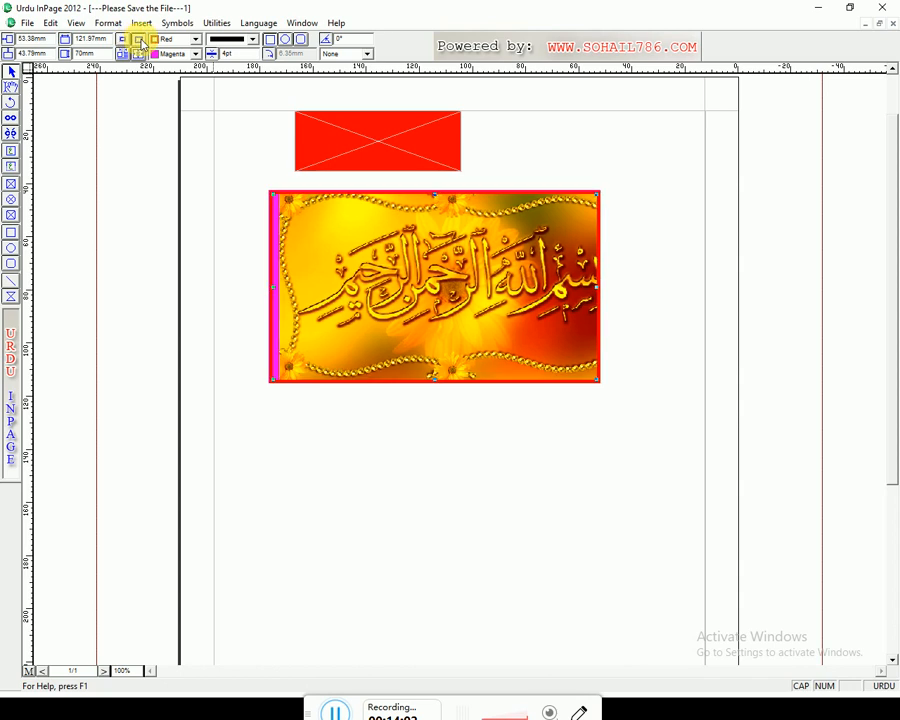
- Centre the picture within its large box using the picture alignment option
{"action": "left_click", "coordinate": [10, 89]}
{"action": "left_click", "coordinate": [386, 274]}
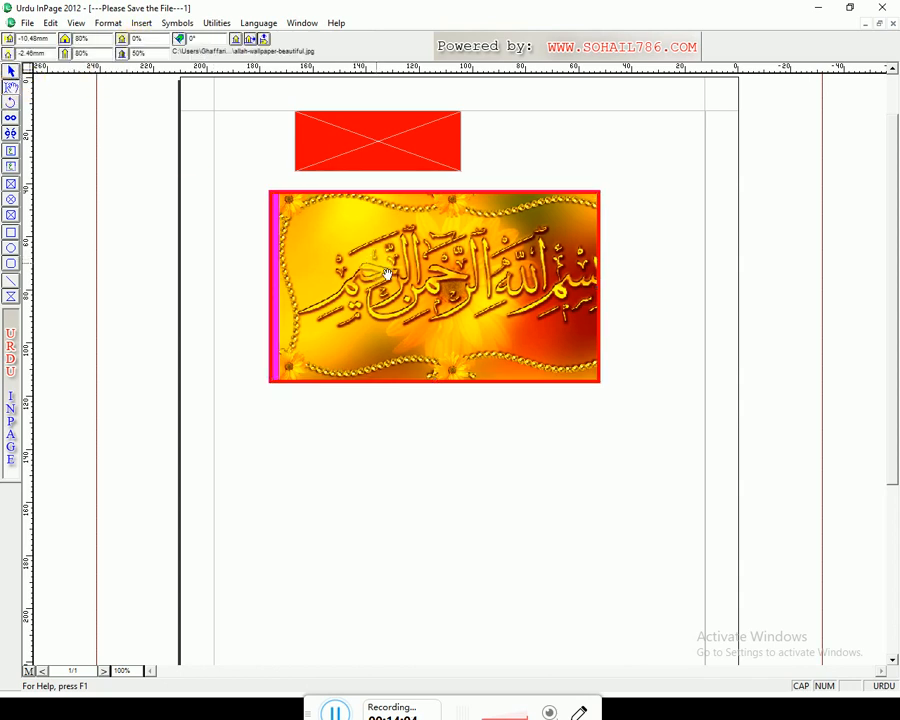
{"action": "left_click", "coordinate": [241, 40]}
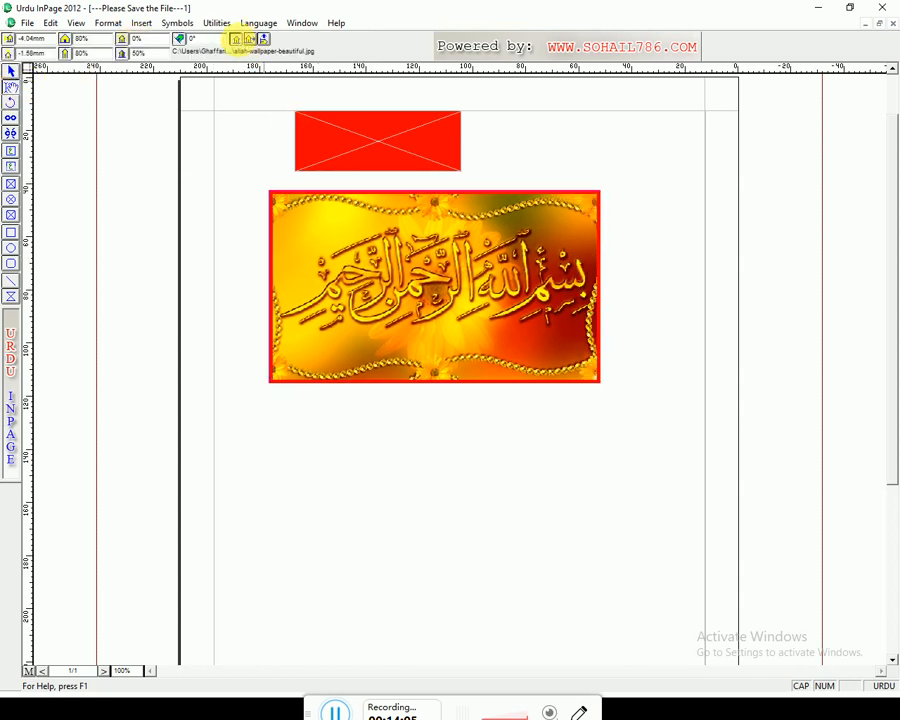
- Reselect the large box and alternate its border between inside and outside placement several times, leaving it outside
{"action": "left_click", "coordinate": [12, 73]}
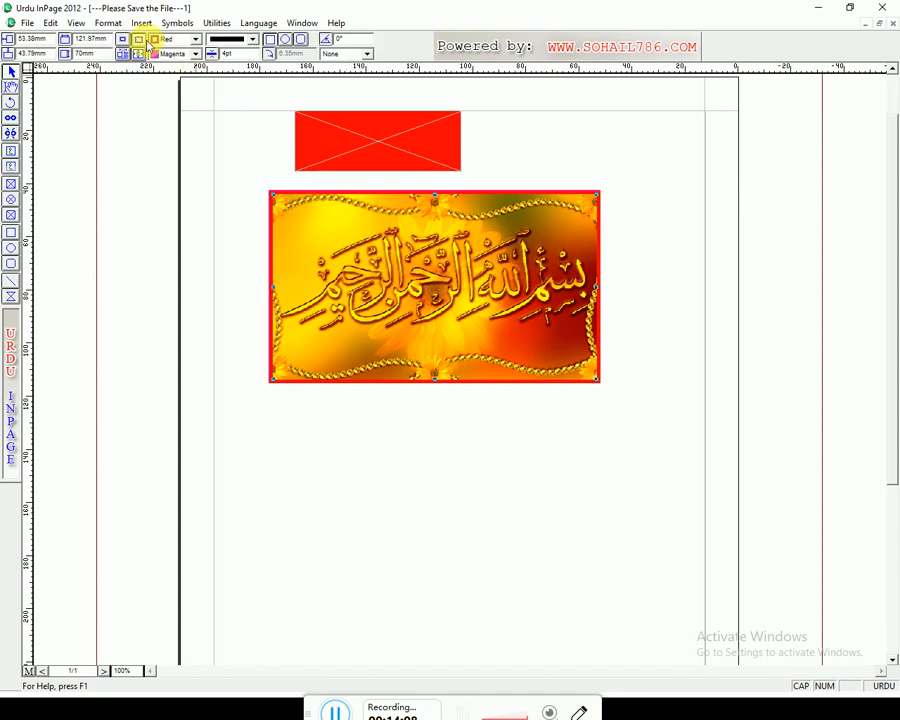
{"action": "left_click", "coordinate": [122, 41]}
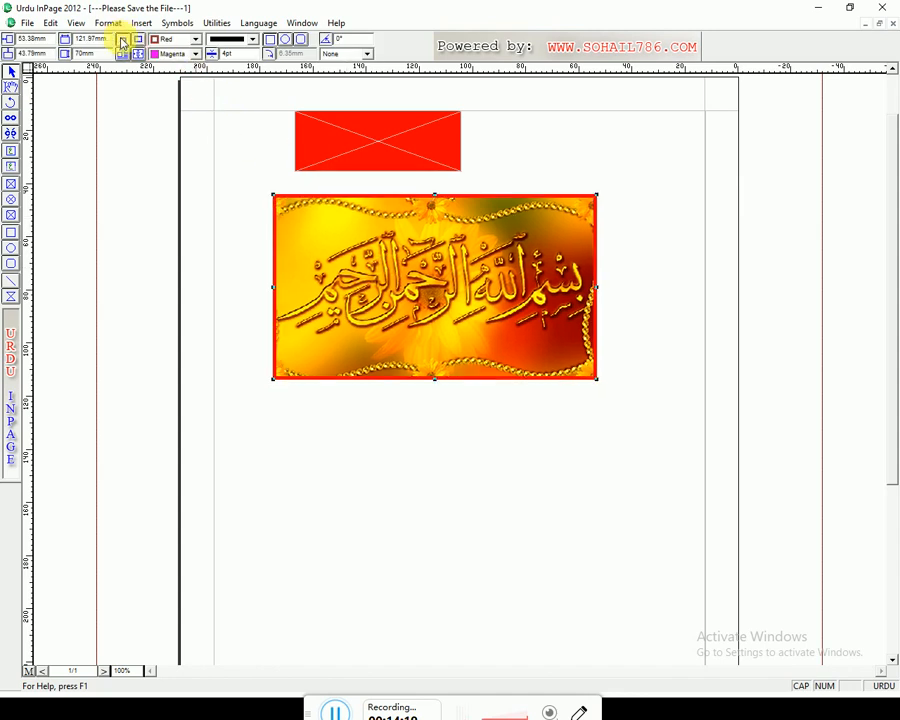
{"action": "left_click", "coordinate": [138, 41]}
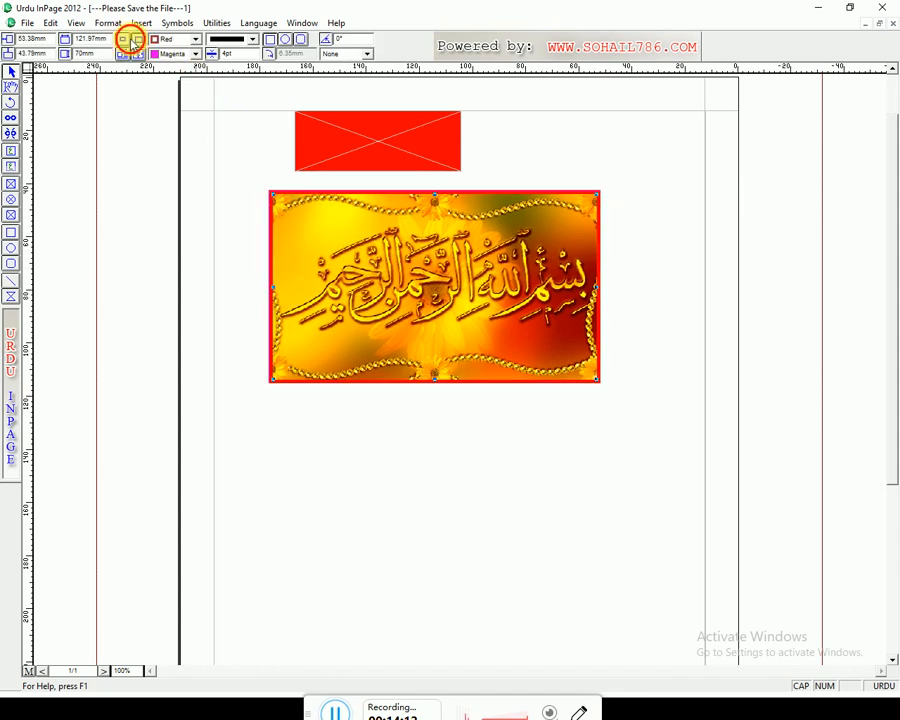
{"action": "left_click", "coordinate": [127, 41]}
{"action": "left_click", "coordinate": [138, 41]}
{"action": "left_click", "coordinate": [123, 41]}
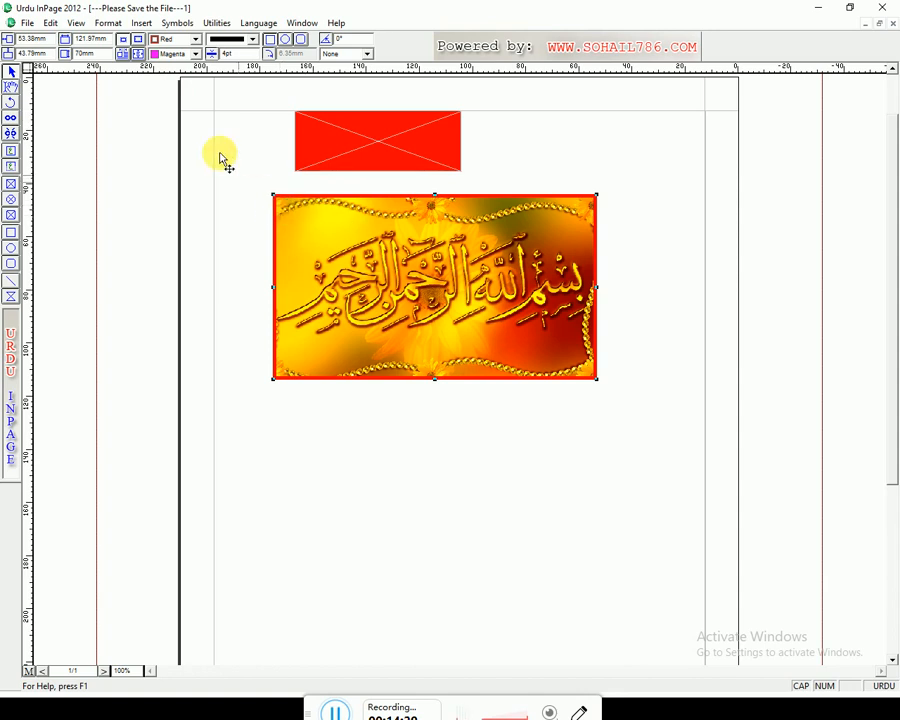
{"action": "left_click", "coordinate": [142, 45]}
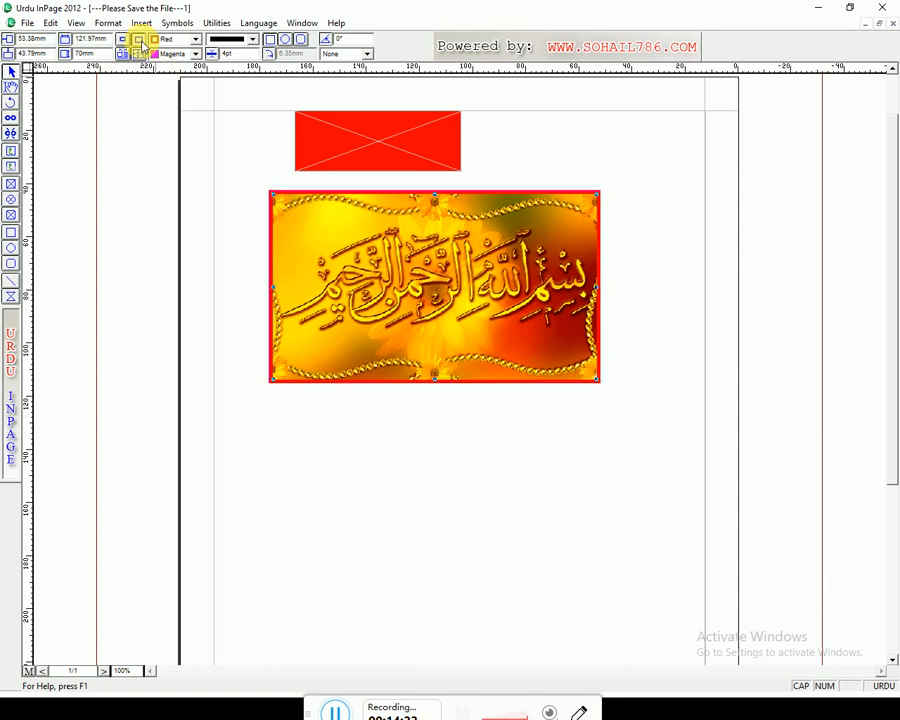
{"action": "left_click", "coordinate": [123, 41]}
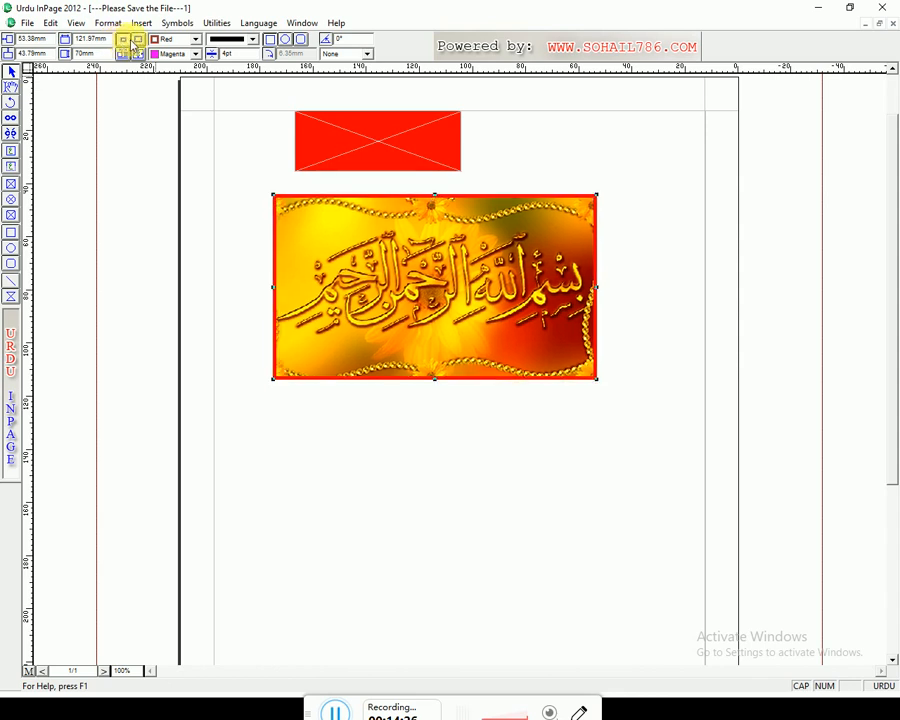
{"action": "left_click", "coordinate": [138, 44]}
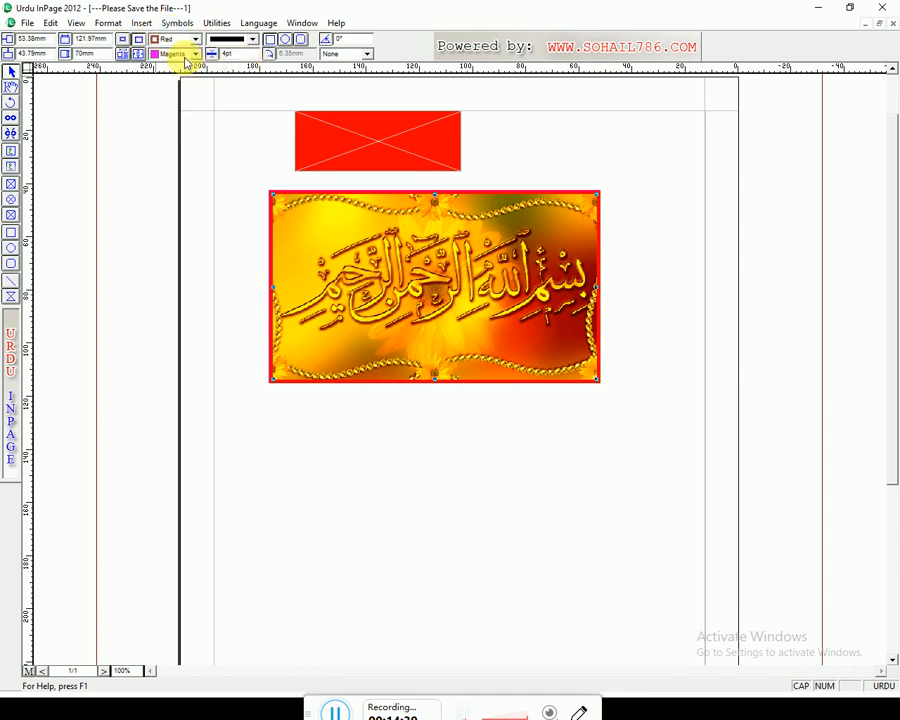
- Give the large picture box a crosshatched border style with a thickness of 20 pt
{"action": "left_click", "coordinate": [227, 38]}
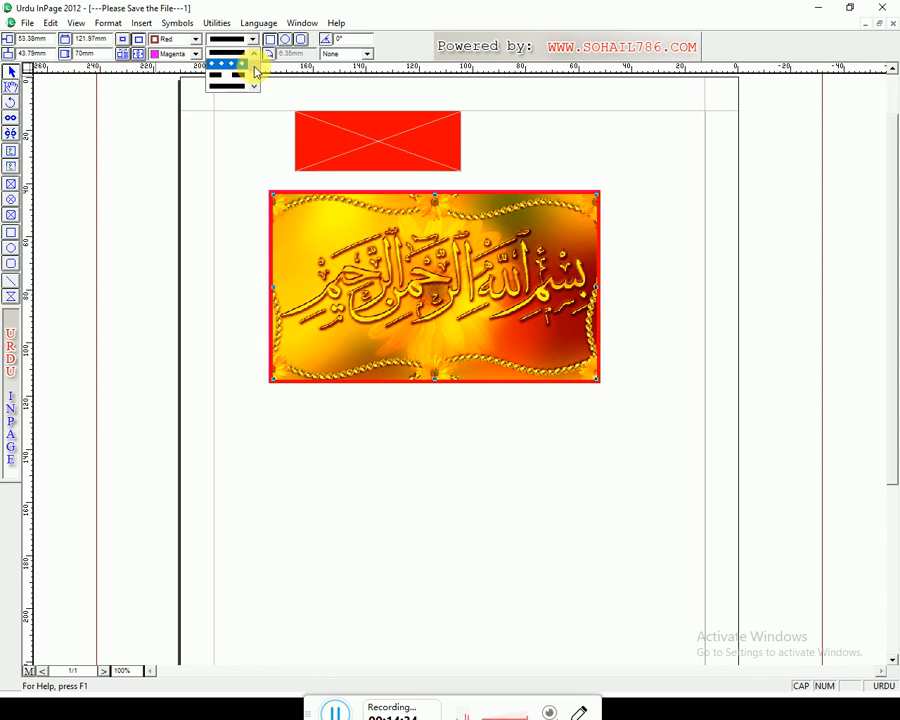
{"action": "left_click_drag", "start_coordinate": [254, 65], "coordinate": [256, 80]}
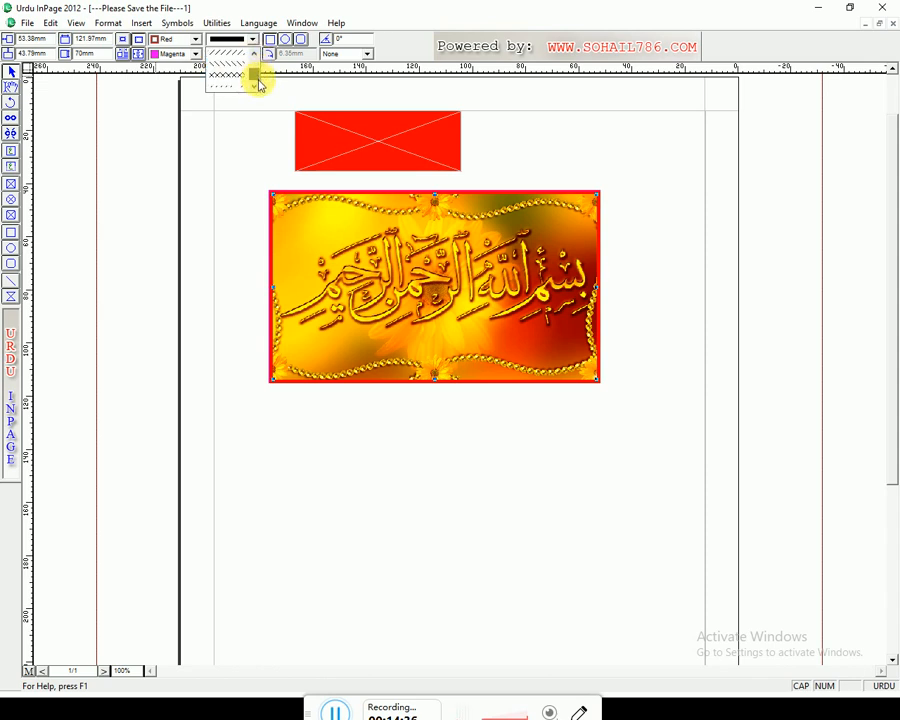
{"action": "left_click", "coordinate": [236, 80]}
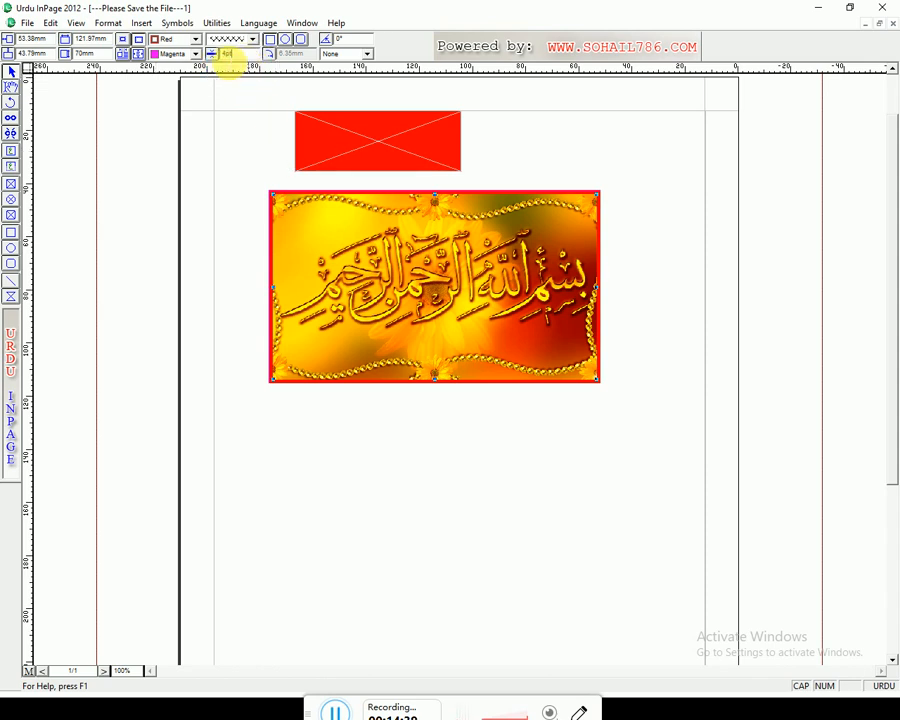
{"action": "type", "text": "20"}
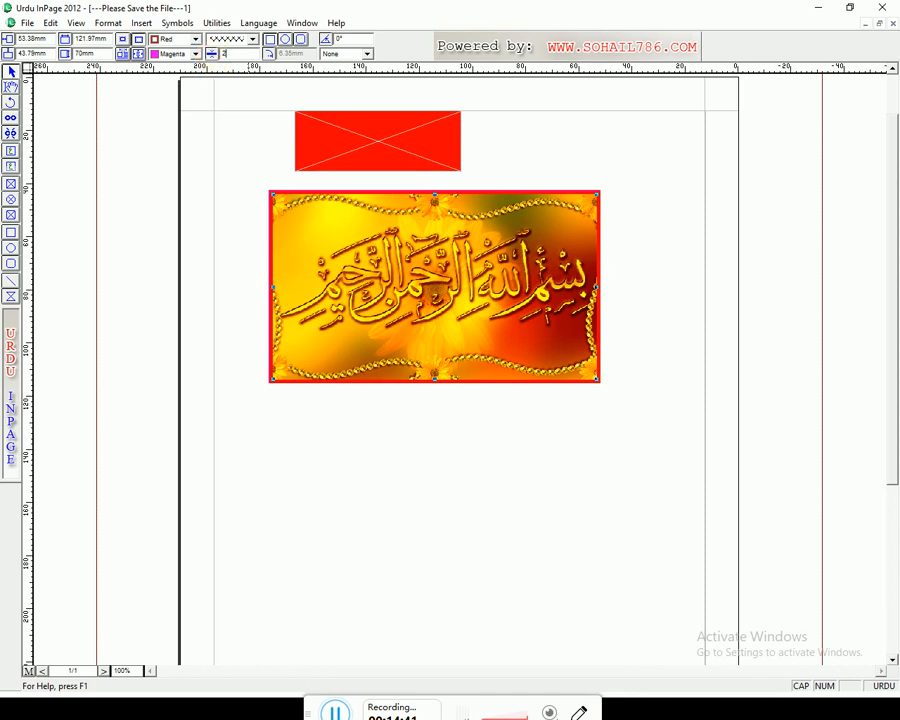
{"action": "key", "text": "Return"}
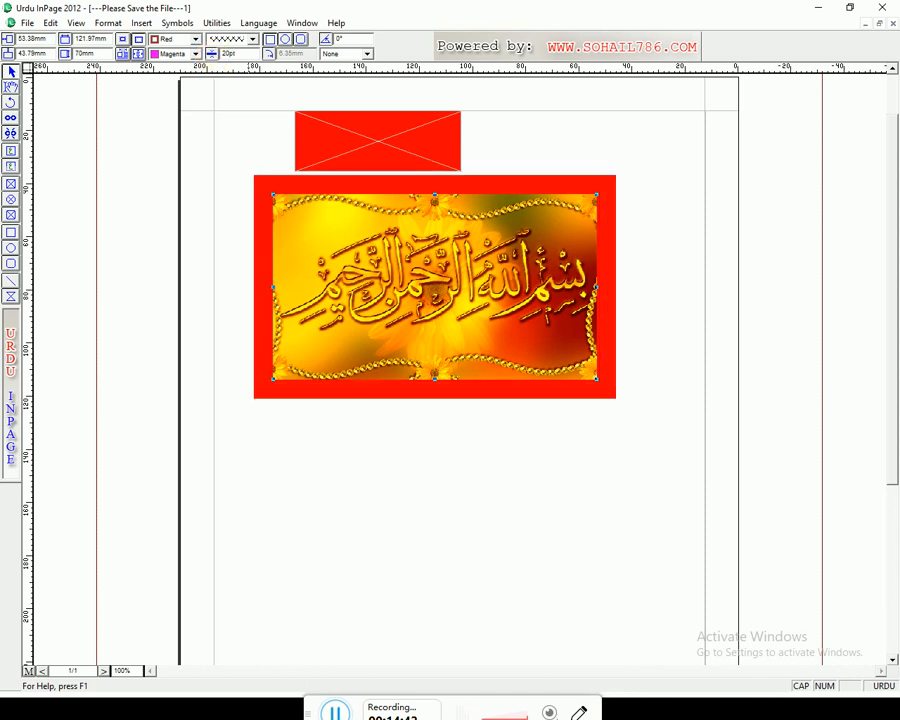
- Try a diagonal-hatch border, set the border colour to Yellow, and return to the crosshatched style
{"action": "left_click", "coordinate": [252, 38]}
{"action": "left_click", "coordinate": [242, 66]}
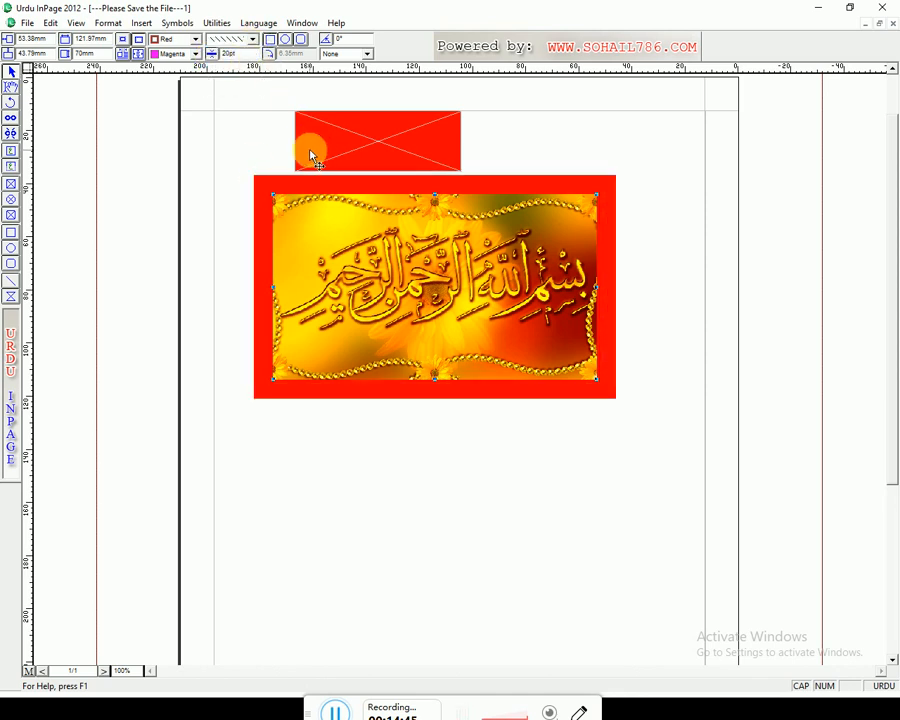
{"action": "left_click", "coordinate": [197, 40]}
{"action": "left_click", "coordinate": [180, 66]}
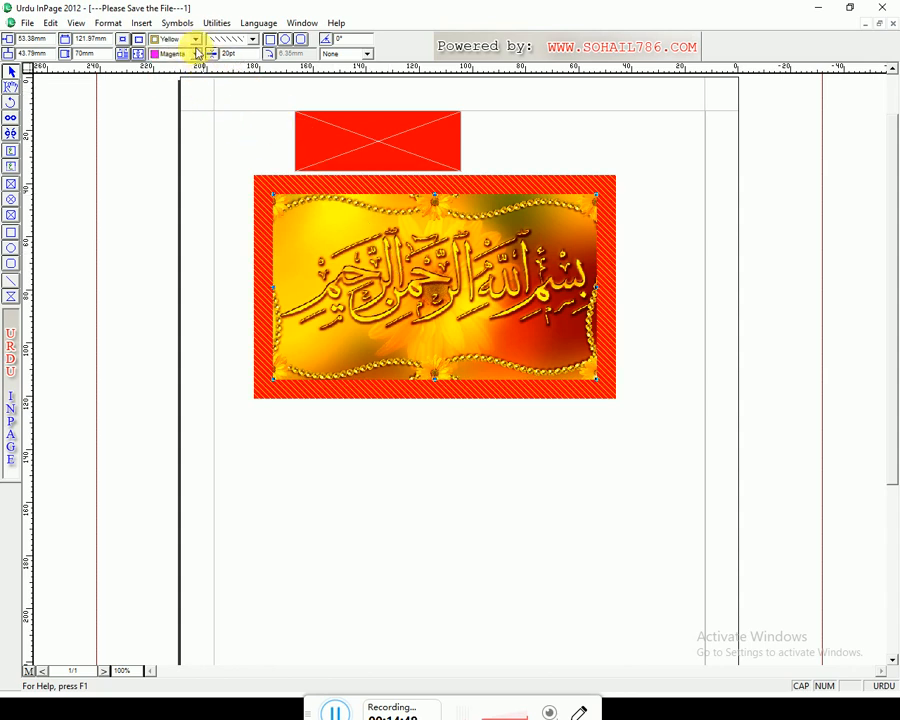
{"action": "left_click", "coordinate": [232, 40]}
{"action": "left_click", "coordinate": [237, 72]}
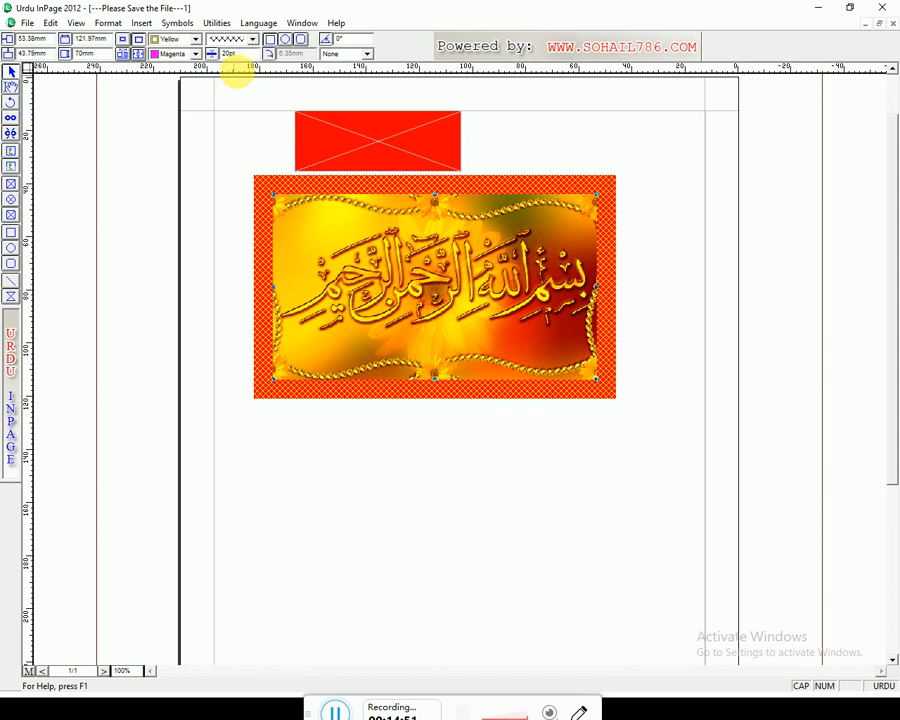
- Try a multi-line border on the large picture box, and settle on the decorative pattern of repeated A-like triangles
{"action": "left_click", "coordinate": [253, 53]}
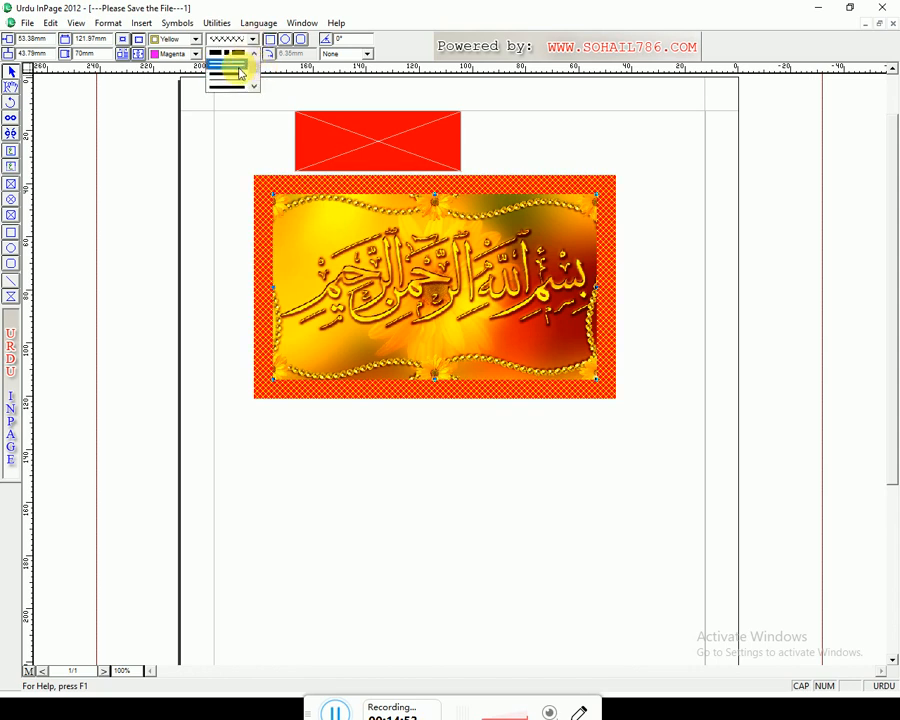
{"action": "left_click", "coordinate": [238, 68]}
{"action": "left_click", "coordinate": [253, 53]}
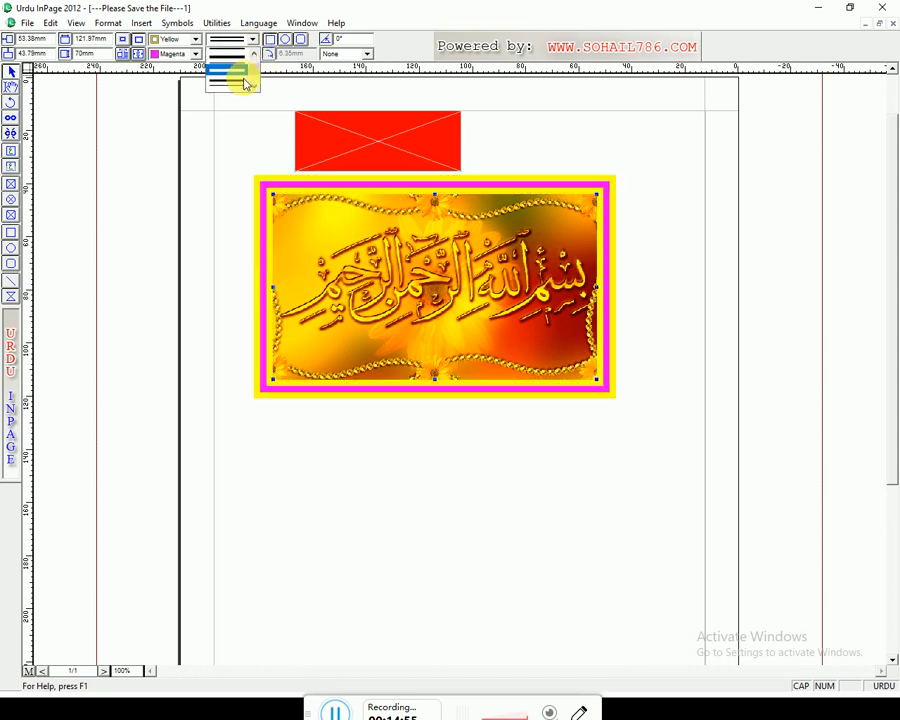
{"action": "left_click", "coordinate": [232, 65]}
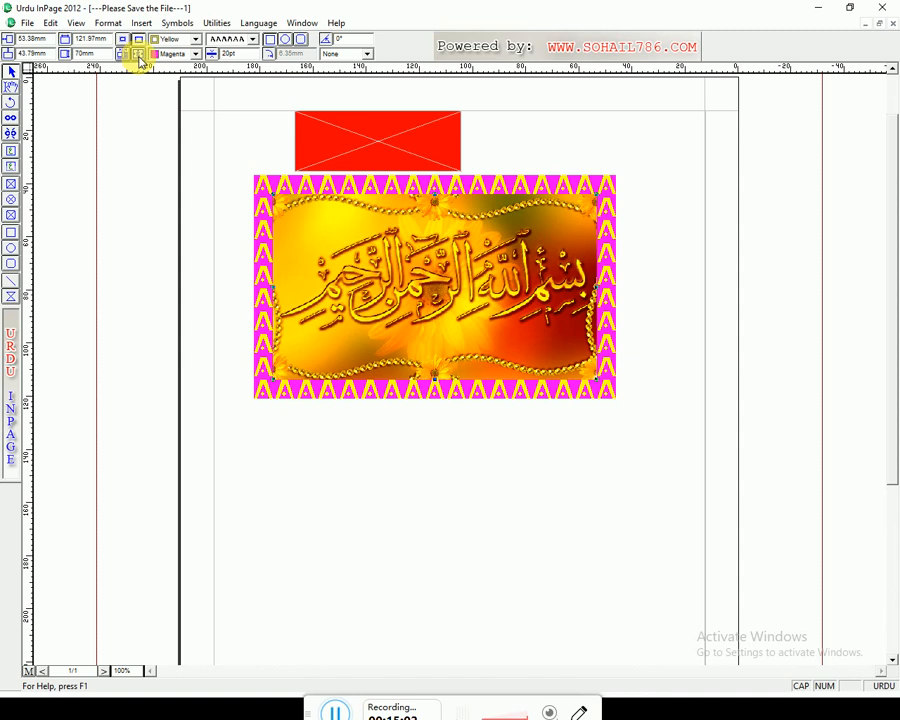
- Reposition the large picture box to about 54 mm horizontally and 36 mm vertically, overlapping the red box
{"action": "left_click_drag", "start_coordinate": [435, 317], "coordinate": [478, 322]}
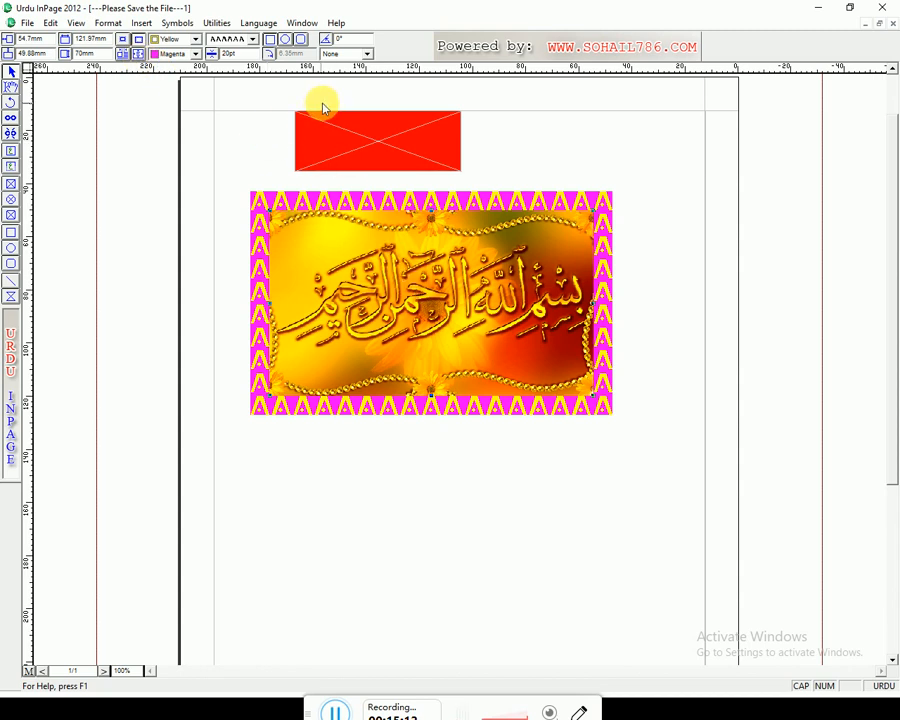
{"action": "left_click_drag", "start_coordinate": [425, 338], "coordinate": [437, 332]}
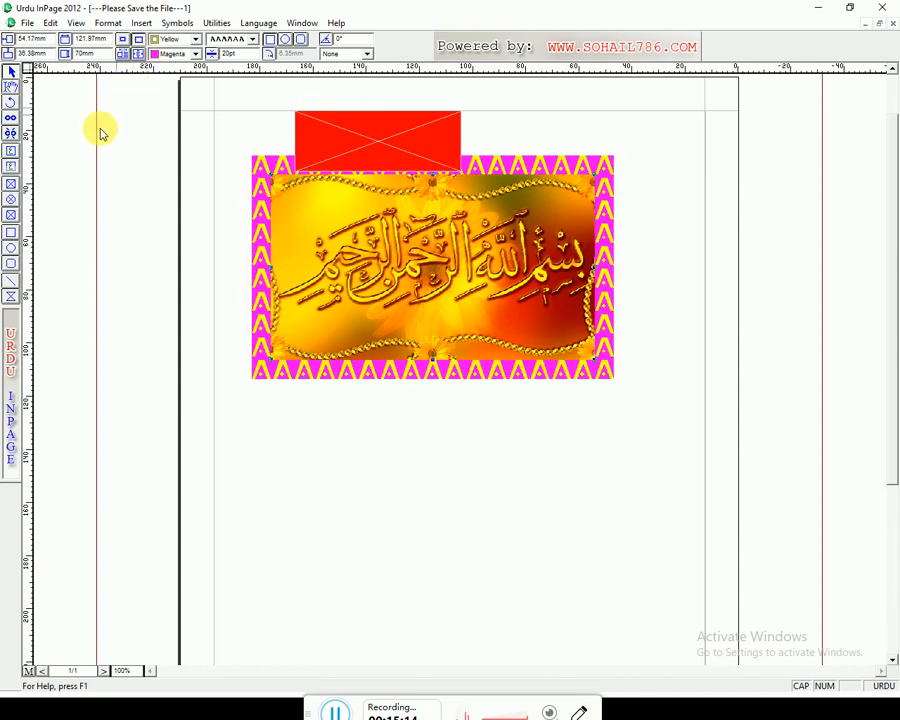
- Draw a rectangular picture box about 101 mm wide and 50 mm high below the large picture, and select it
{"action": "left_click", "coordinate": [13, 187]}
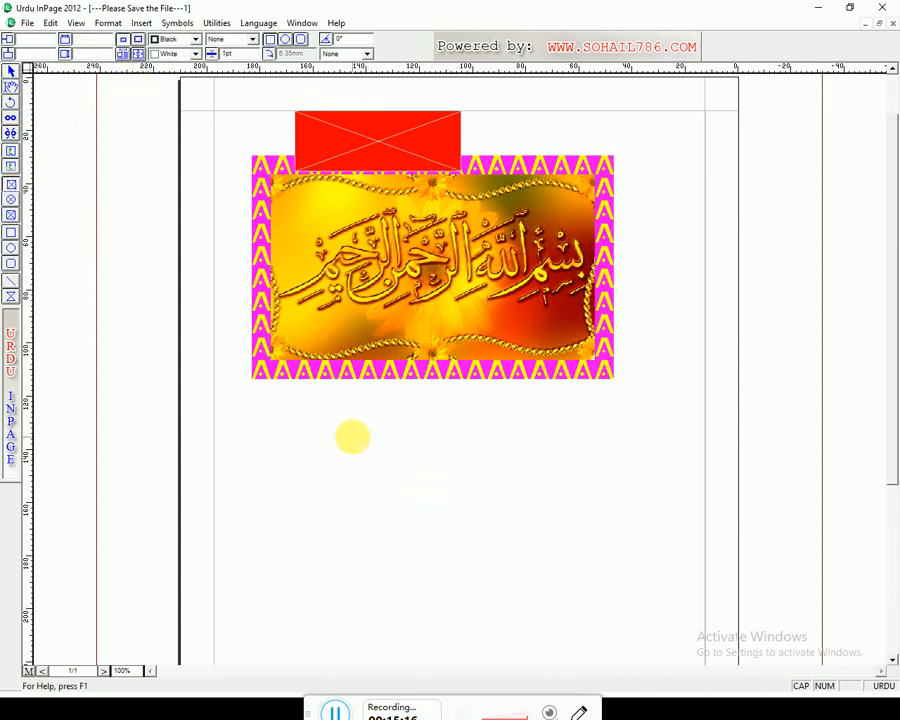
{"action": "mouse_move", "coordinate": [351, 436]}
{"action": "left_mouse_down"}
{"action": "mouse_move", "coordinate": [629, 542]}
{"action": "mouse_move", "coordinate": [621, 569]}
{"action": "left_mouse_up"}
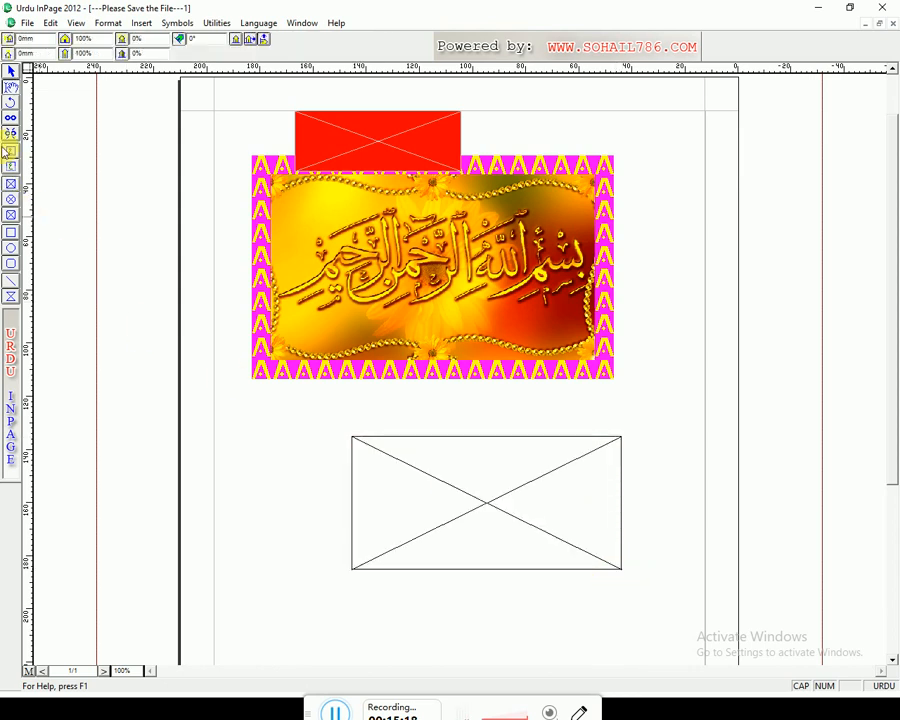
{"action": "left_click", "coordinate": [11, 71]}
{"action": "left_click", "coordinate": [497, 525]}
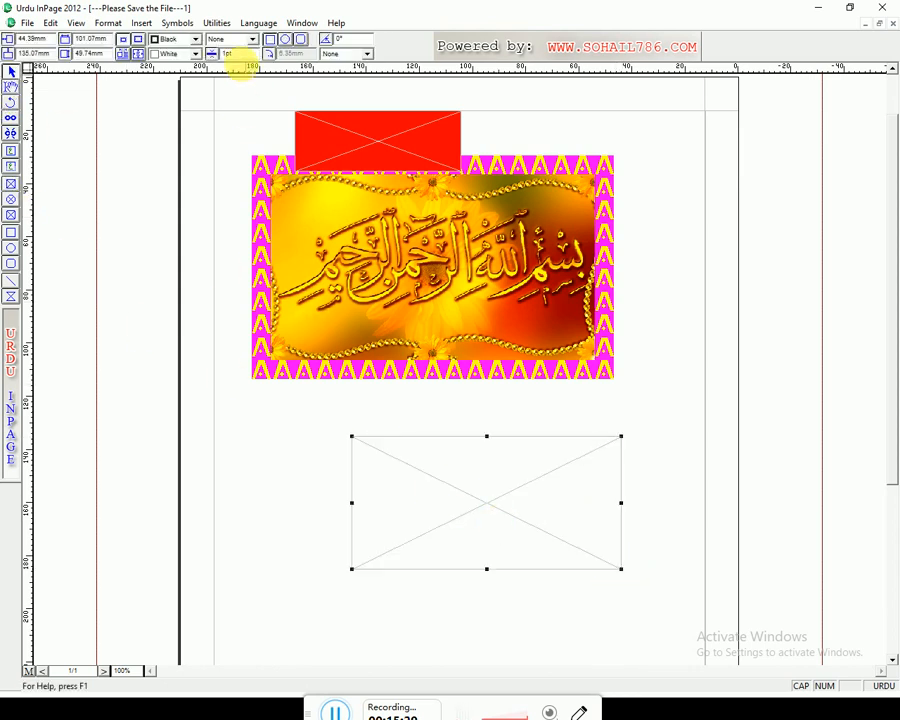
- Fill the lower picture box with the vertical-line pattern and enter a left inset of 1 for it
{"action": "left_click", "coordinate": [366, 54]}
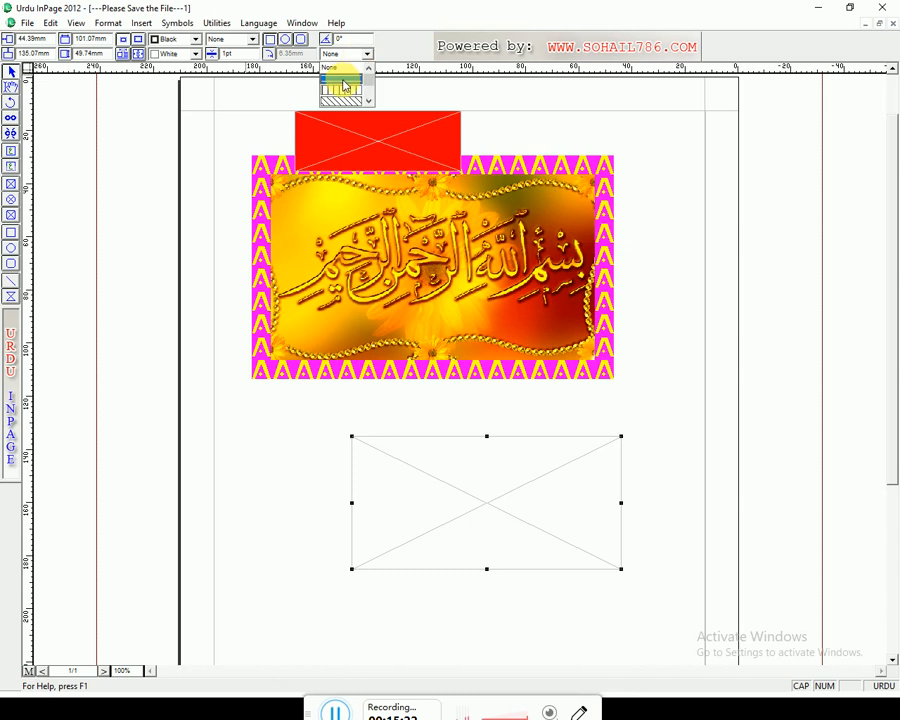
{"action": "left_click", "coordinate": [342, 92]}
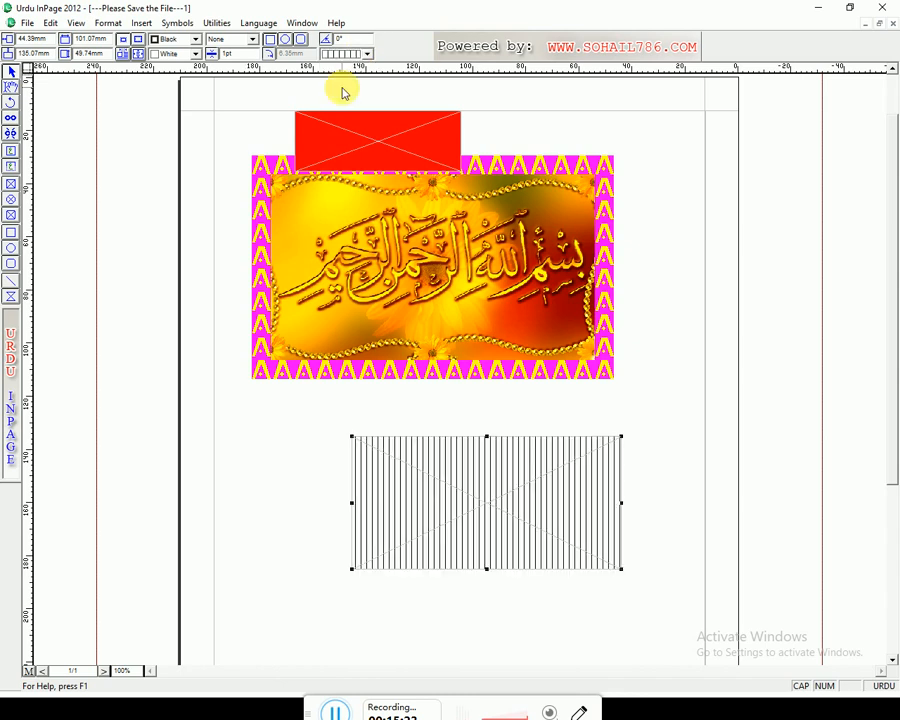
{"action": "left_click", "coordinate": [138, 54]}
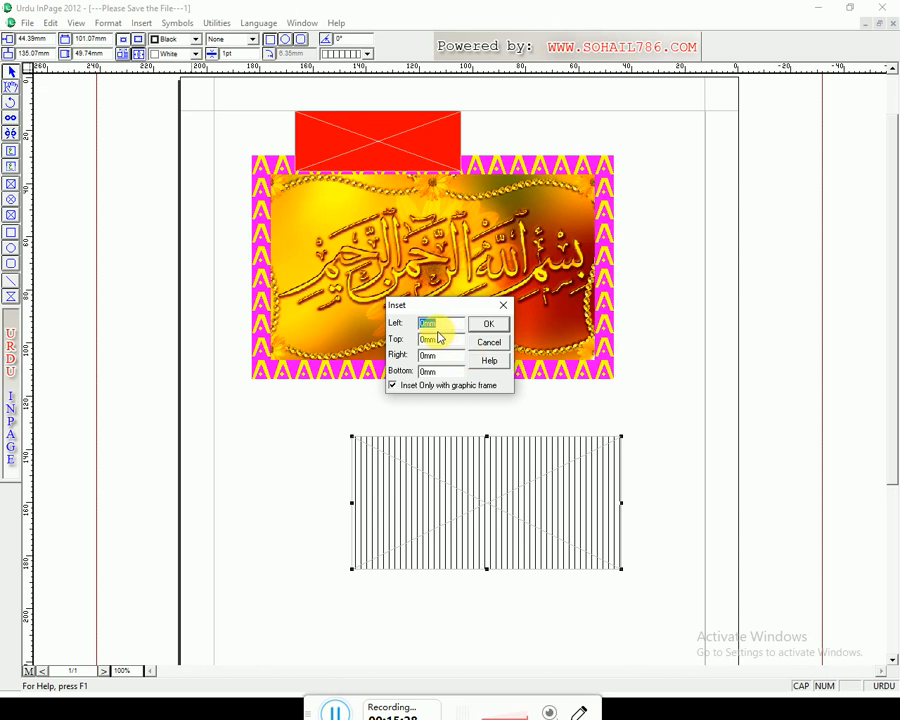
{"action": "type", "text": "1"}
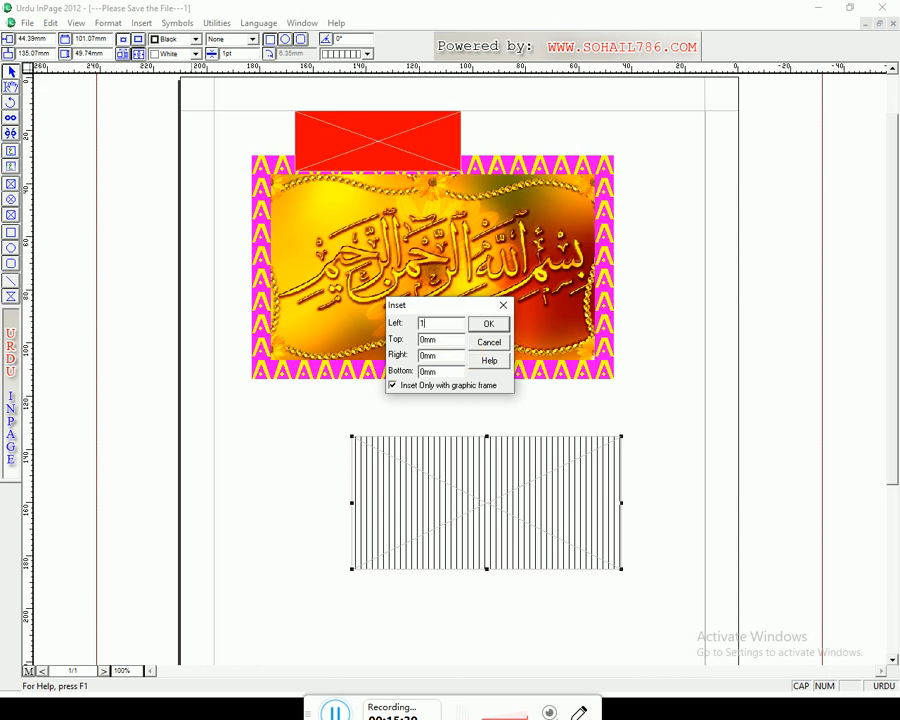
{"action": "key", "text": "Tab"}
{"action": "key", "text": "Return"}
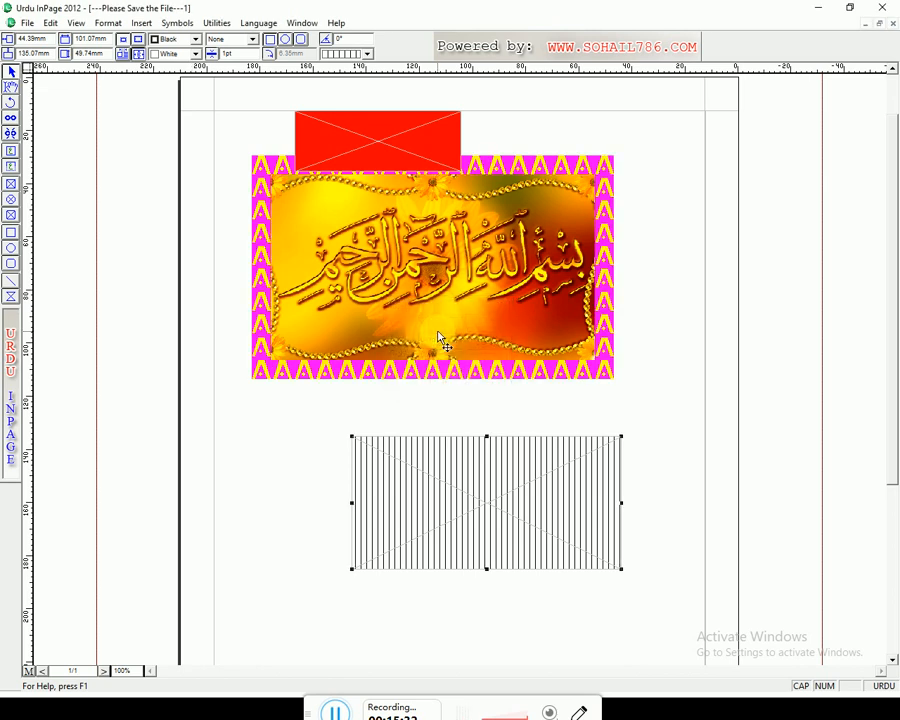
- Draw a rectangle about 56 mm wide and 43 mm high overlapping the lined picture box, and fill it with the diagonal crosshatch pattern
{"action": "left_click", "coordinate": [11, 233]}
{"action": "left_click_drag", "start_coordinate": [230, 491], "coordinate": [378, 605]}
{"action": "left_click", "coordinate": [367, 53]}
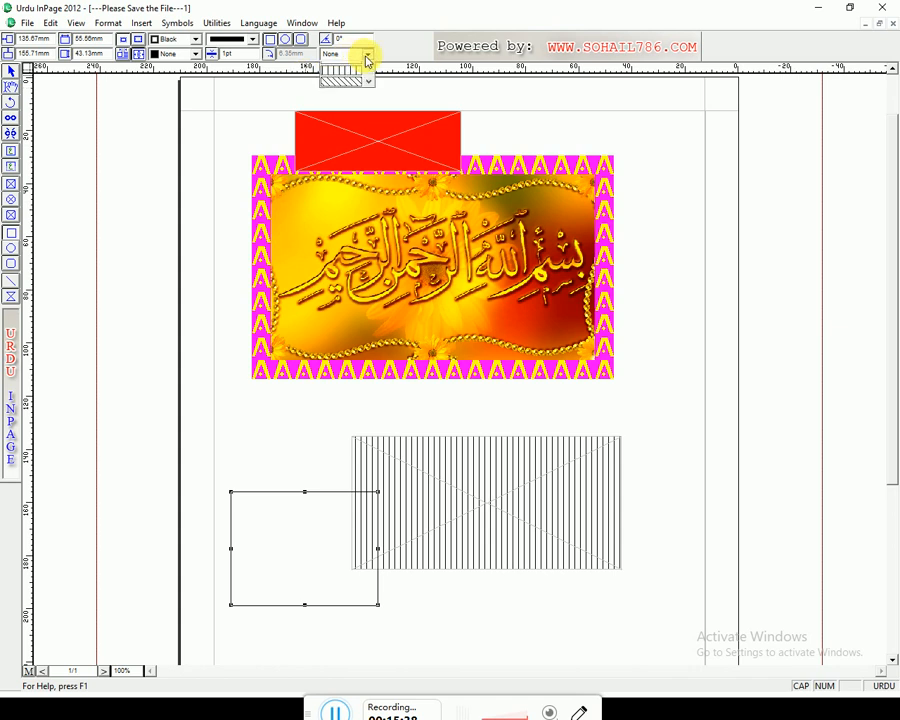
{"action": "scroll", "coordinate": [353, 103], "scroll_direction": "down", "scroll_amount": 3}
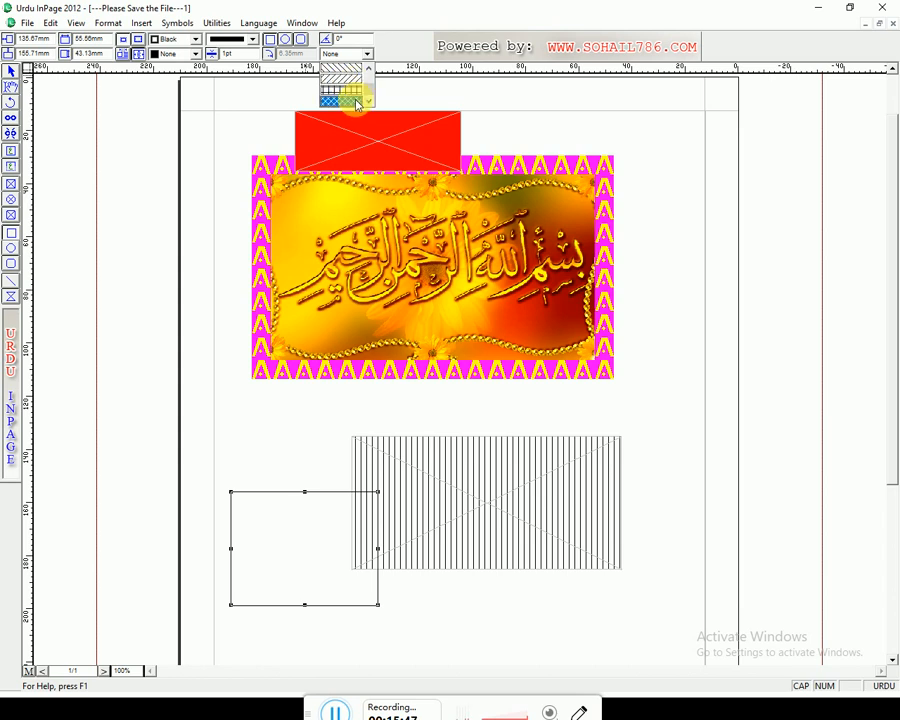
{"action": "left_click", "coordinate": [352, 100]}
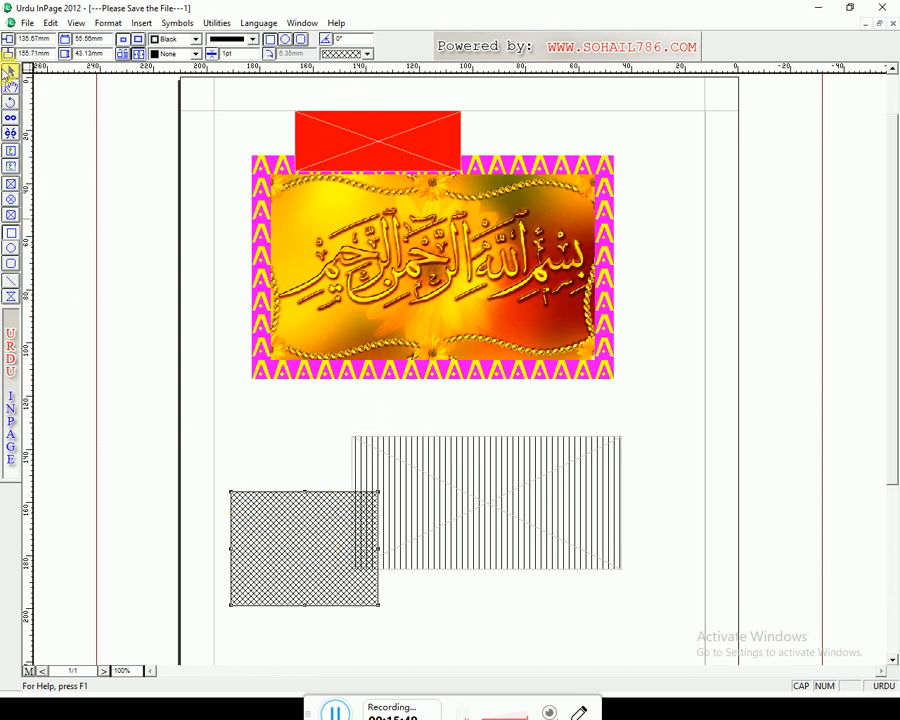
- Move the crosshatched rectangle clear of the lined picture box, to about 149 mm horizontally and 133 mm vertically
{"action": "left_click", "coordinate": [11, 71]}
{"action": "left_click", "coordinate": [322, 549]}
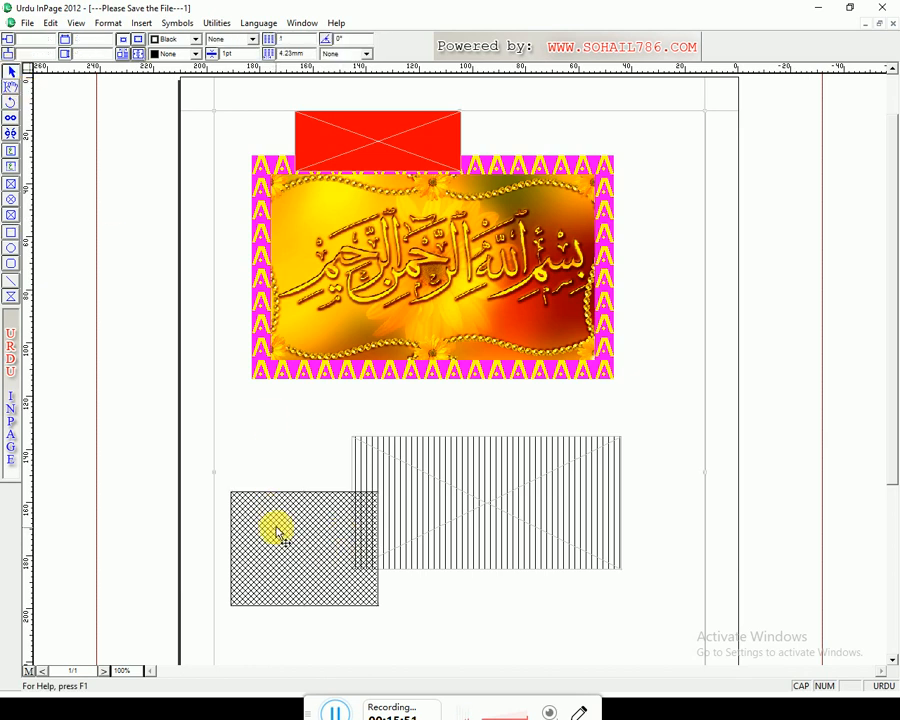
{"action": "left_click_drag", "start_coordinate": [276, 497], "coordinate": [243, 440]}
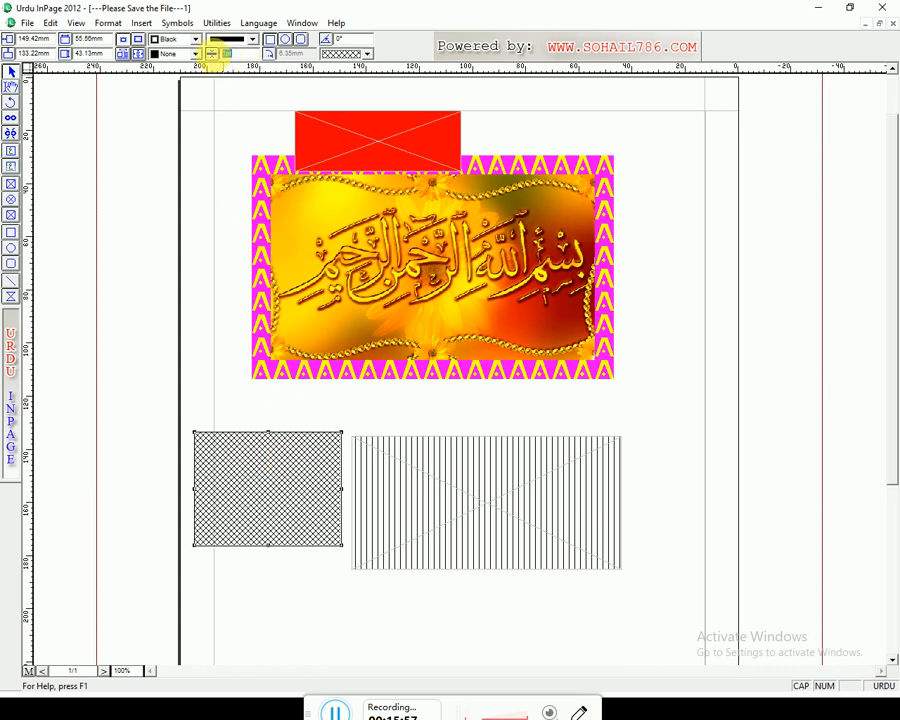
- Set the crosshatched rectangle's left inset to 40 mm
{"action": "left_click", "coordinate": [230, 53]}
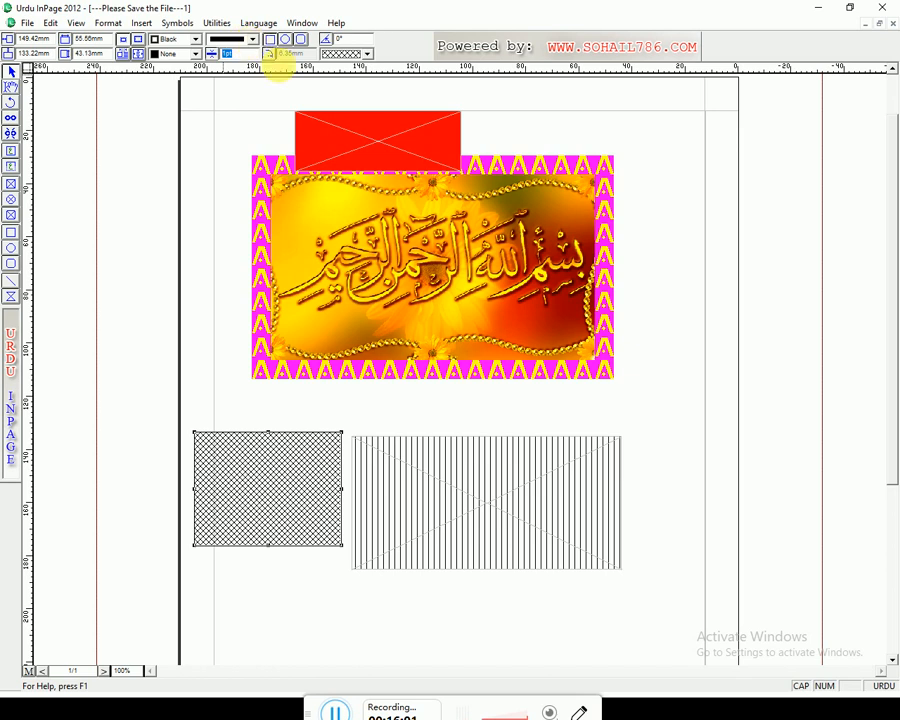
{"action": "left_click", "coordinate": [138, 55]}
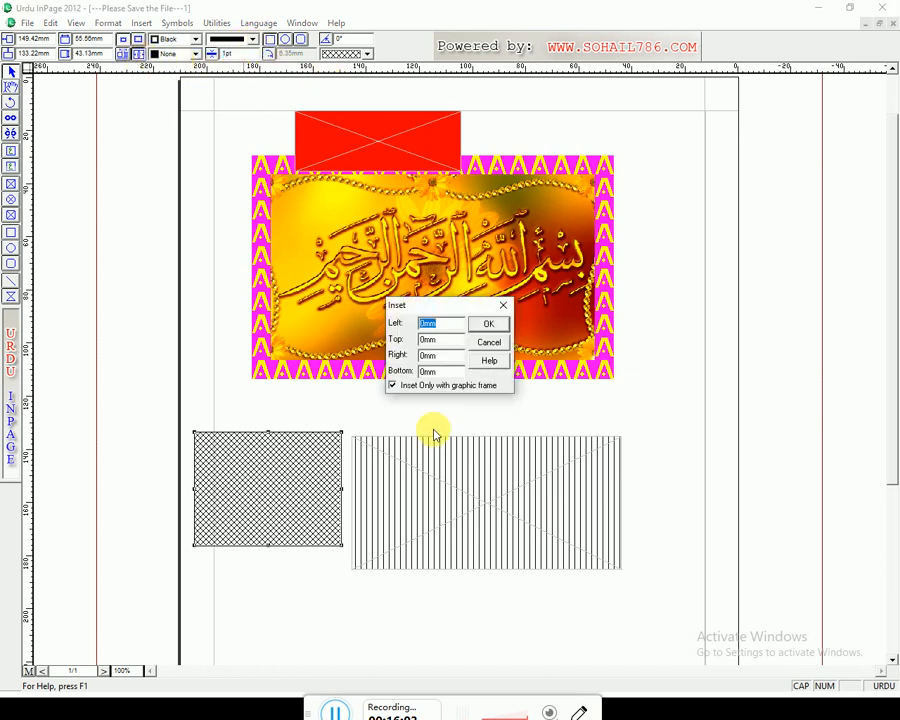
{"action": "type", "text": "1"}
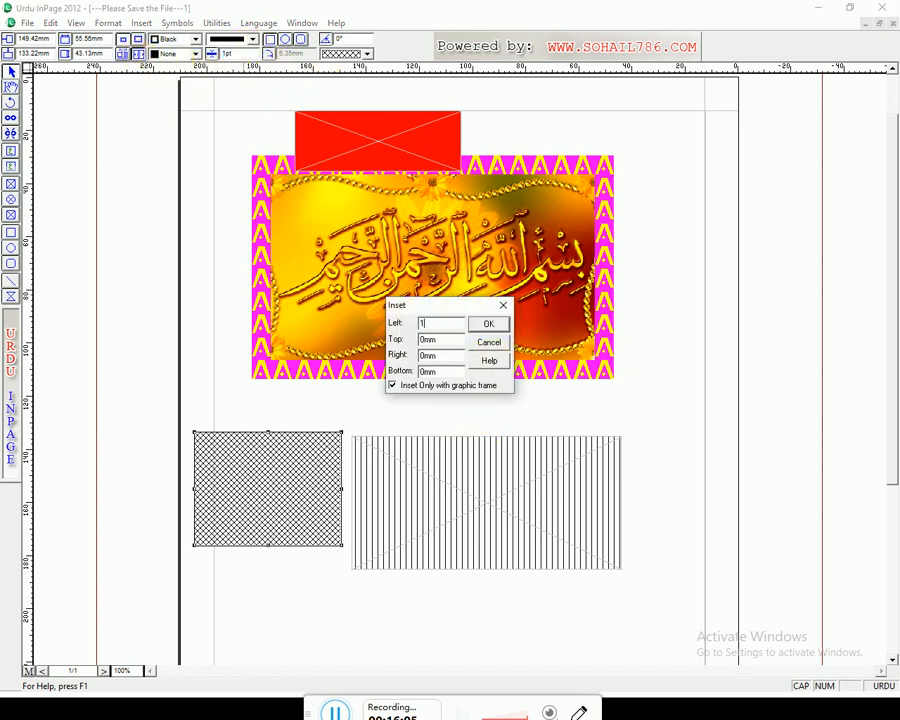
{"action": "type", "text": "0"}
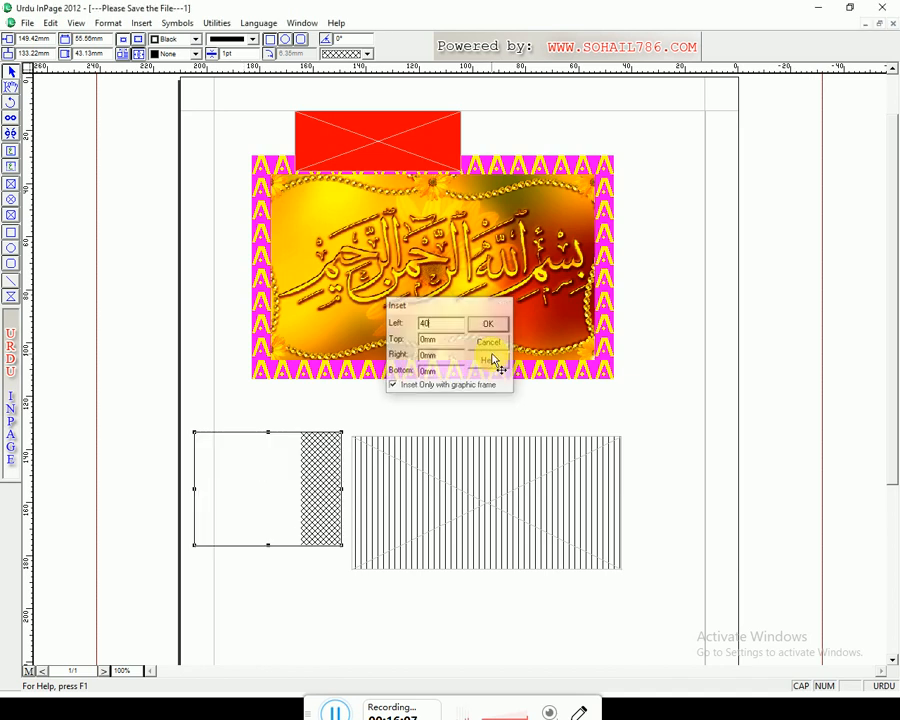
{"action": "key", "text": "Return"}
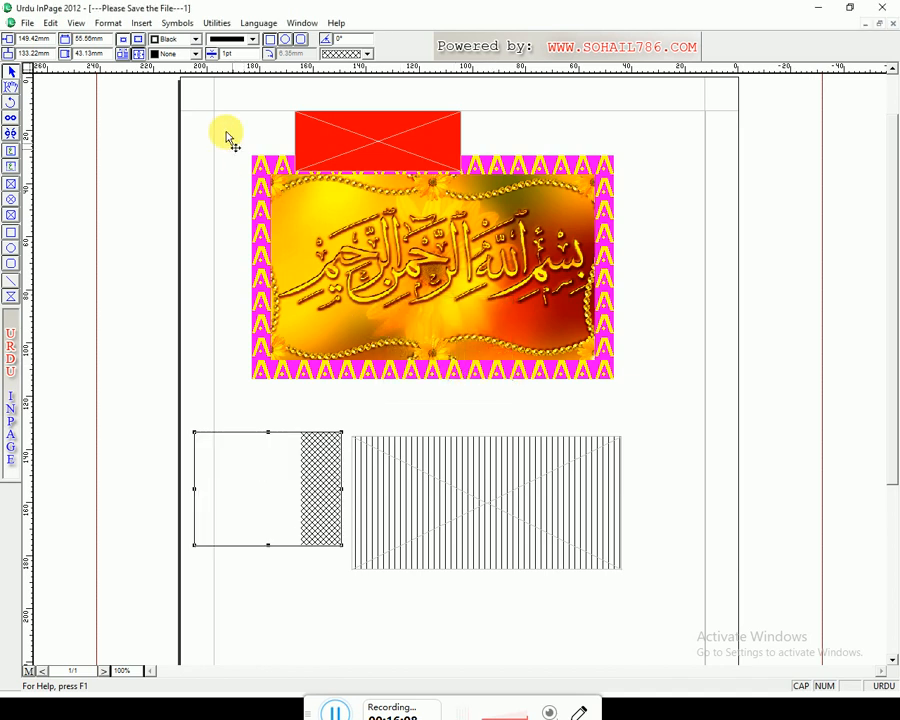
- View the crosshatched rectangle's text run-around offset settings without changing them, and delete the rectangle
{"action": "double_click", "coordinate": [122, 54]}
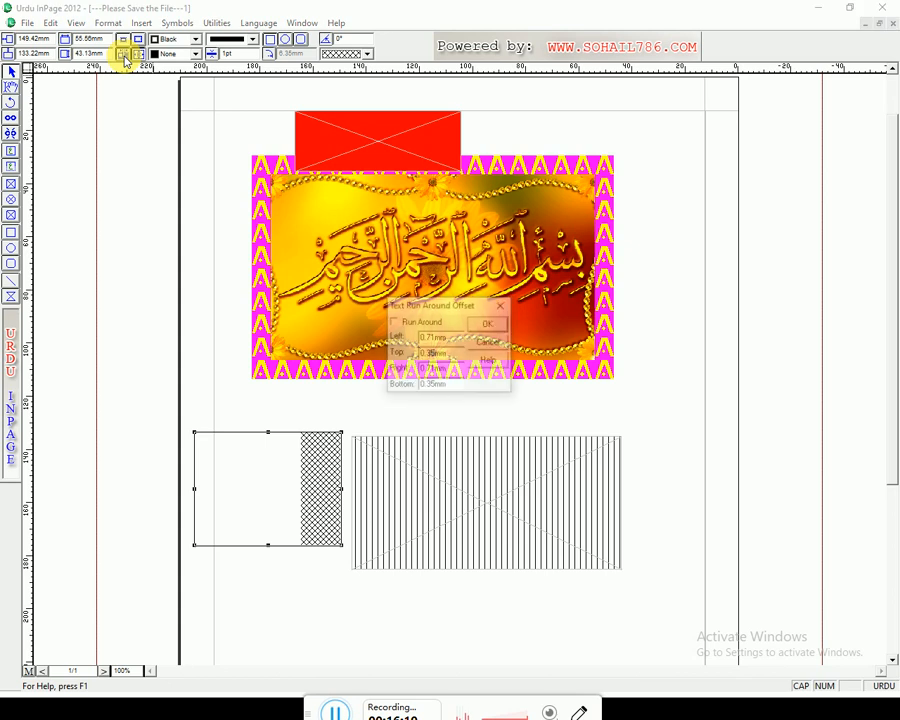
{"action": "left_click", "coordinate": [489, 343]}
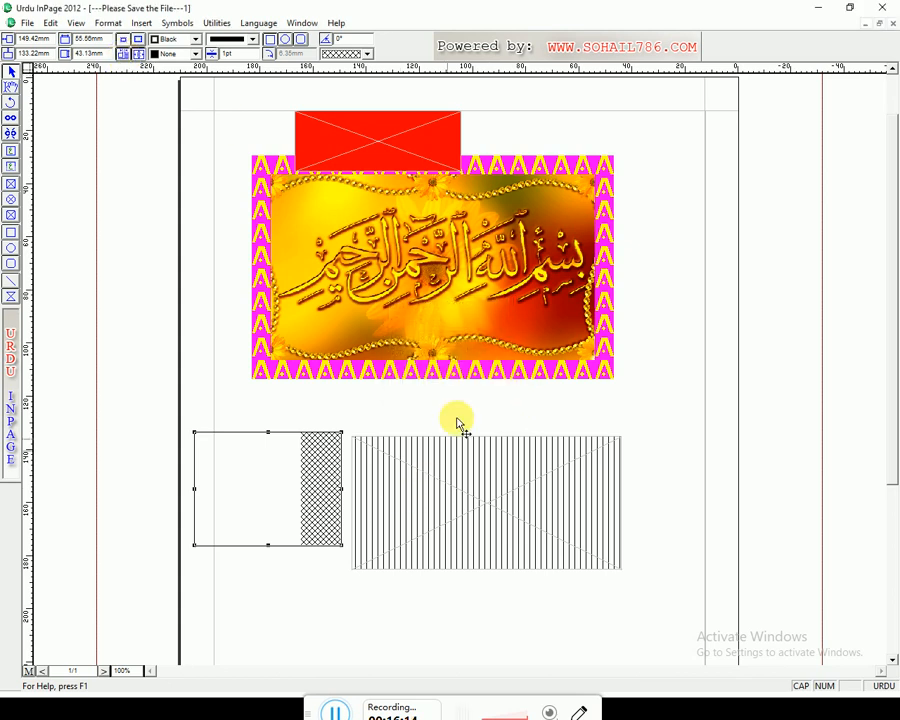
{"action": "key", "text": "Delete"}
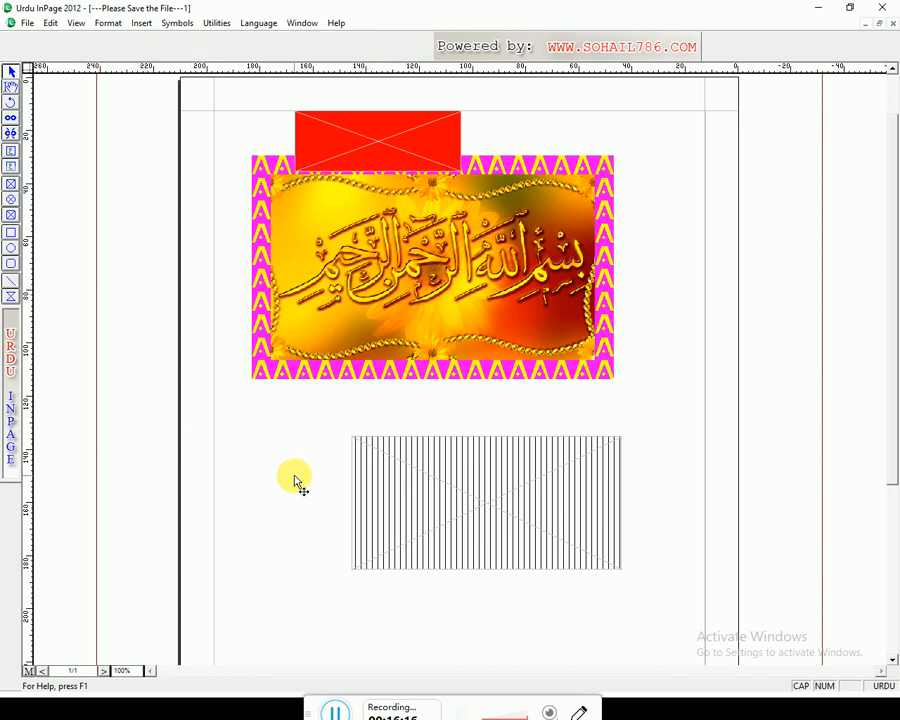
- Move the lined picture box up beneath the calligraphy picture, and reposition the calligraphy box to about 47 mm horizontally and 50 mm vertically
{"action": "left_click", "coordinate": [527, 480]}
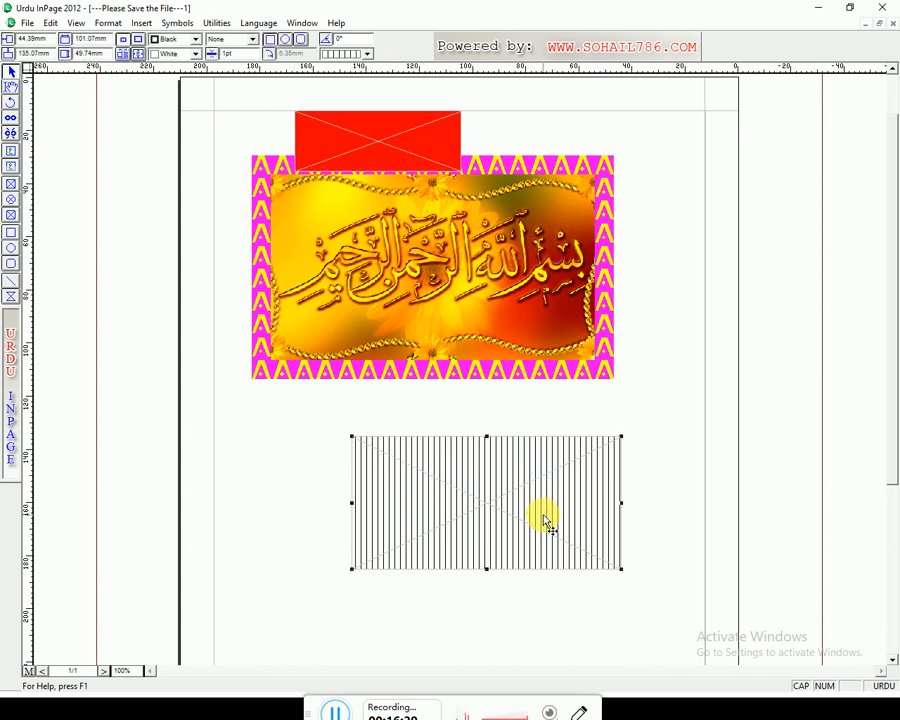
{"action": "left_click_drag", "start_coordinate": [544, 522], "coordinate": [448, 490]}
{"action": "left_click", "coordinate": [450, 243]}
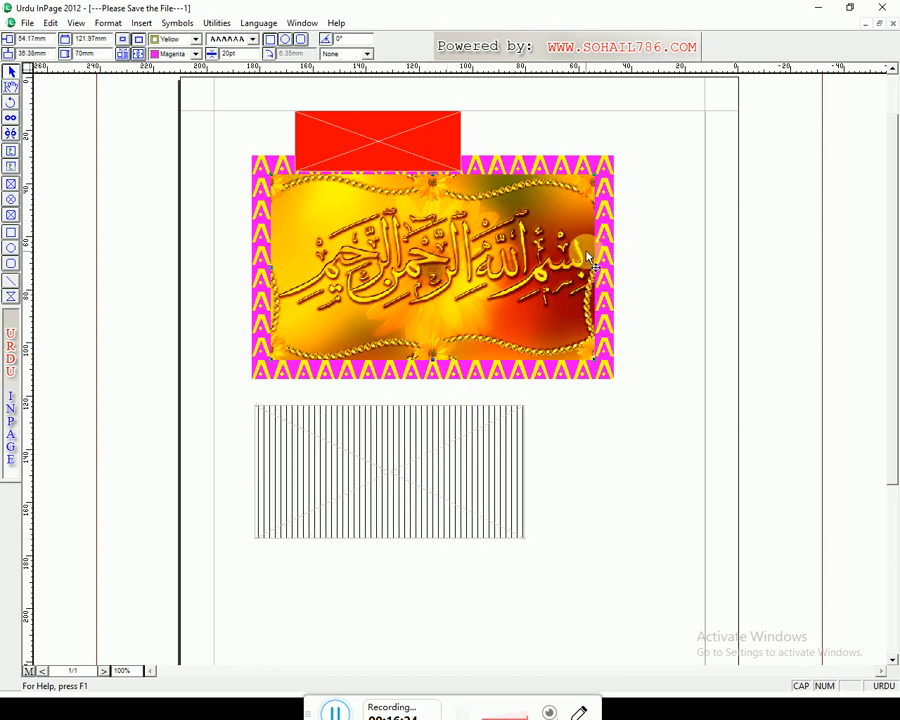
{"action": "left_click", "coordinate": [641, 180]}
{"action": "left_click_drag", "start_coordinate": [526, 232], "coordinate": [548, 306]}
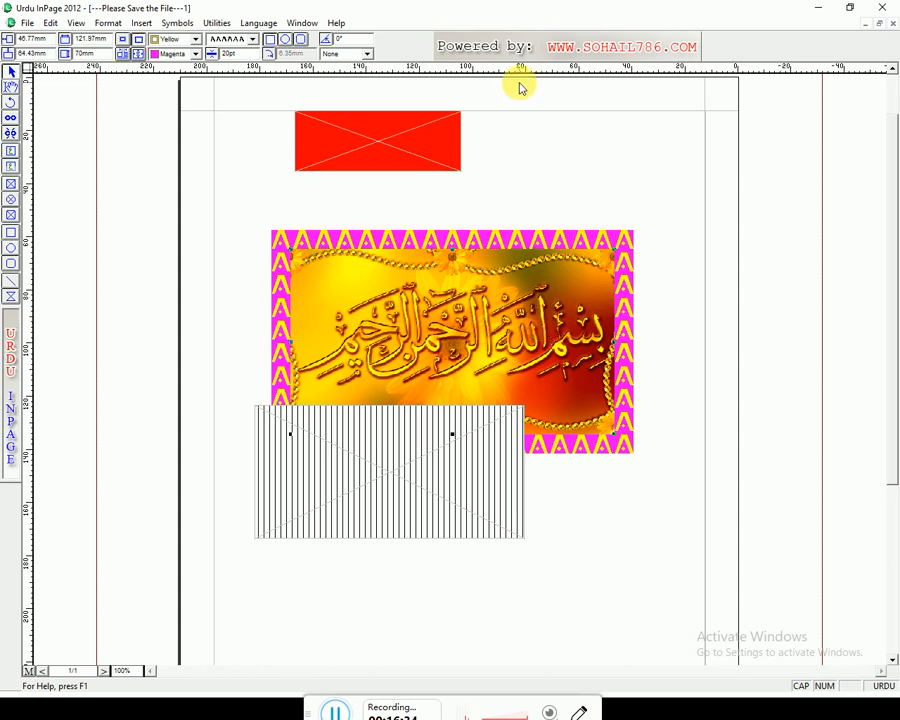
{"action": "left_click_drag", "start_coordinate": [434, 309], "coordinate": [420, 286]}
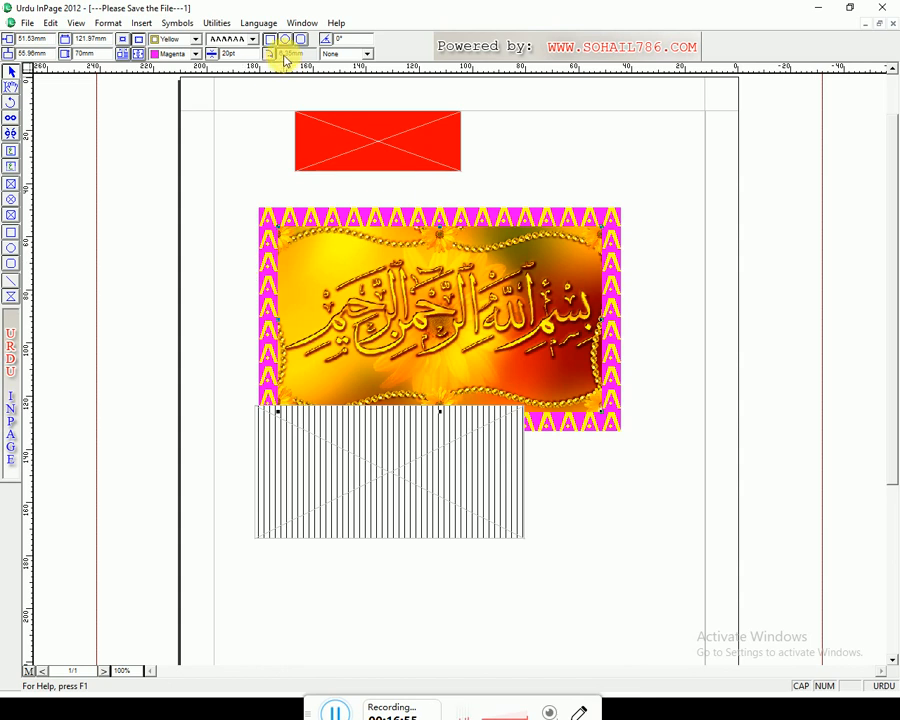
{"action": "left_click", "coordinate": [319, 228]}
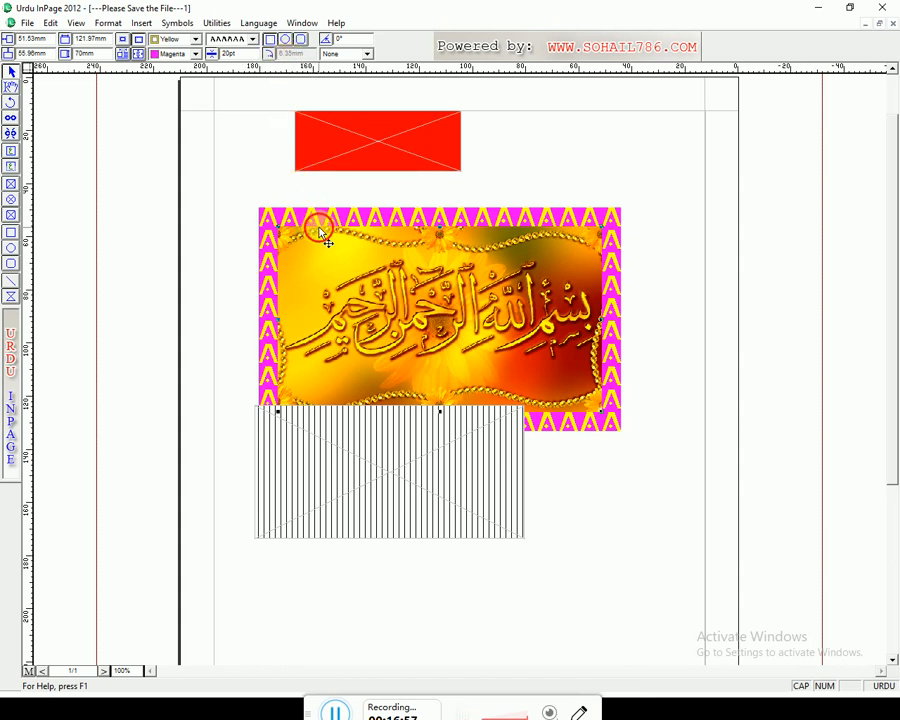
{"action": "left_click_drag", "start_coordinate": [325, 240], "coordinate": [337, 222]}
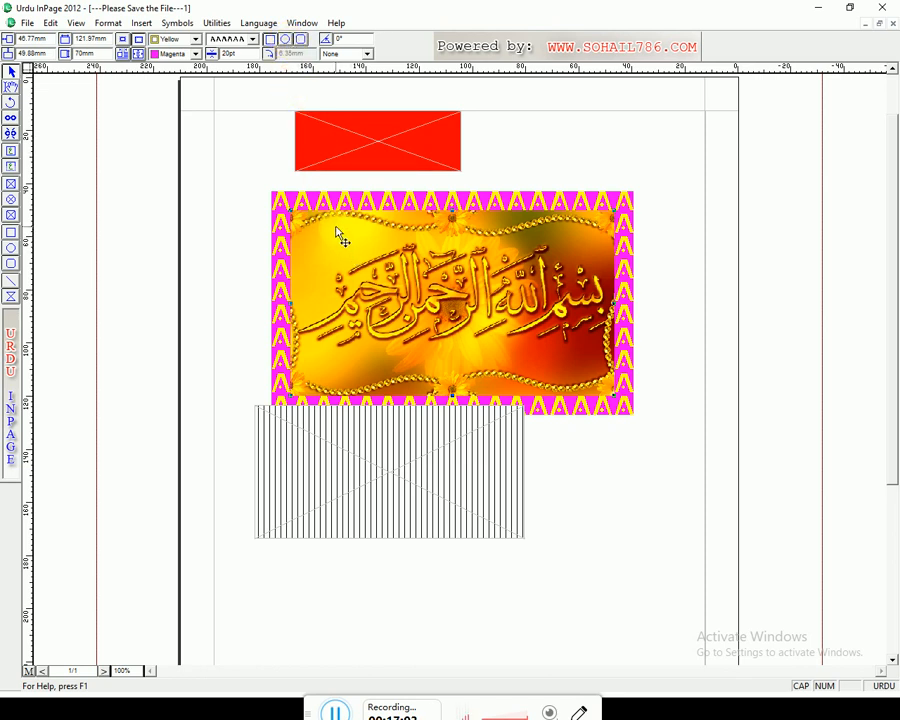
- Try the elliptical and rectangular shapes on the calligraphy picture box, and settle on the rounded-corner shape
{"action": "left_click", "coordinate": [286, 42]}
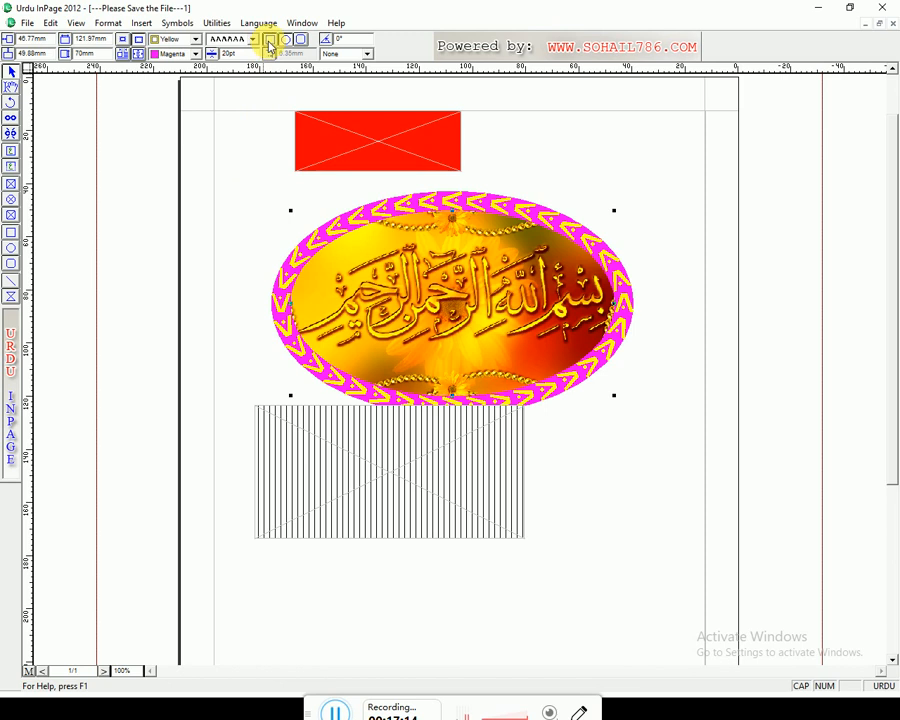
{"action": "left_click", "coordinate": [270, 42]}
{"action": "left_click", "coordinate": [286, 42]}
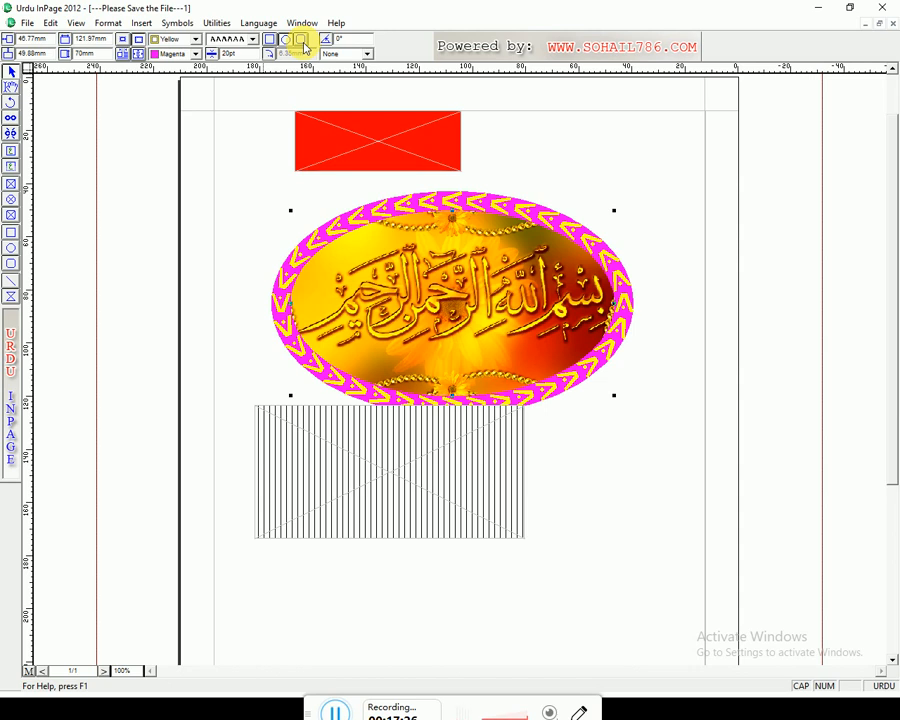
{"action": "left_click", "coordinate": [302, 40]}
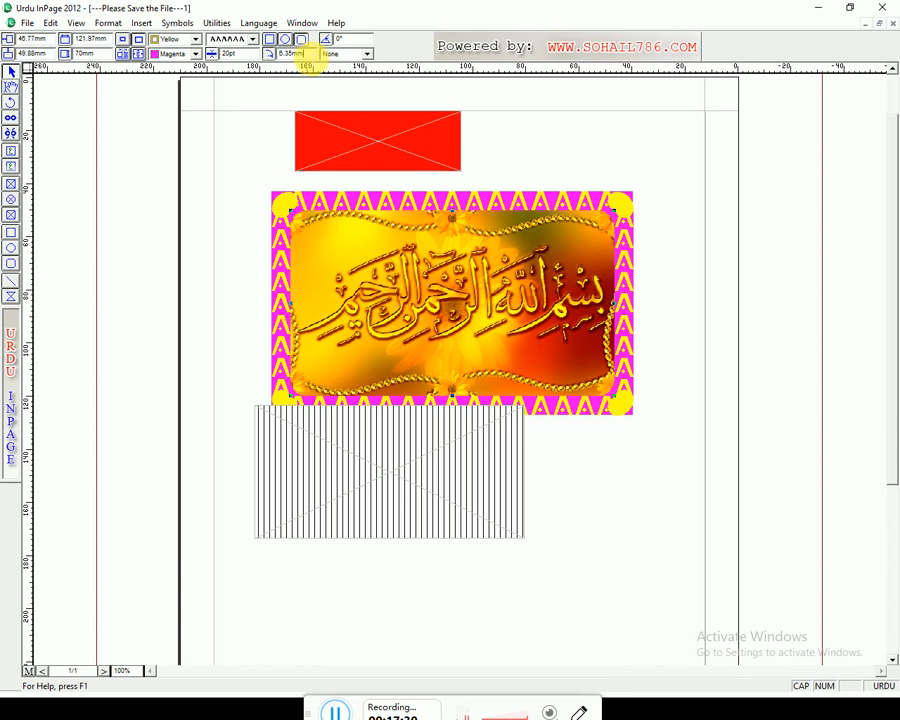
- Rotate the calligraphy picture box by 10°
{"action": "double_click", "coordinate": [289, 54]}
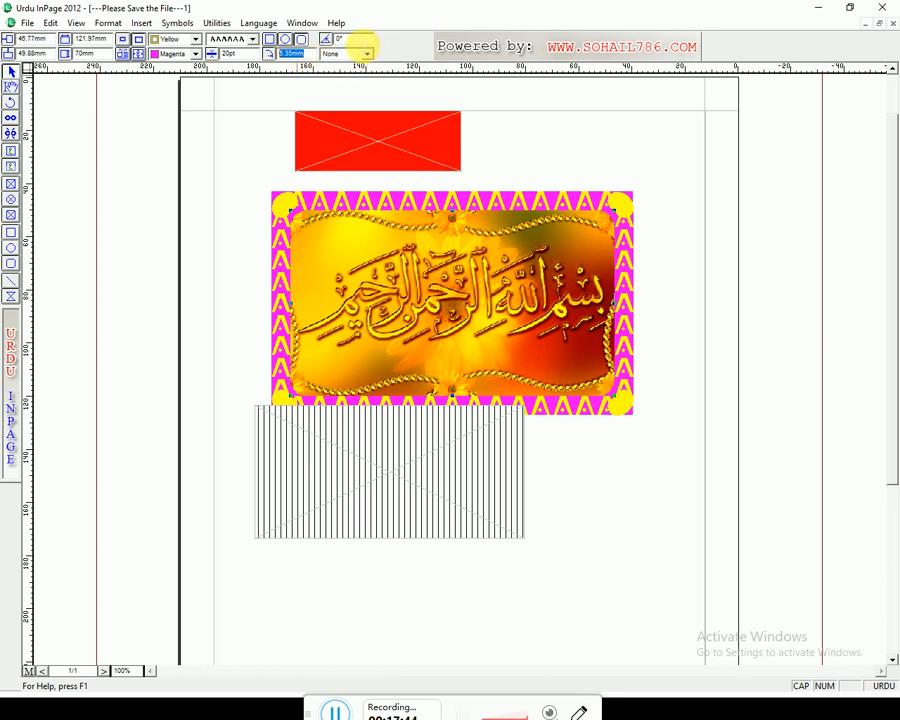
{"action": "left_click_drag", "start_coordinate": [360, 42], "coordinate": [328, 50]}
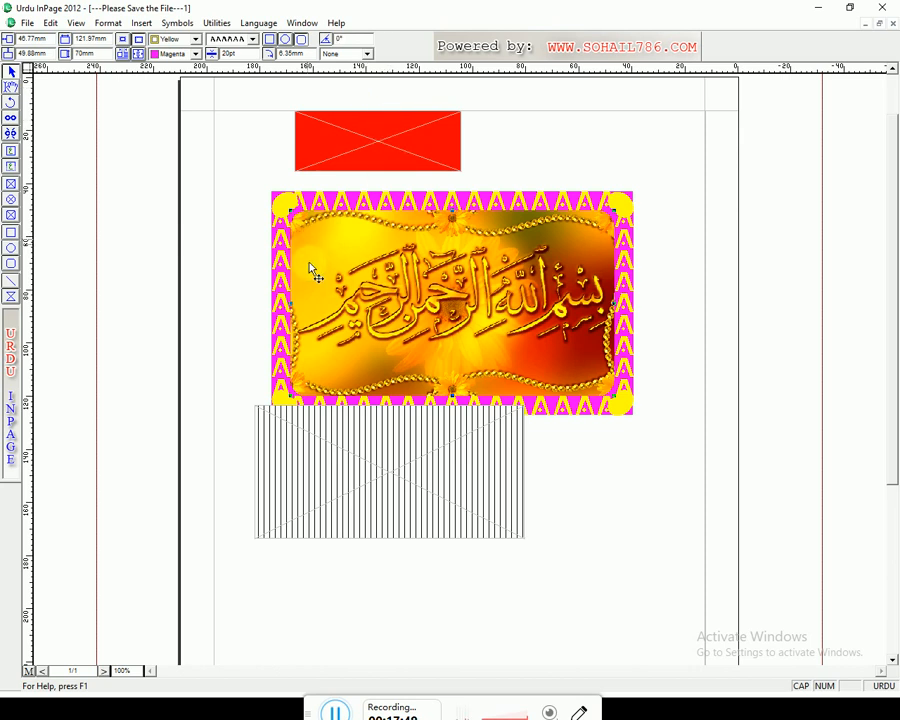
{"action": "left_click", "coordinate": [289, 39]}
{"action": "key", "text": "Return"}
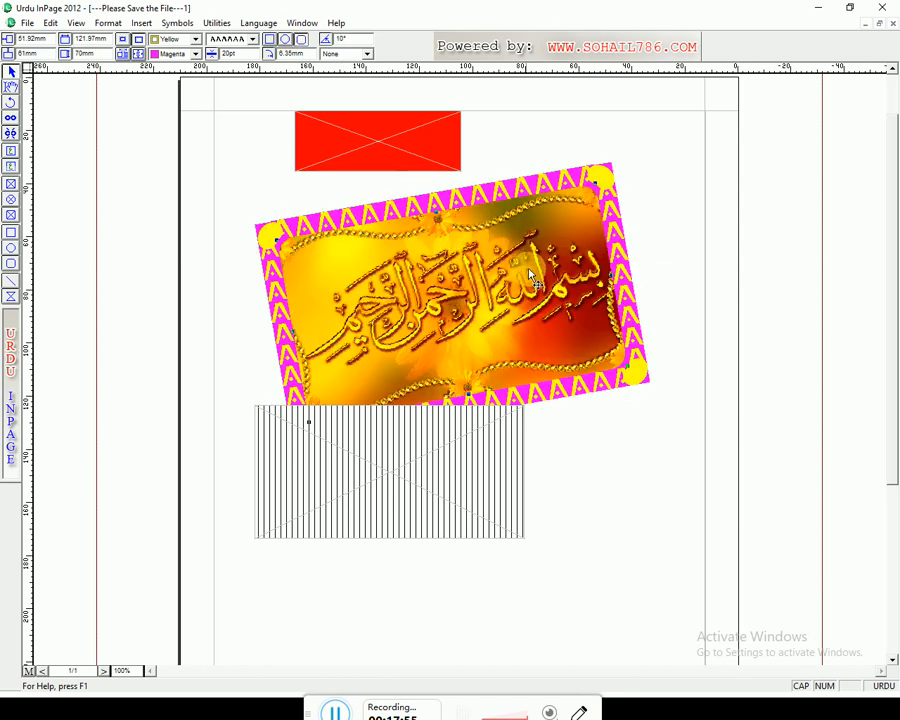
{"action": "left_click", "coordinate": [12, 217]}
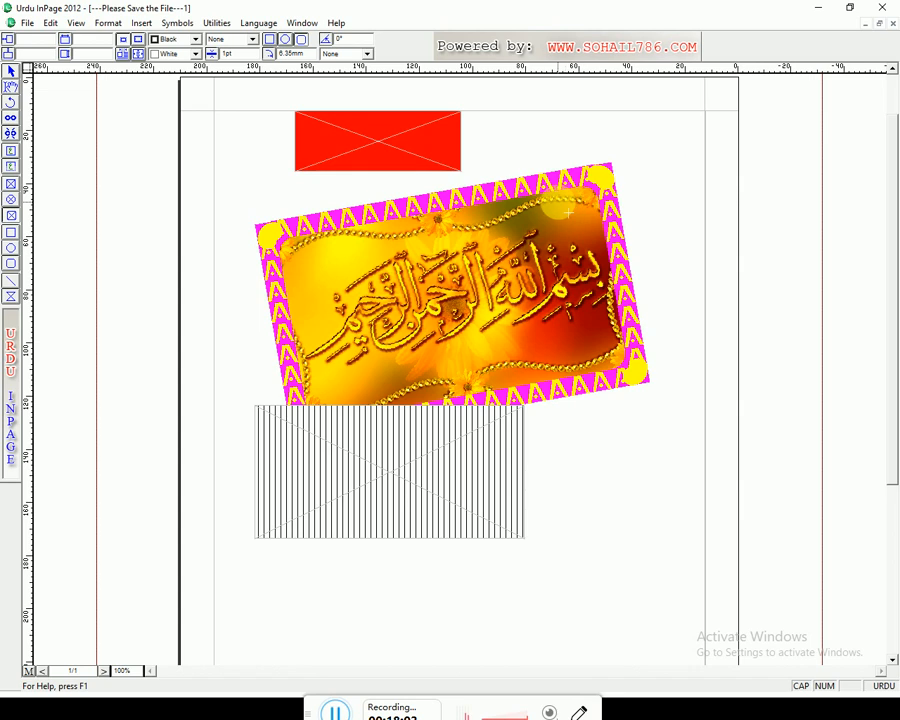
{"action": "left_click", "coordinate": [12, 201]}
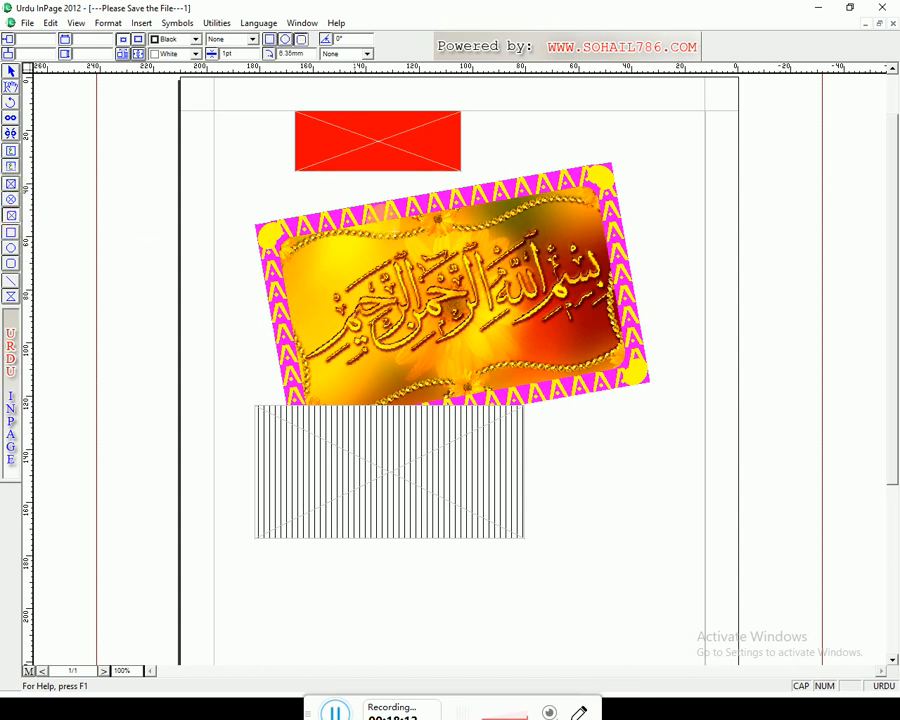
{"action": "left_click", "coordinate": [10, 73]}
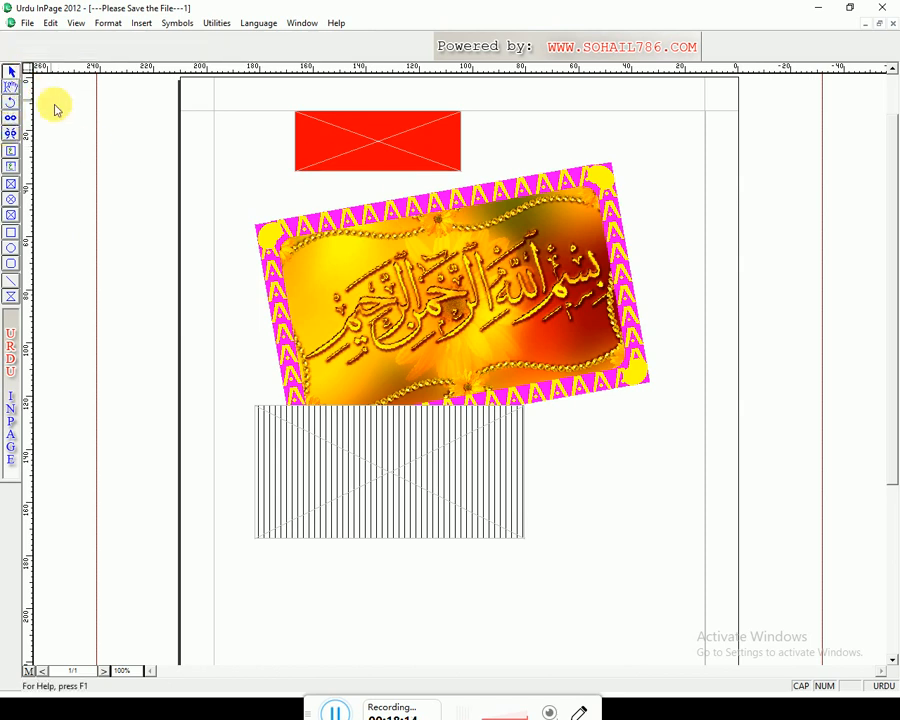
{"action": "left_click", "coordinate": [443, 285]}
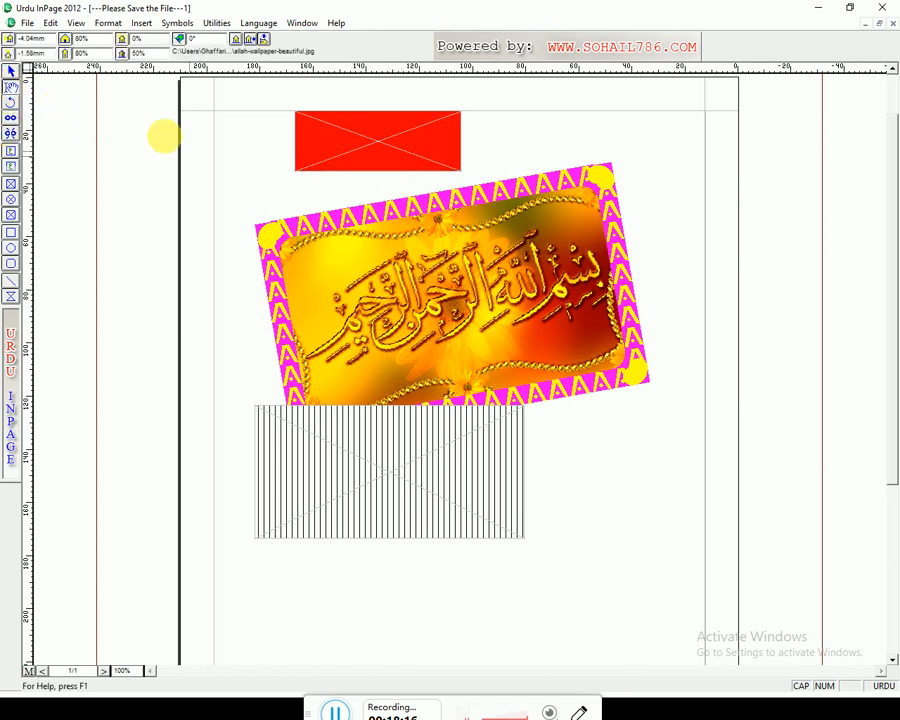
- Reposition the rotated calligraphy picture box to about 52 mm horizontally and 80 mm vertically
{"action": "left_click", "coordinate": [11, 74]}
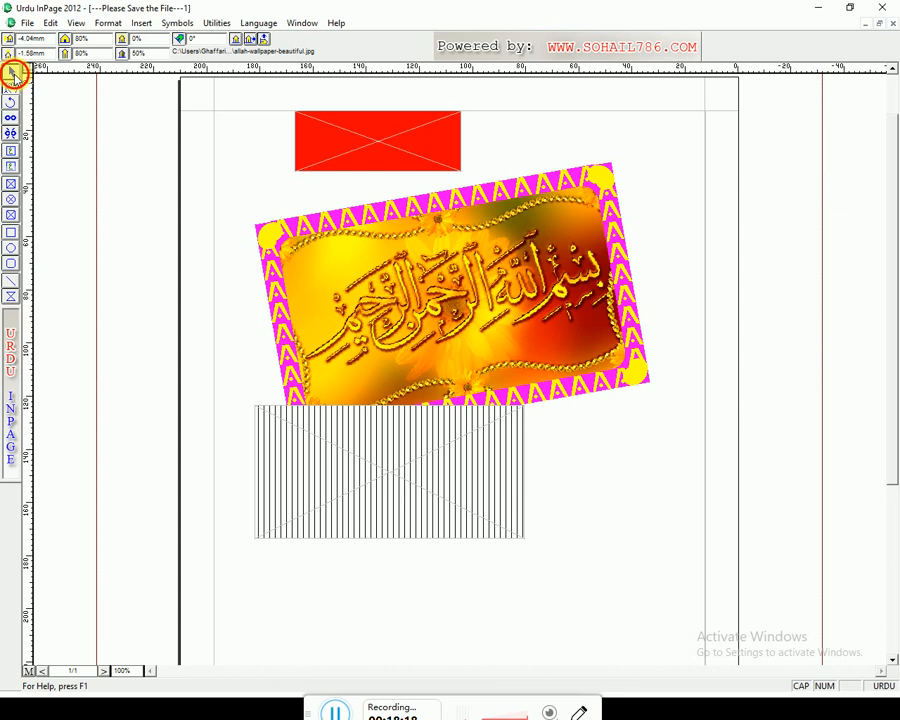
{"action": "left_click", "coordinate": [578, 320]}
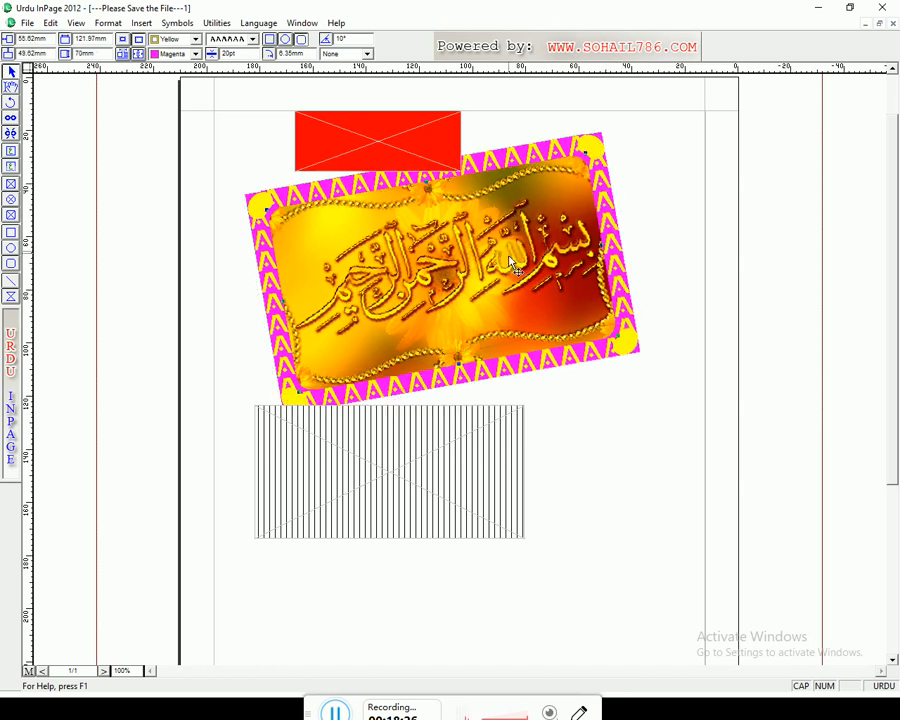
{"action": "left_click_drag", "start_coordinate": [512, 259], "coordinate": [540, 322]}
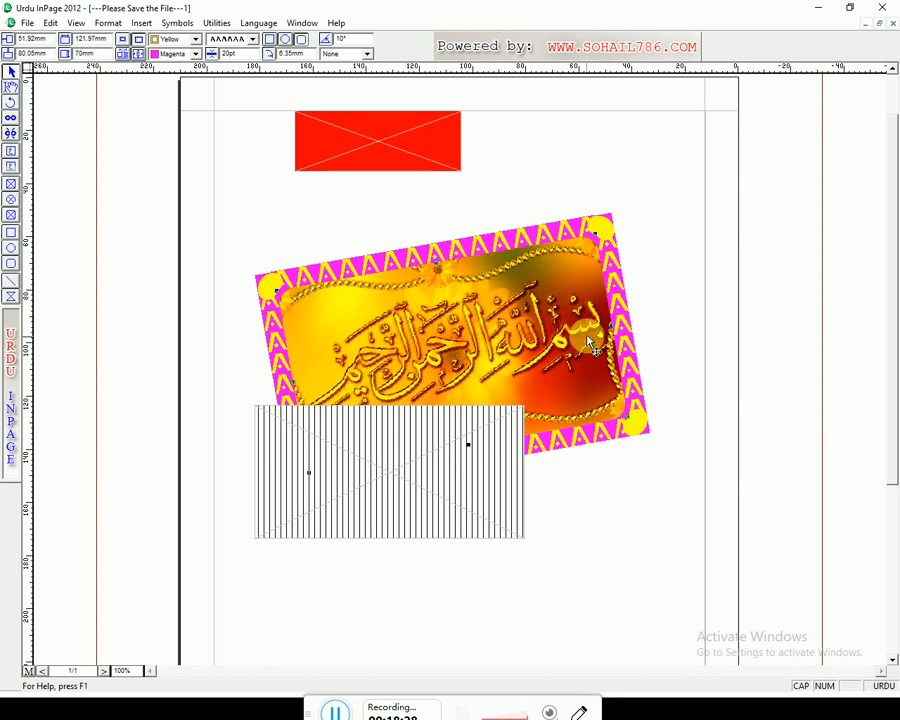